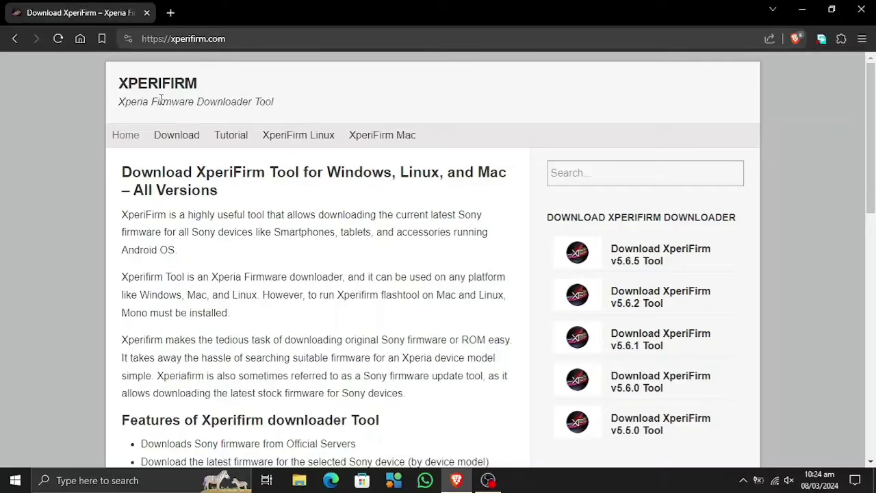
- Examine the XperiFirm home page's address, tagline and introduction, including the supported Sony device types and Android OS
triple_click(160, 100)
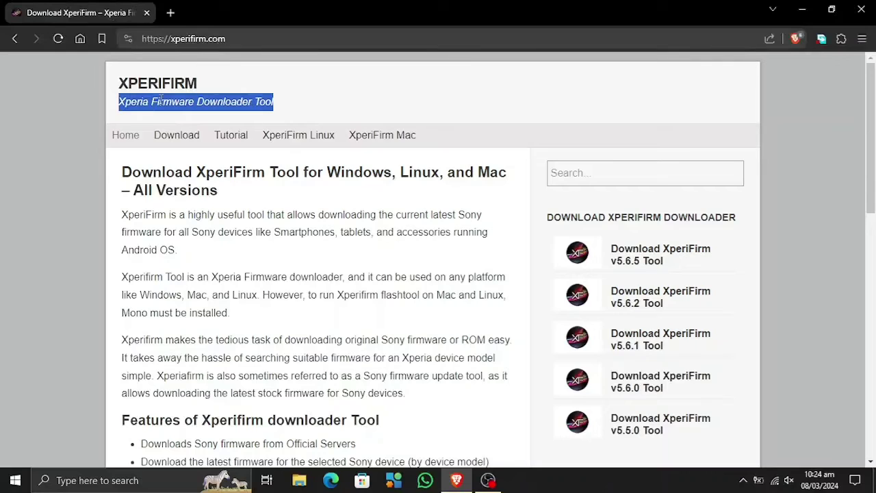
left_click(285, 108)
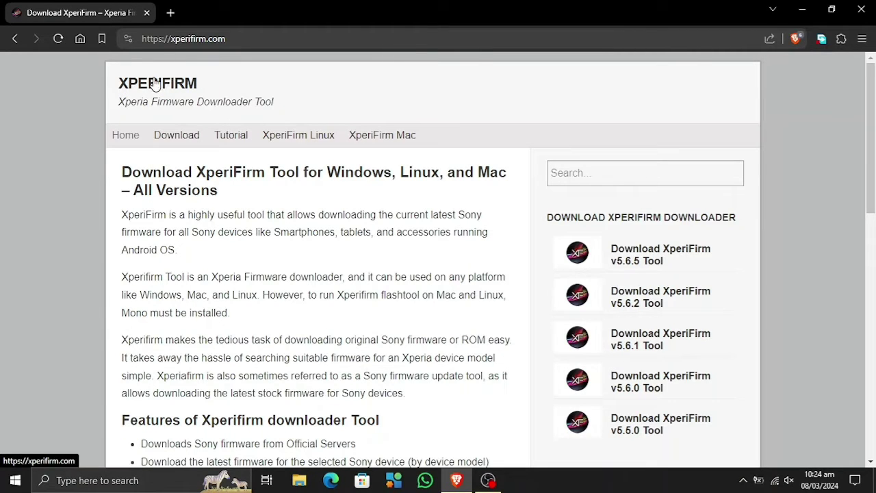
left_click(269, 39)
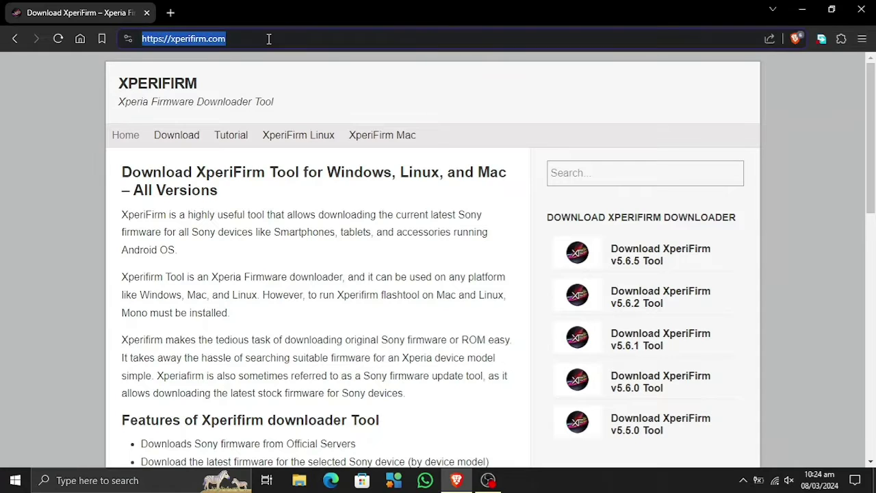
left_click(286, 234)
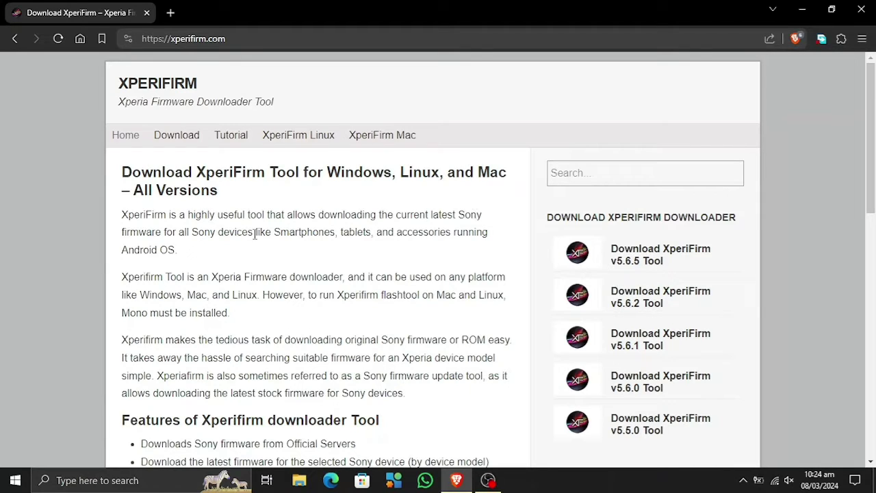
double_click(302, 235)
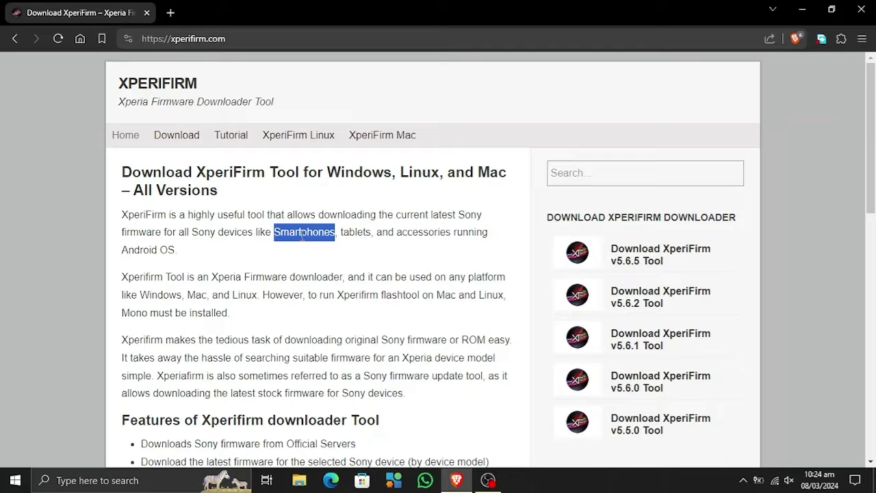
double_click(356, 234)
double_click(425, 233)
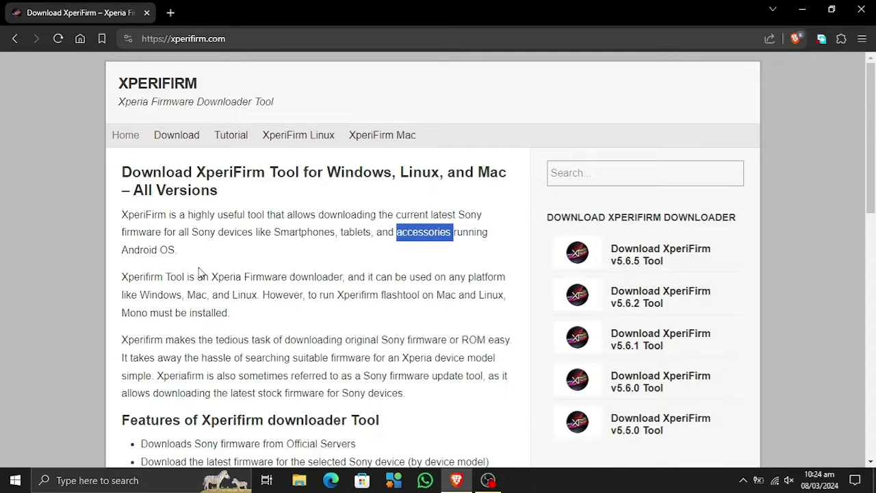
left_click(158, 250)
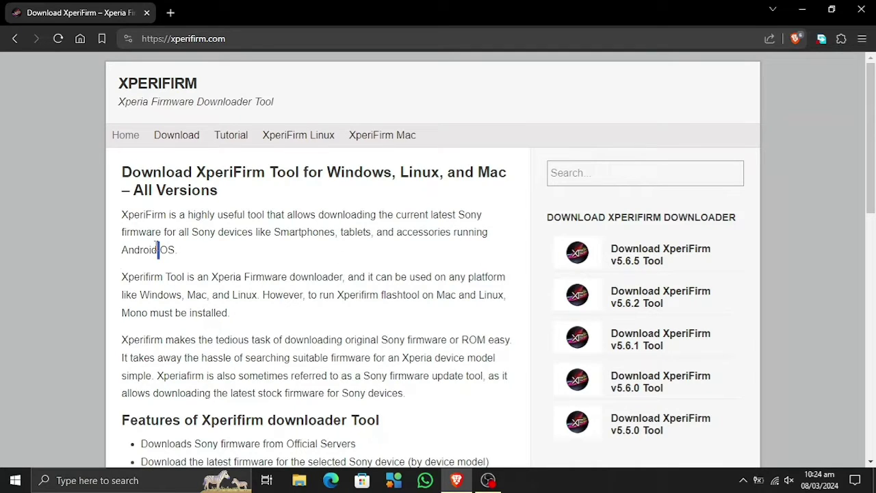
triple_click(150, 249)
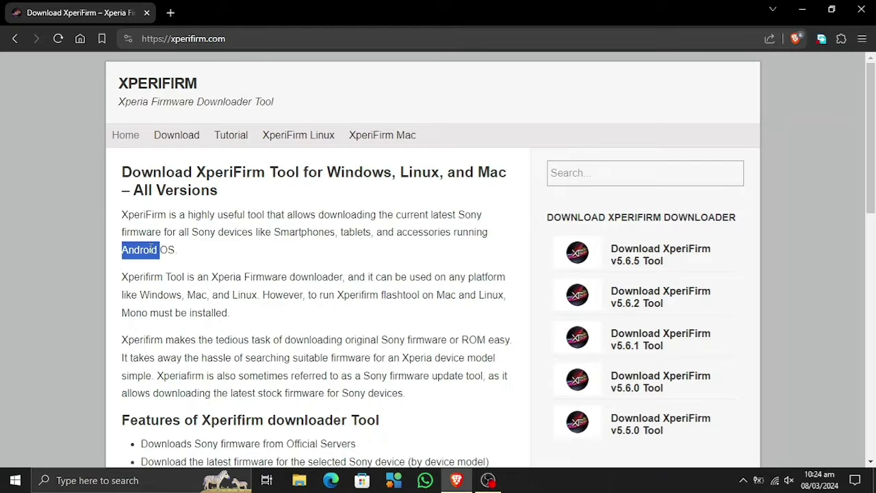
left_click(239, 260)
- Find the latest release in the XperiFirm version list and open the XperiFirm v5.6.5 download page
scroll(311, 265, "down", 1)
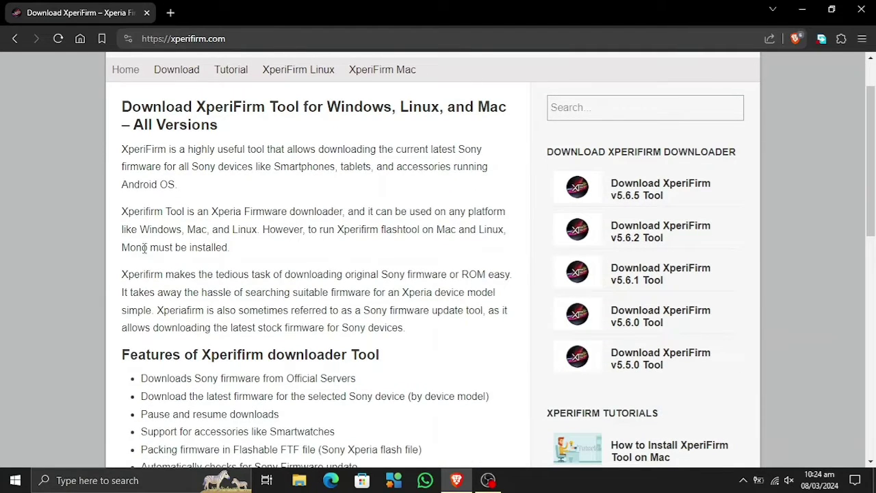
scroll(219, 249, "down", 3)
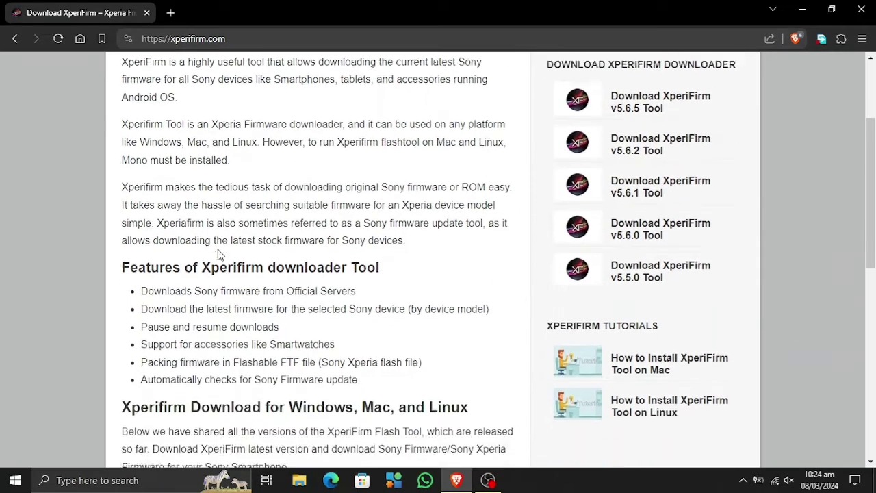
scroll(218, 249, "down", 2)
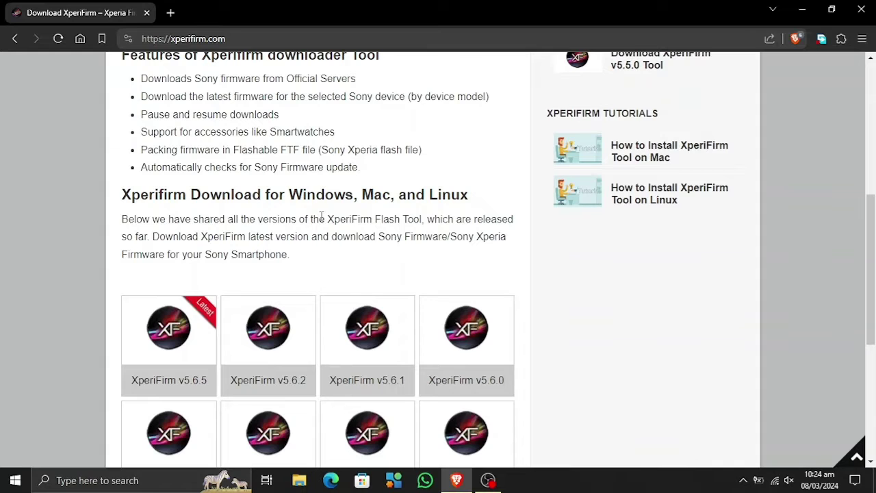
scroll(222, 235, "down", 5)
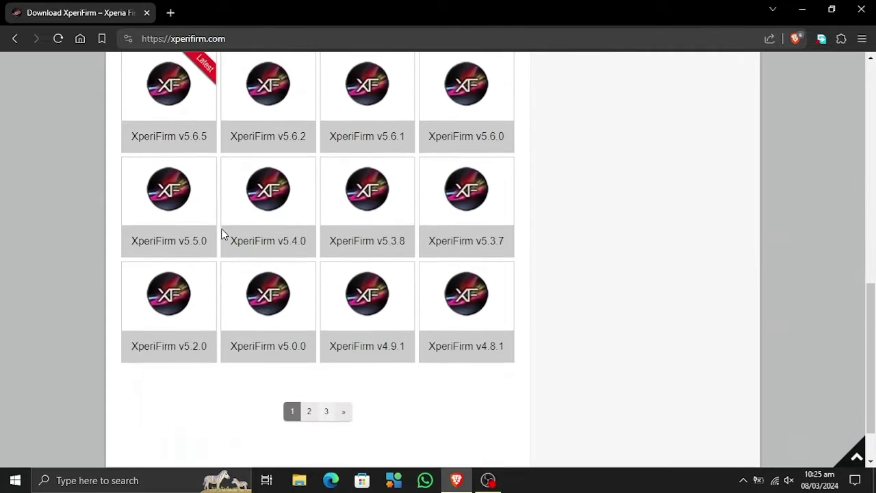
scroll(221, 234, "up", 3)
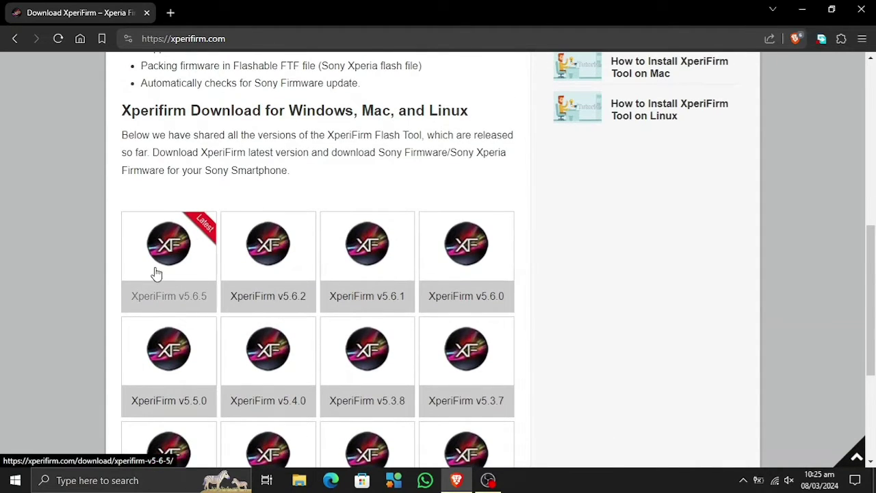
left_click(156, 273)
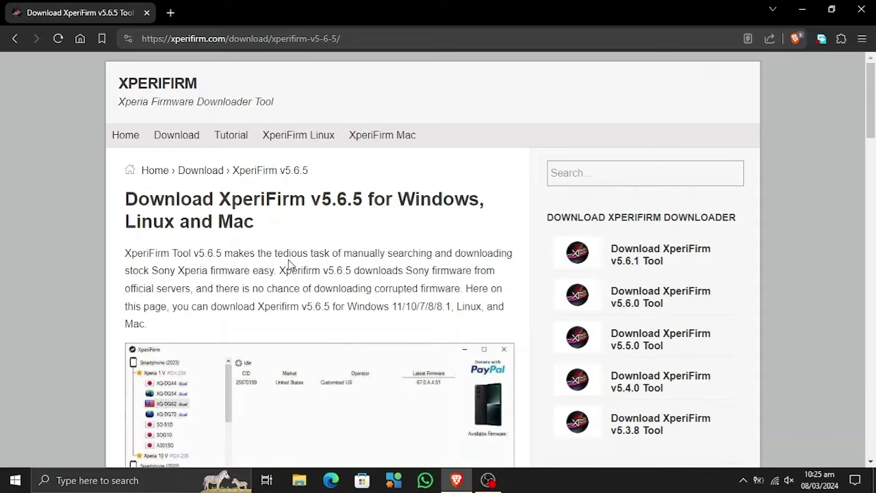
- Review the v5.6.5 changelog, file details and Windows requirements, focusing on the .NET Framework entry for Windows 8/8.1/10/11
scroll(288, 263, "down", 3)
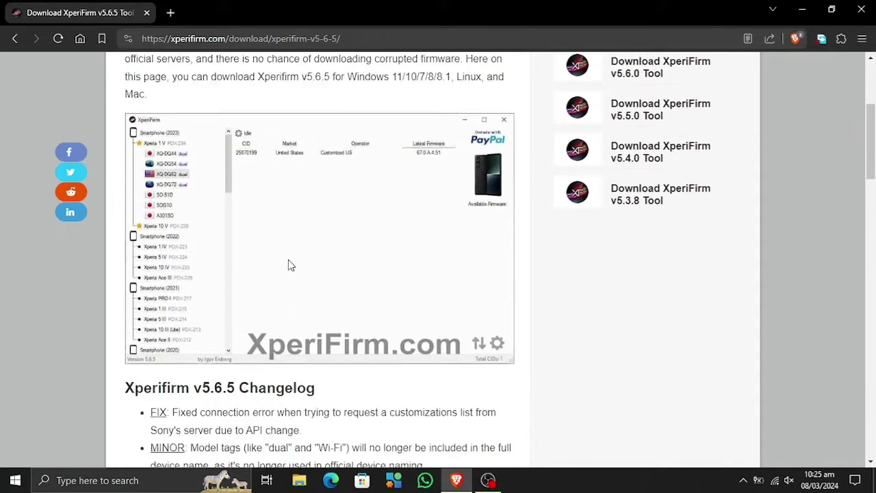
scroll(288, 263, "down", 5)
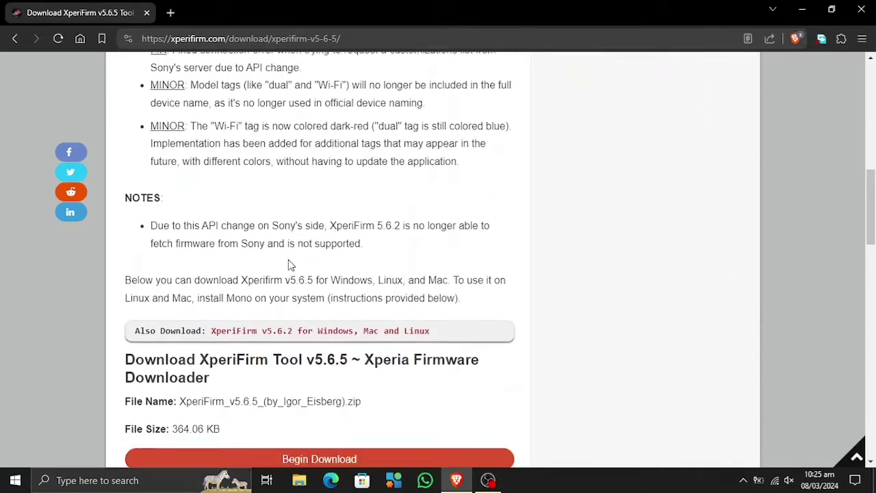
scroll(279, 216, "down", 1)
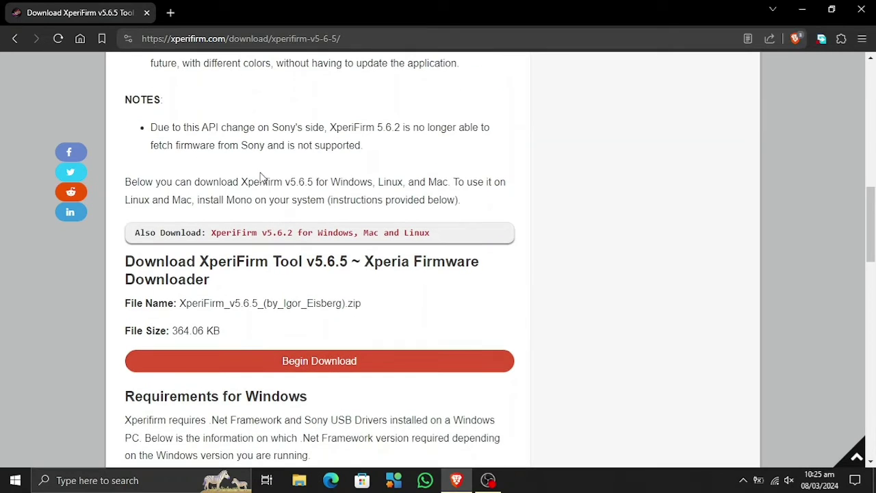
scroll(295, 175, "down", 1)
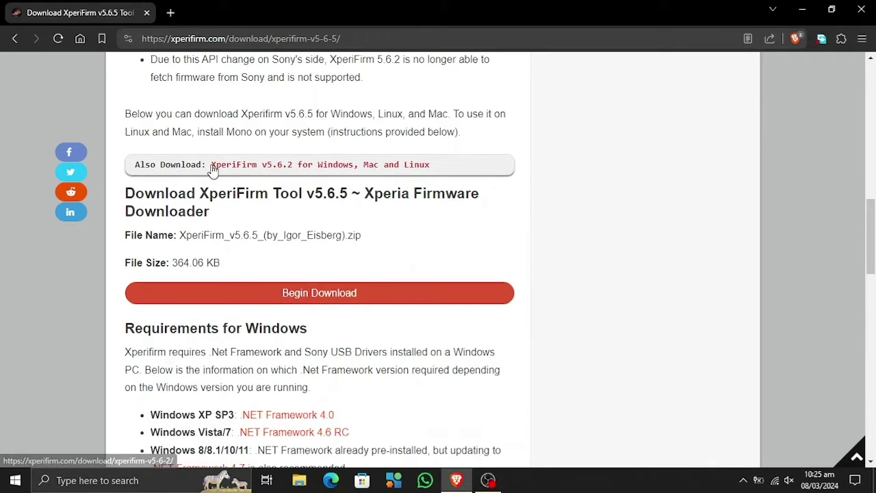
scroll(243, 215, "down", 1)
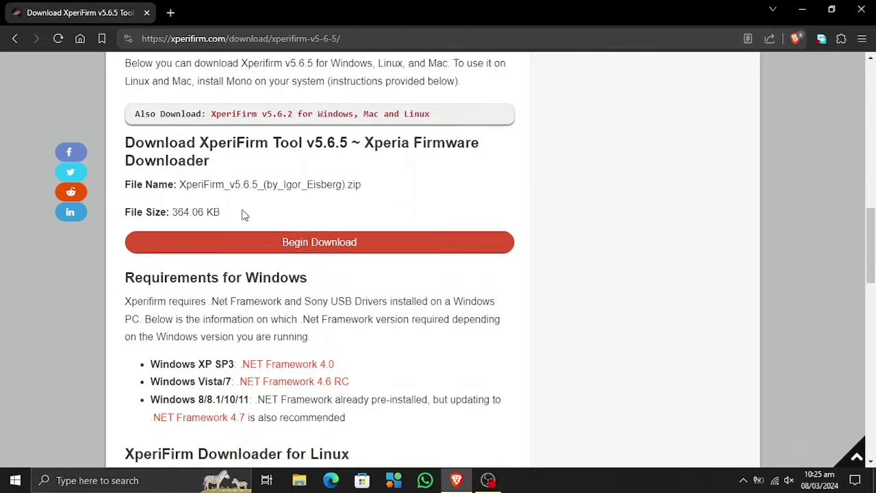
scroll(278, 334, "down", 3)
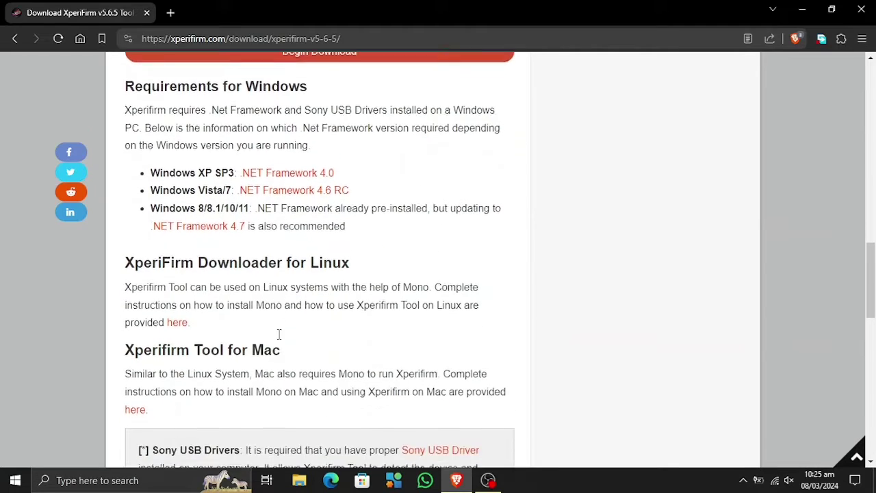
scroll(278, 334, "up", 1)
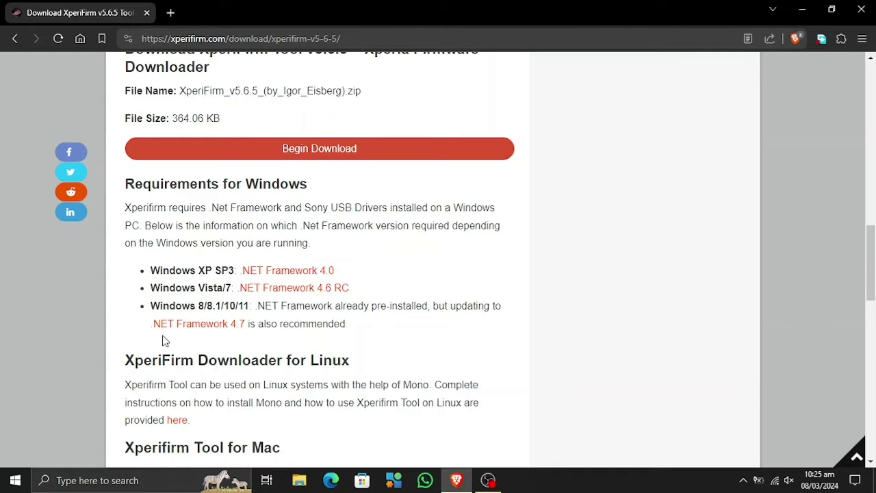
triple_click(311, 322)
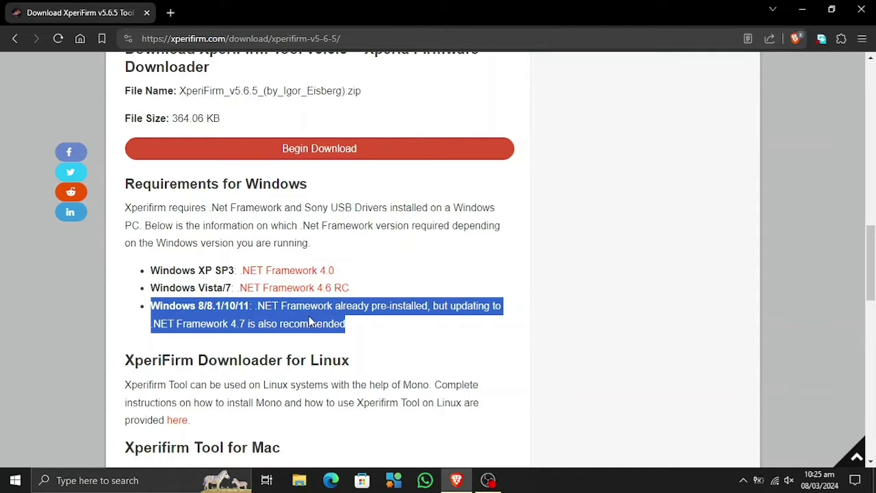
left_click(404, 360)
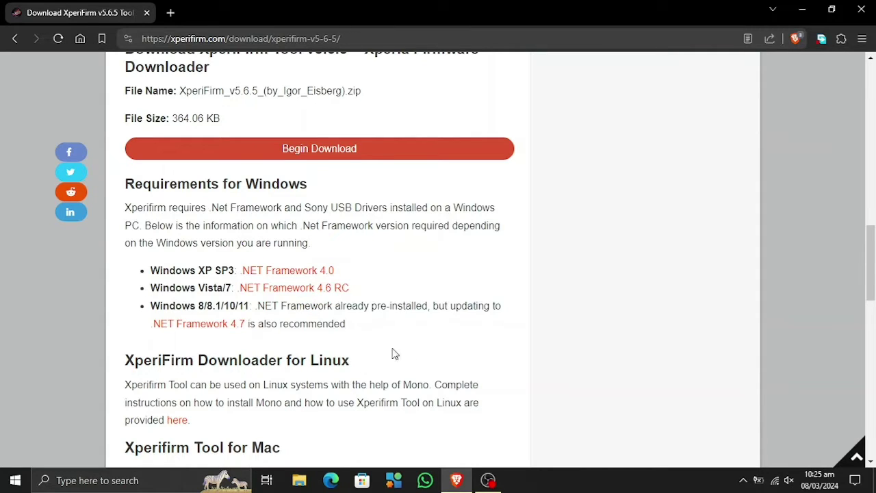
- Try to open the .NET Framework 4.7 download page in a separate tab, and close that tab
right_click(229, 328)
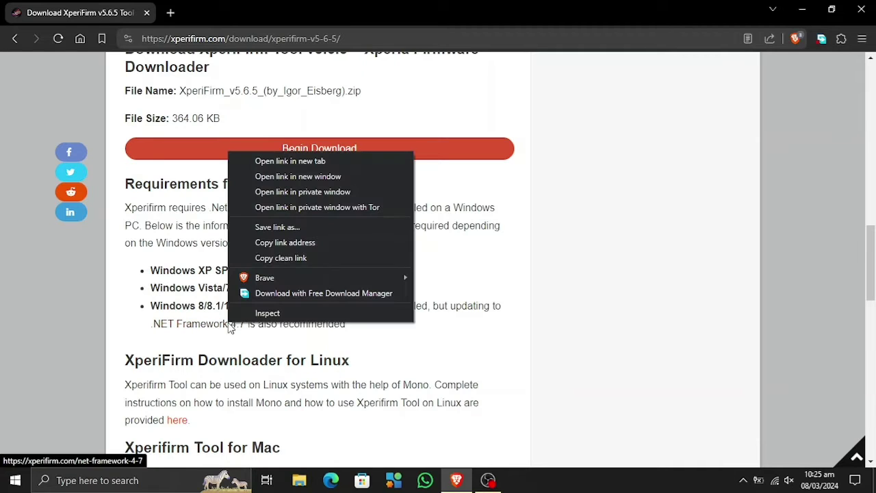
left_click(303, 157)
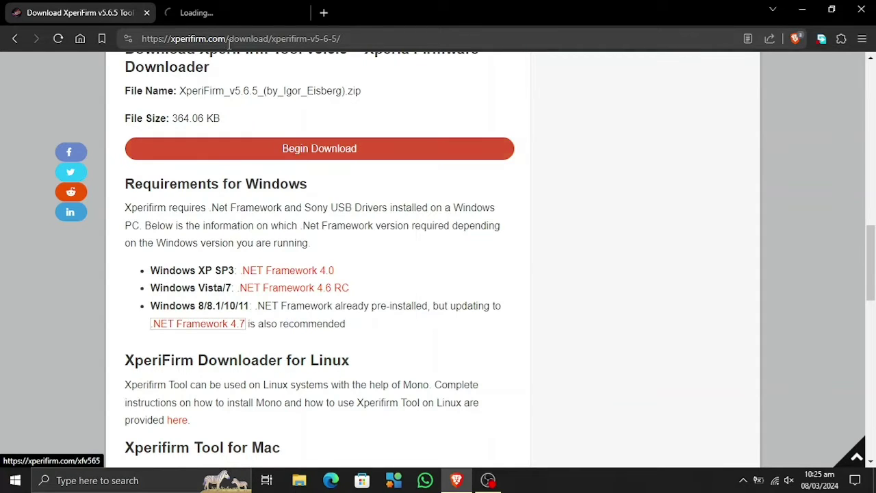
left_click(227, 17)
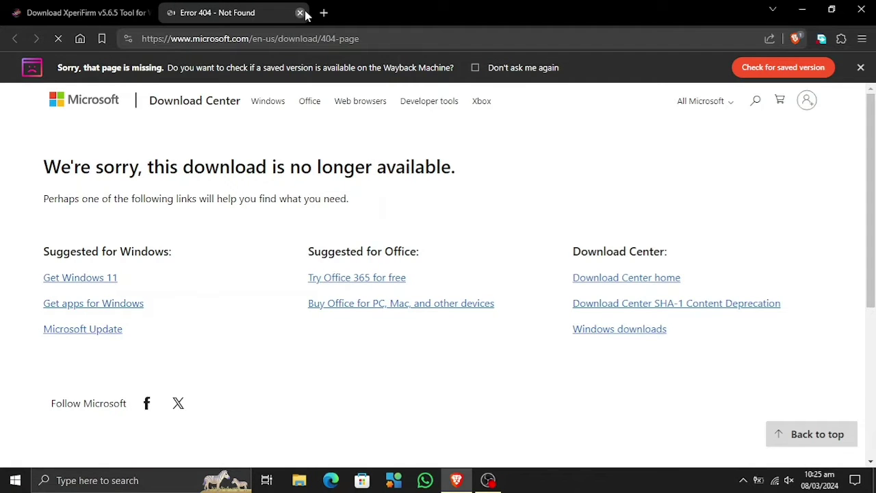
left_click(301, 13)
- Open the Sony USB Driver link from the page's notes in a new tab and switch to it
scroll(290, 289, "down", 2)
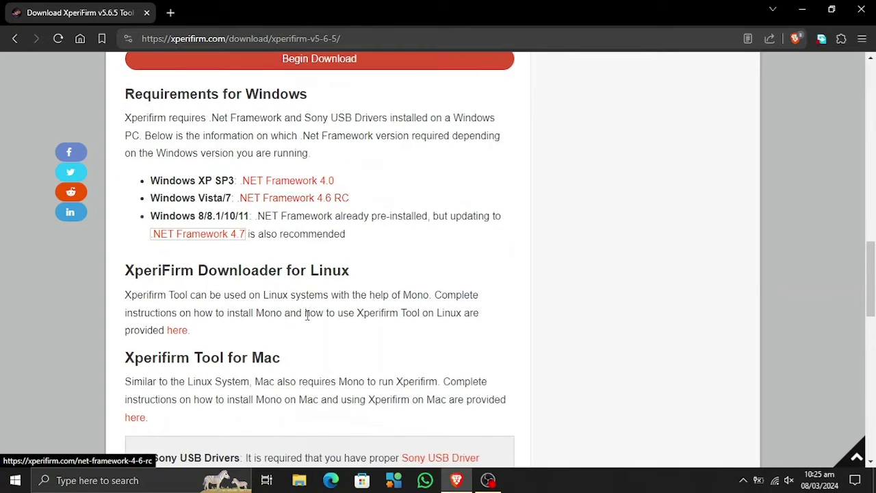
scroll(307, 315, "down", 3)
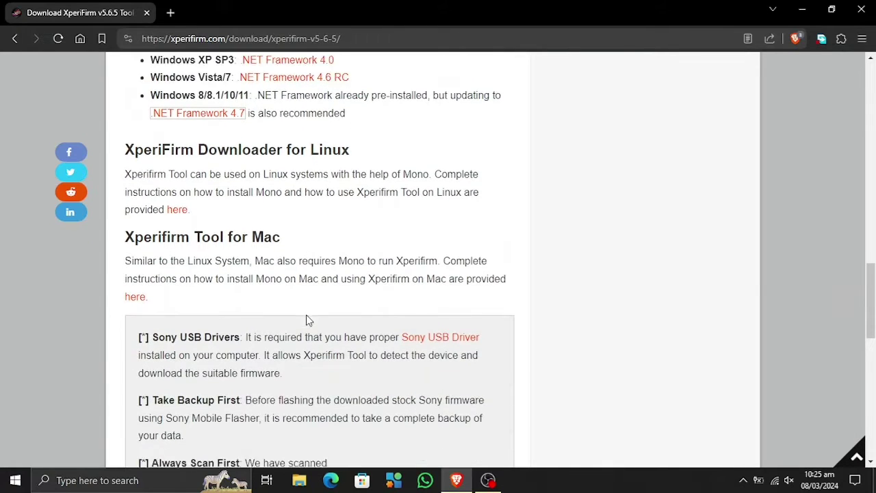
scroll(306, 319, "down", 3)
right_click(425, 239)
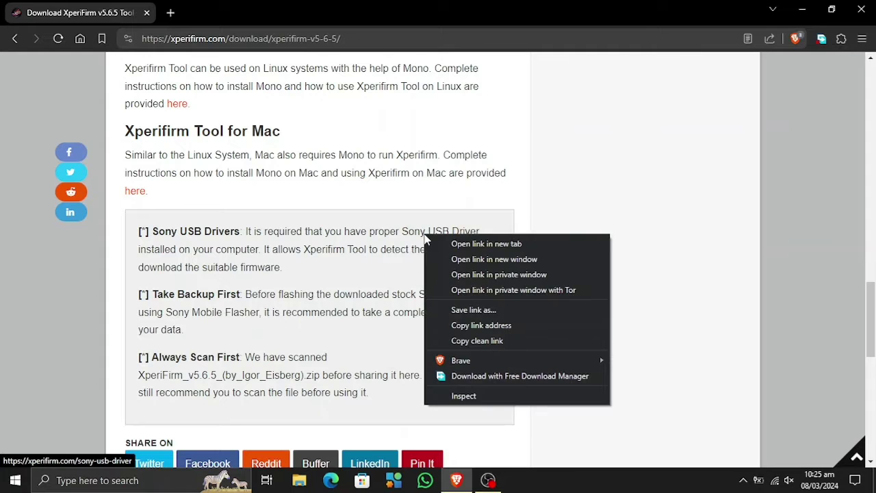
left_click(475, 244)
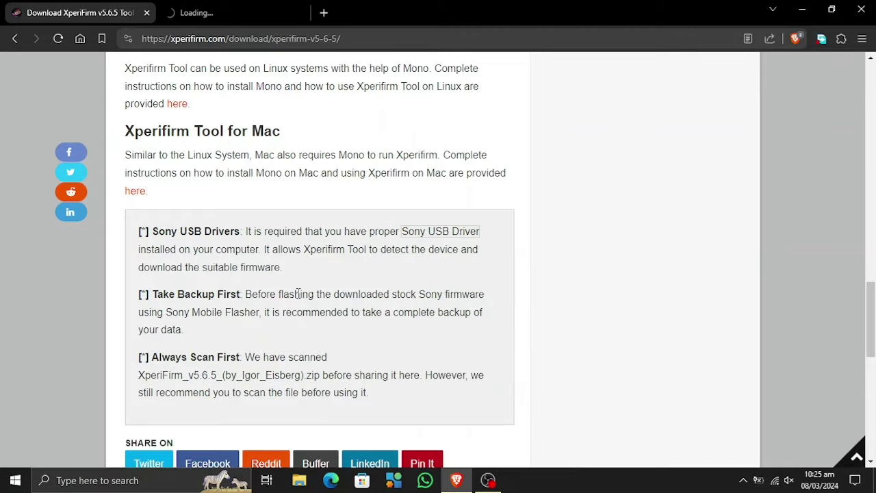
scroll(297, 293, "up", 7)
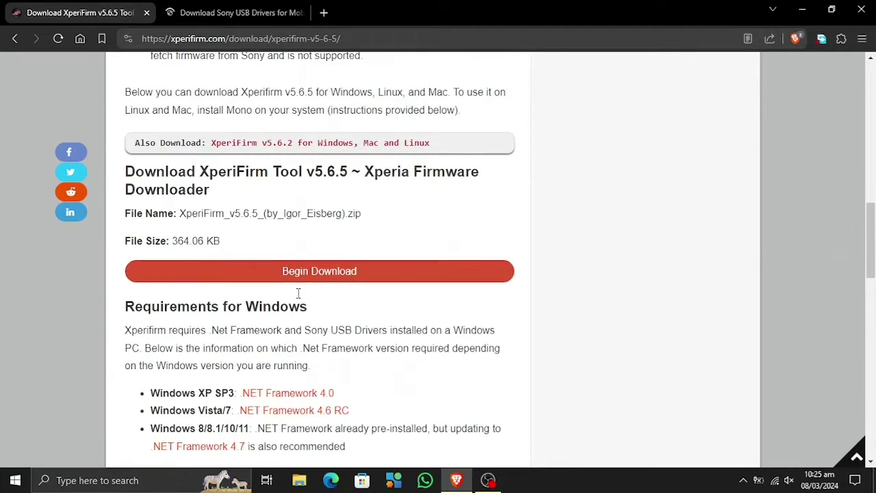
scroll(298, 293, "up", 1)
left_click(252, 6)
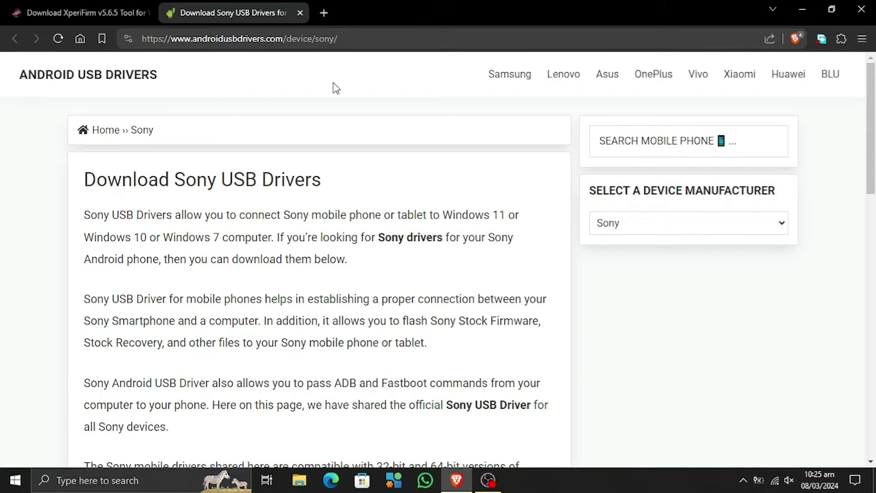
- Find the Sony Xperia 1 VI in the device model list and open its USB driver page
scroll(275, 222, "down", 5)
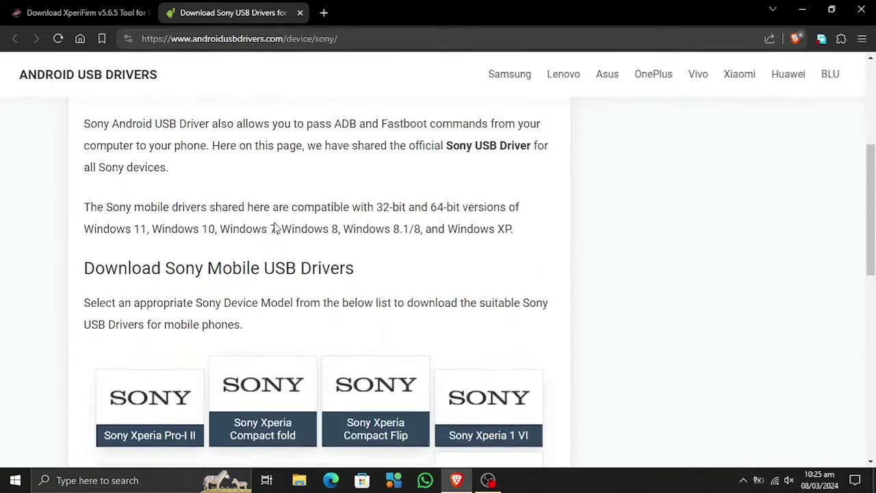
scroll(276, 226, "down", 2)
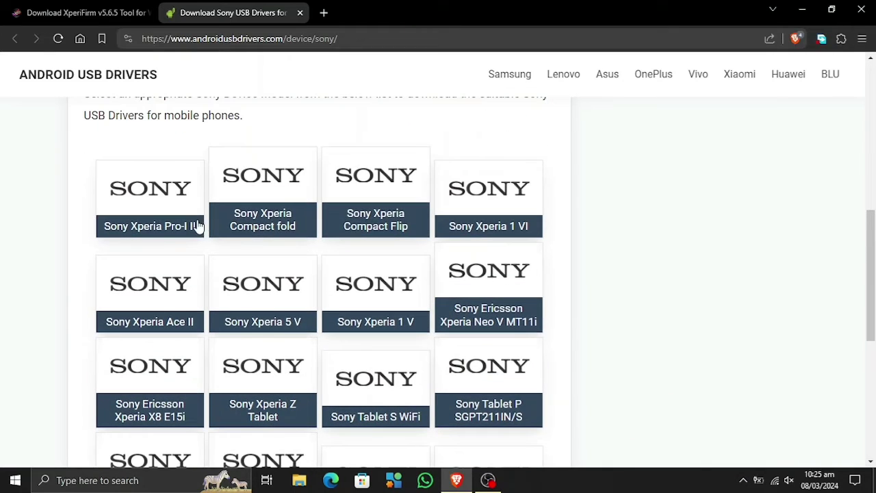
scroll(313, 274, "down", 3)
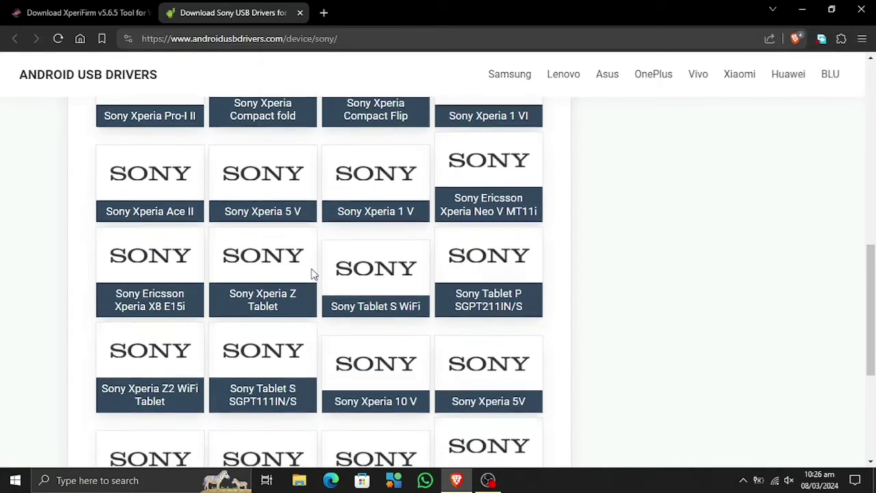
scroll(312, 274, "down", 1)
scroll(313, 274, "up", 4)
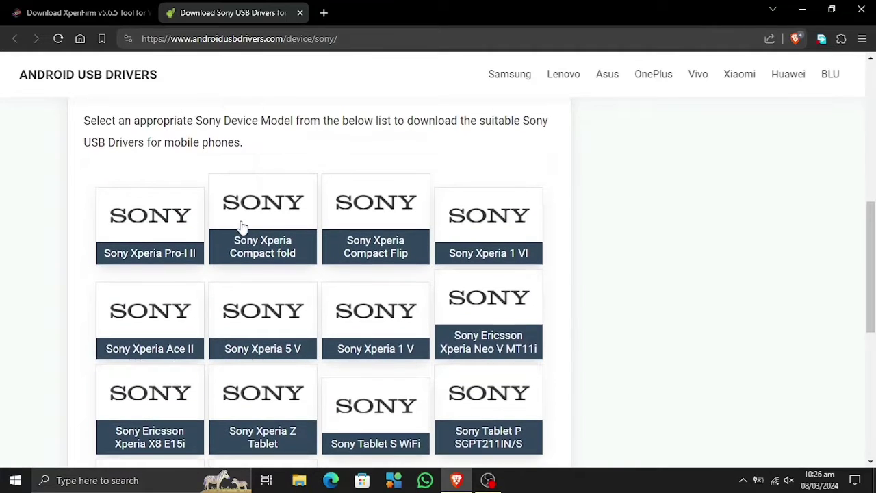
left_click(501, 224)
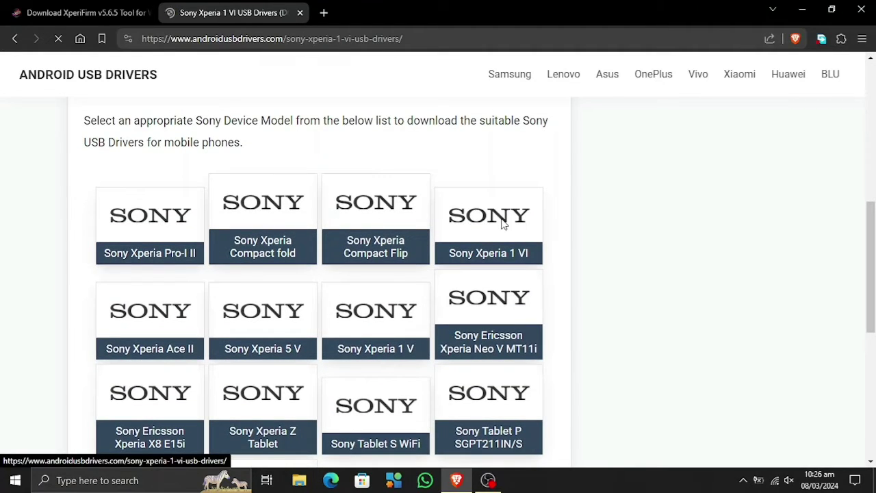
- Try to download the Sony USB Drivers through the Sony Xperia 1 VI driver download link
scroll(223, 288, "down", 1)
scroll(223, 287, "down", 7)
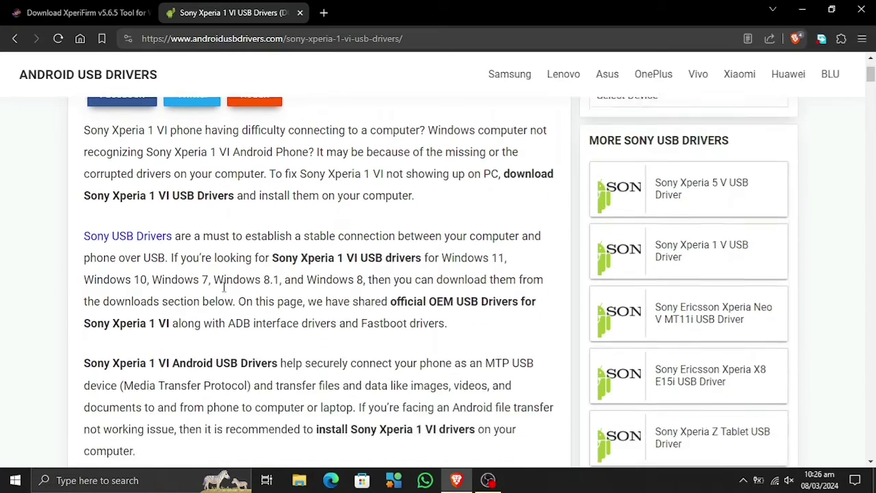
scroll(223, 287, "down", 1)
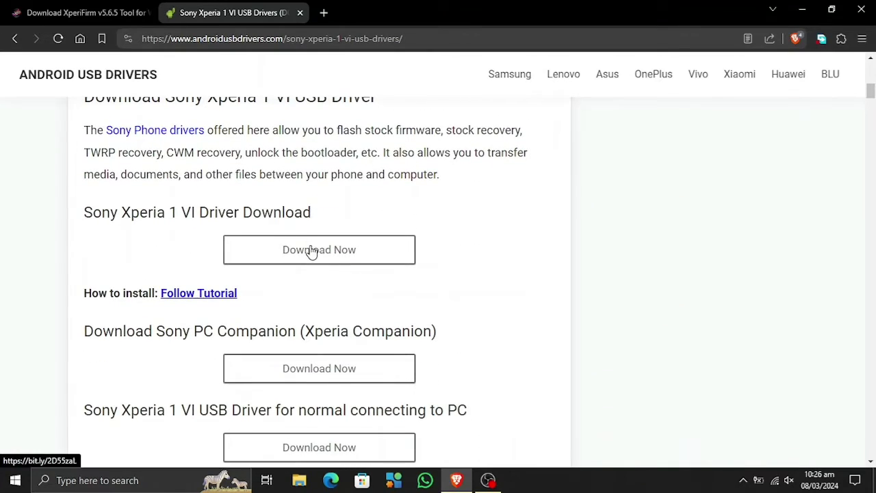
left_click(311, 251)
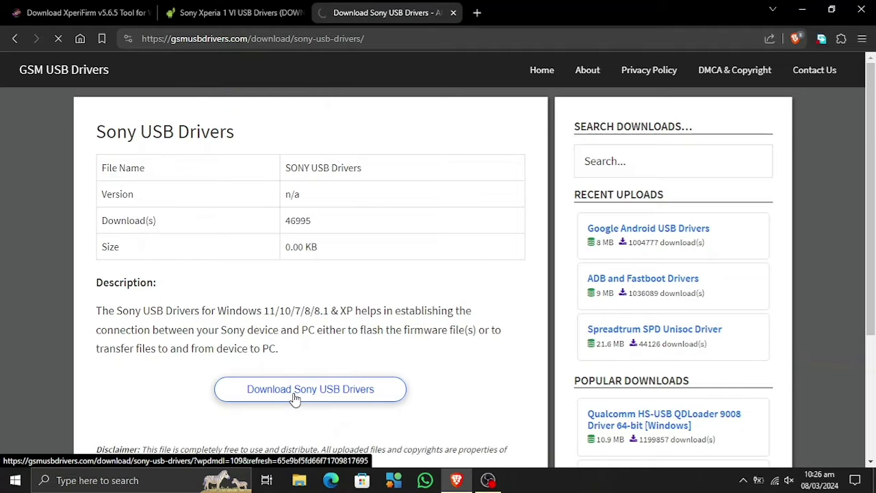
left_click(293, 395)
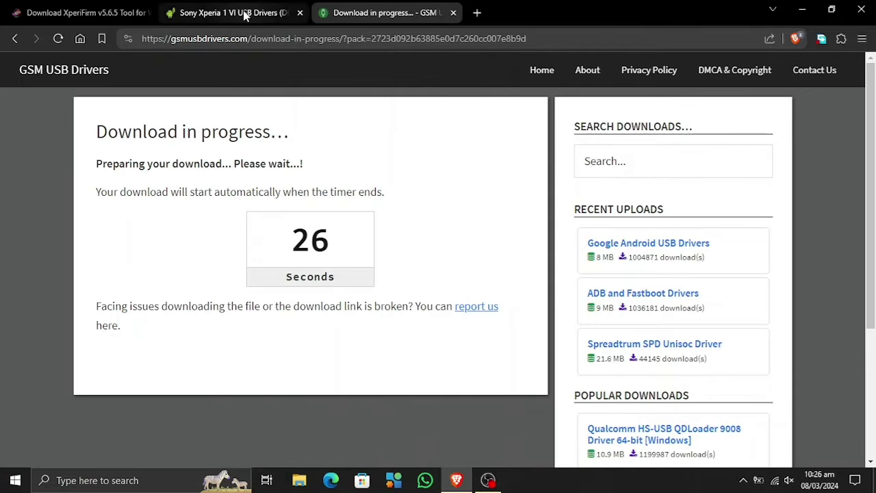
- Return to the XperiFirm v5.6.5 page and check the .NET Framework requirements for Windows, including the .NET Framework 4.7 link's options
left_click(108, 21)
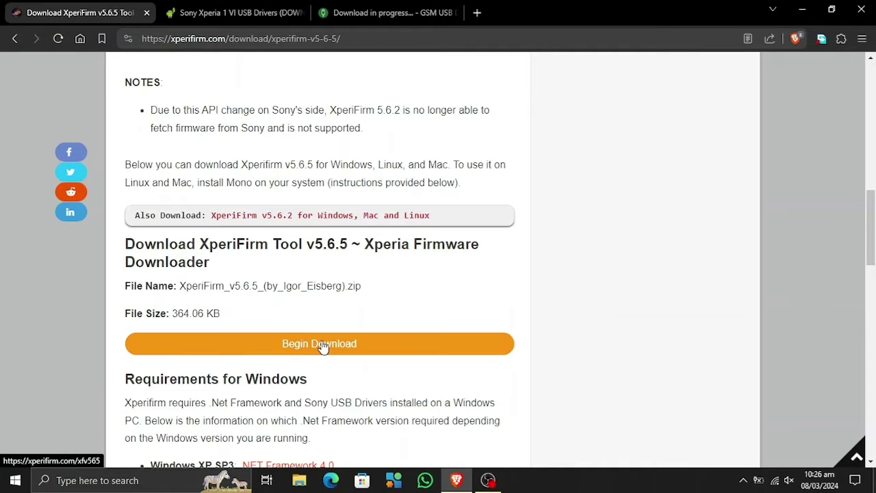
scroll(323, 346, "down", 2)
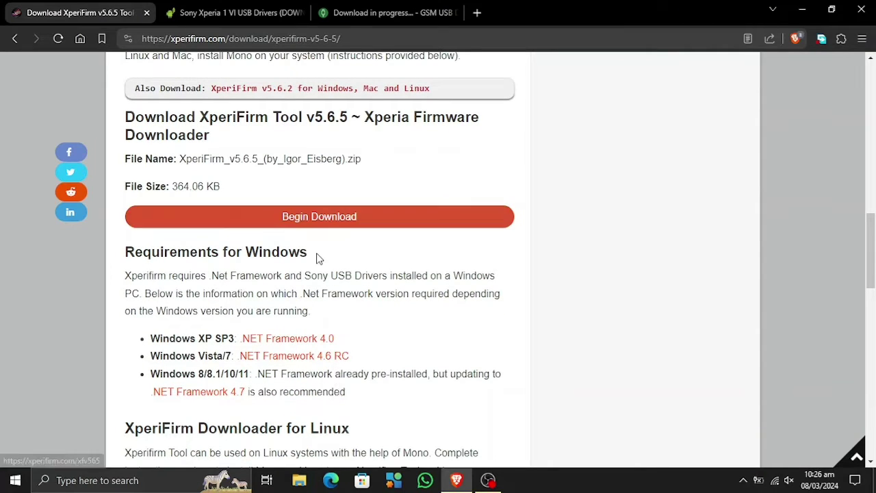
scroll(319, 256, "down", 2)
scroll(252, 136, "up", 1)
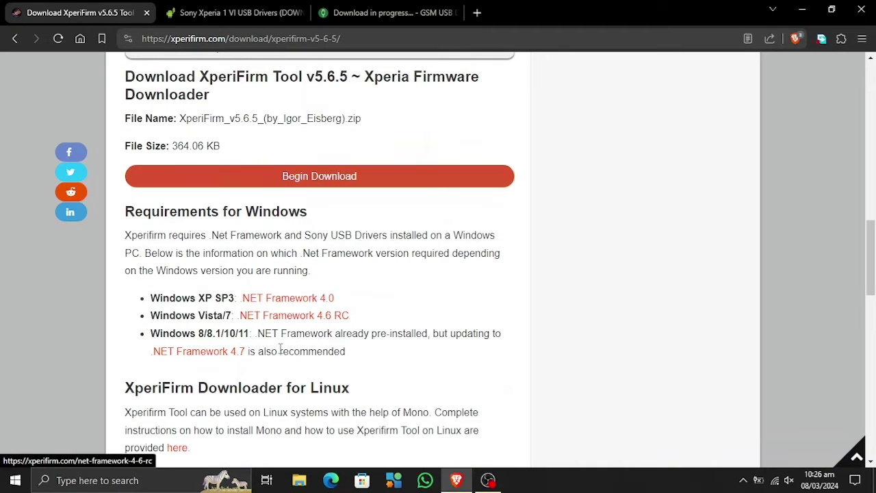
right_click(215, 357)
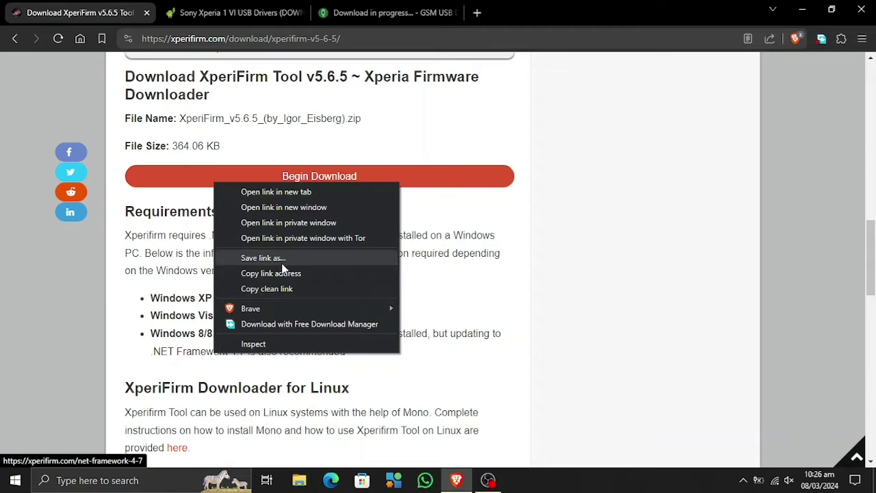
left_click(452, 290)
- Check the Sony USB driver download tab and close it, returning to the Sony Xperia 1 VI driver page
left_click(407, 8)
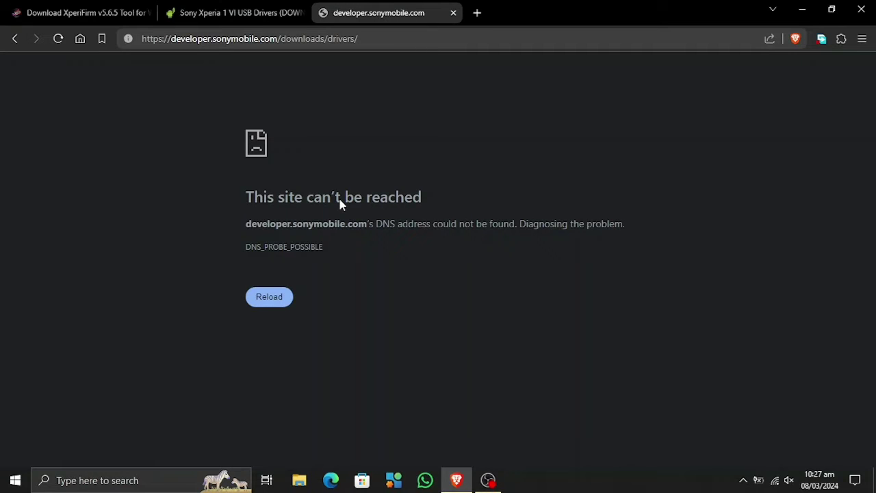
left_click(453, 13)
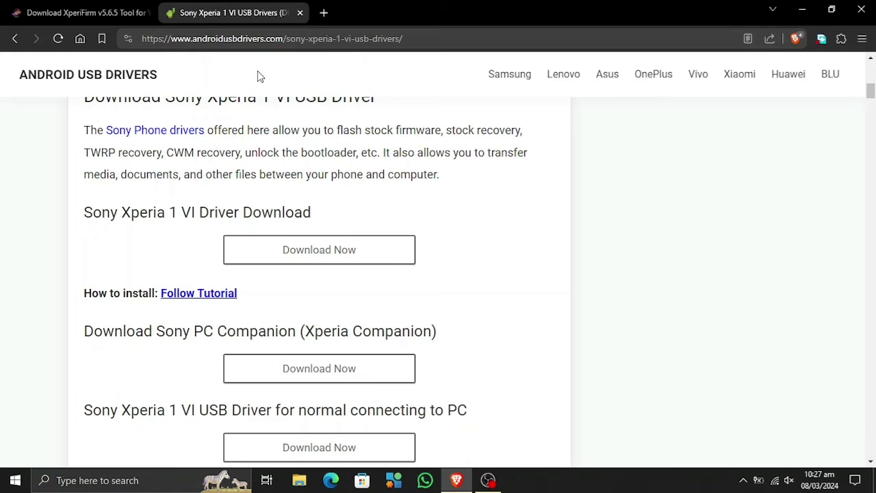
double_click(290, 152)
scroll(296, 151, "up", 3)
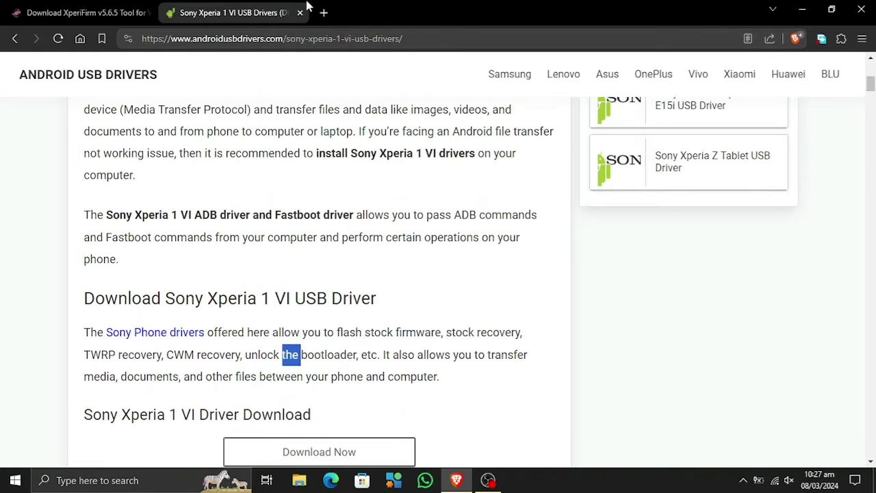
- Search Google for "sony usb drivers" in a new tab and open Sony's Developer World drivers page
left_click(324, 13)
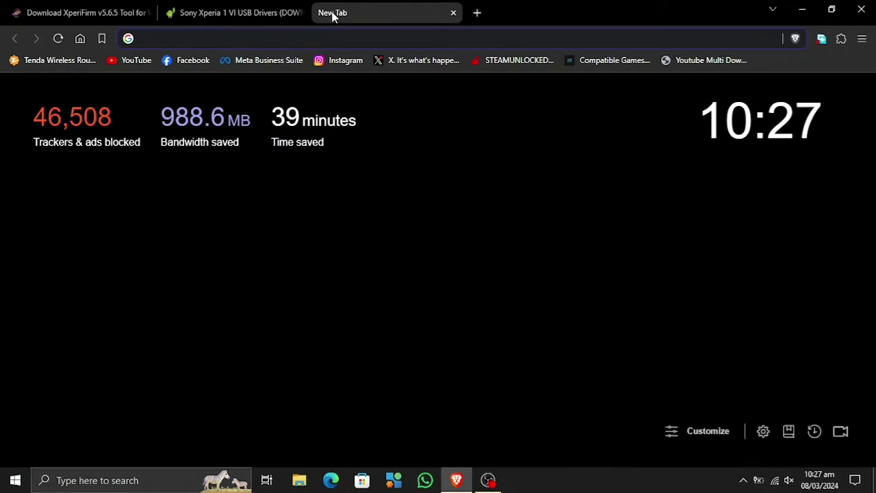
type("sony ")
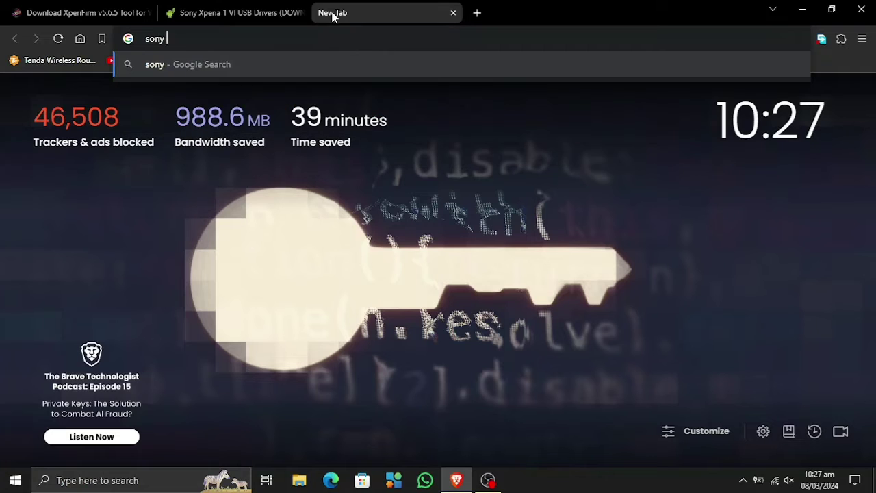
type("usb rivers")
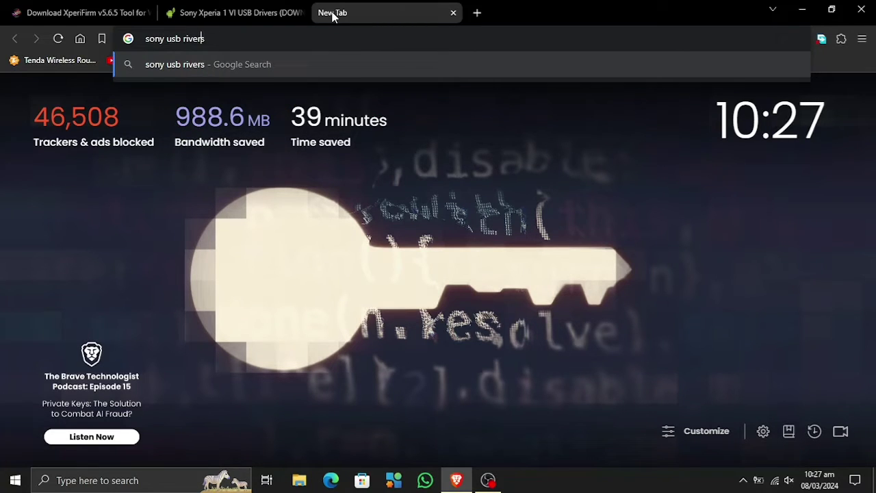
type("d")
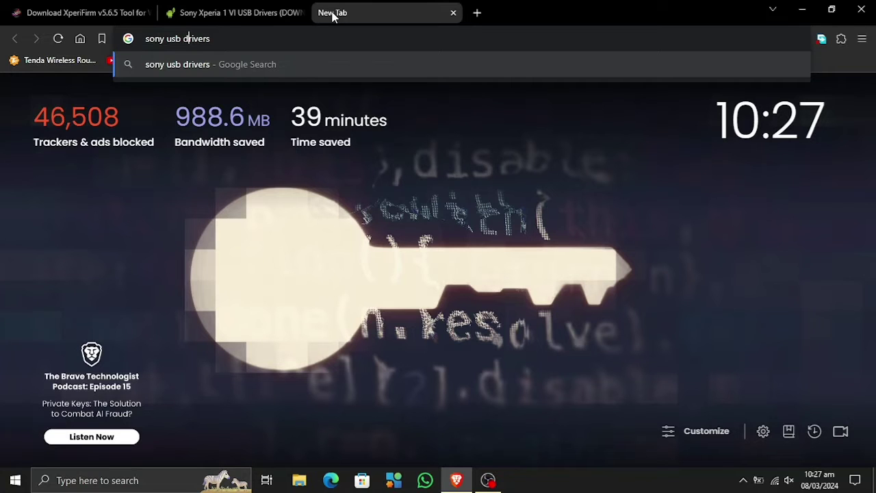
key("Return")
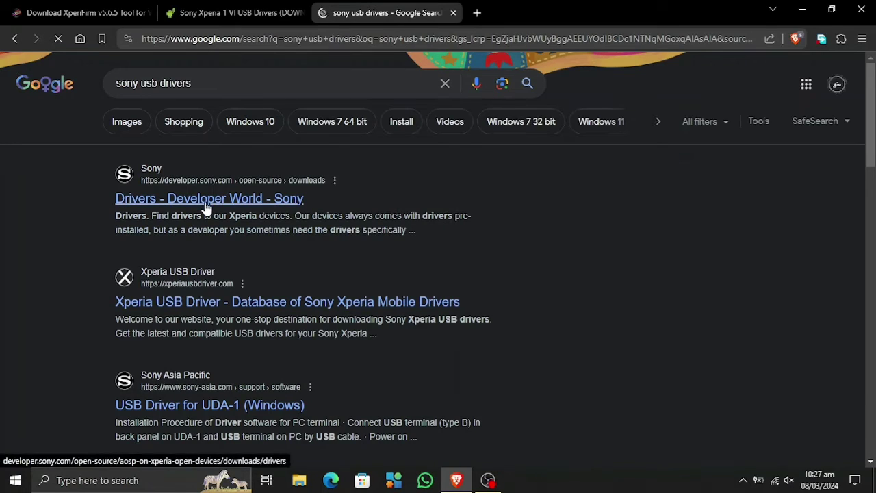
left_click(207, 202)
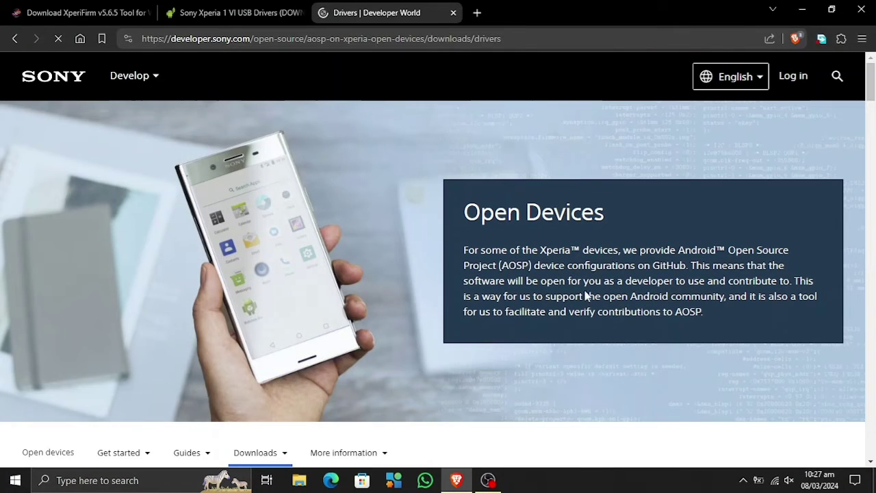
- Find the Xperia 1 V driver in the drivers table, open its page and download the zip file
scroll(435, 301, "down", 5)
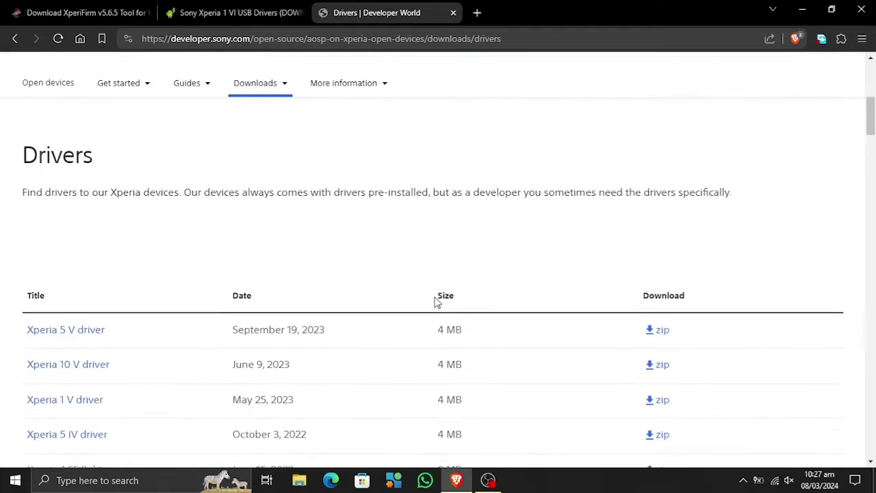
scroll(436, 301, "down", 2)
scroll(162, 258, "down", 1)
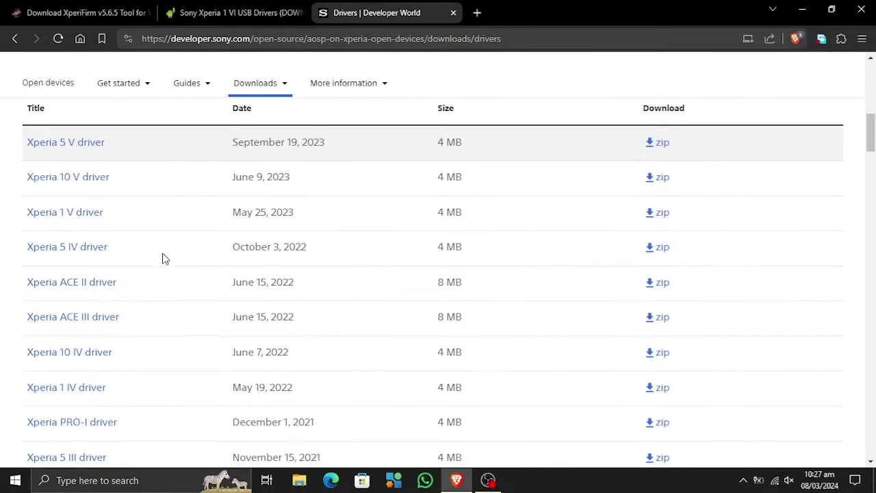
scroll(90, 221, "down", 2)
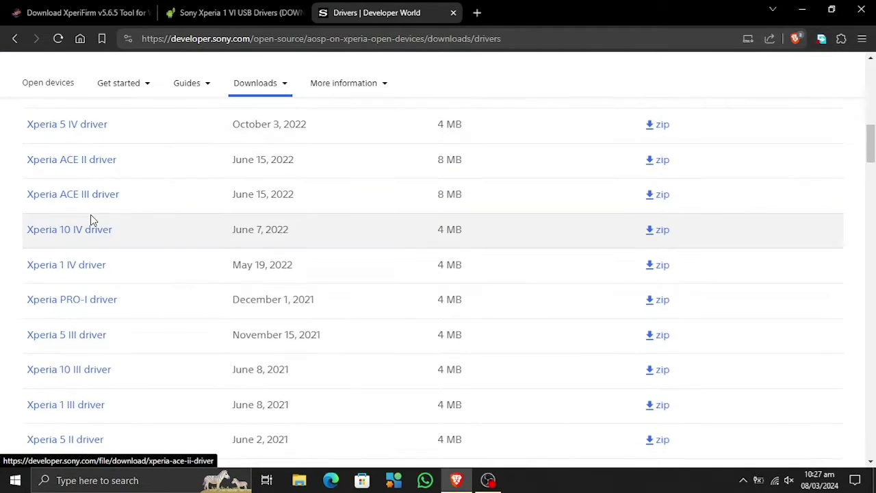
scroll(91, 217, "down", 1)
scroll(90, 219, "up", 5)
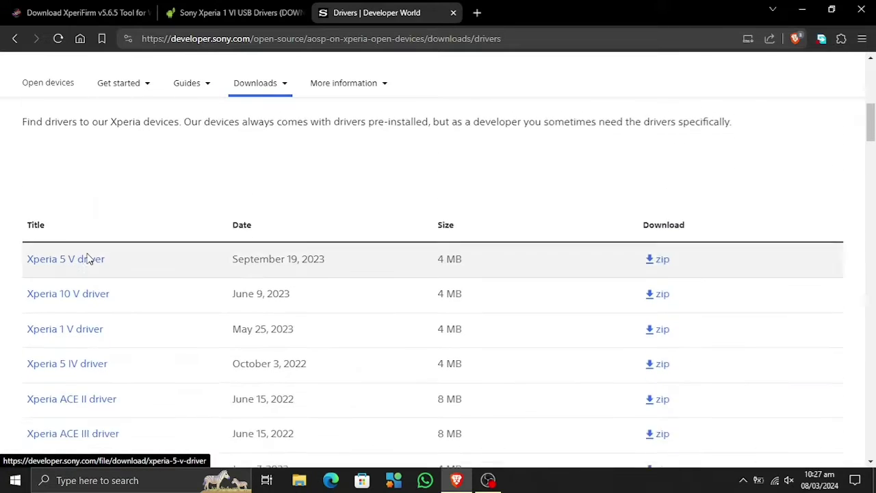
scroll(88, 258, "down", 1)
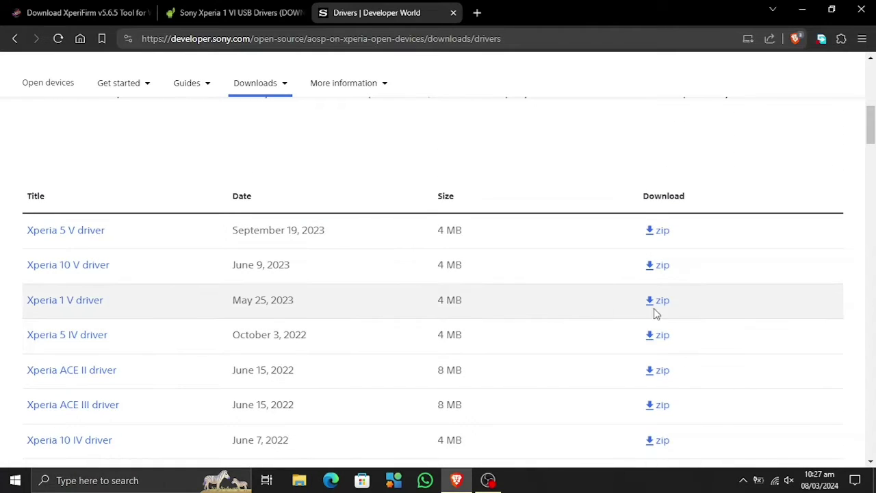
left_click(664, 302)
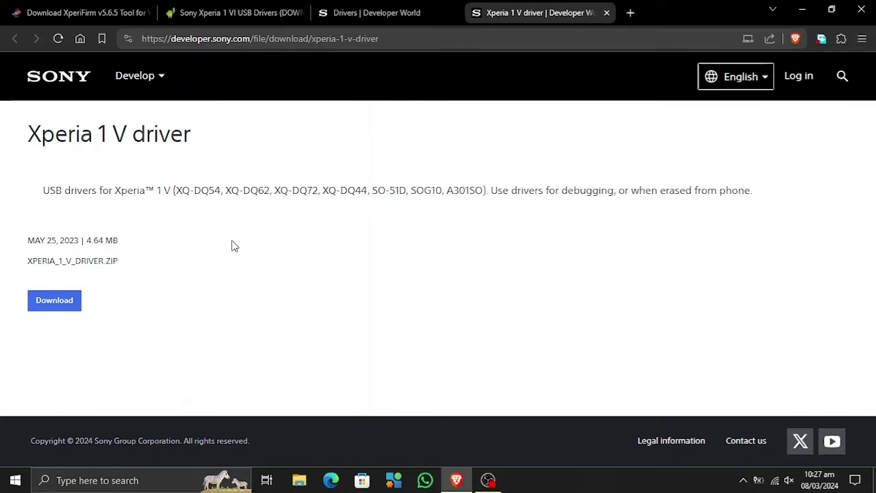
left_click(54, 313)
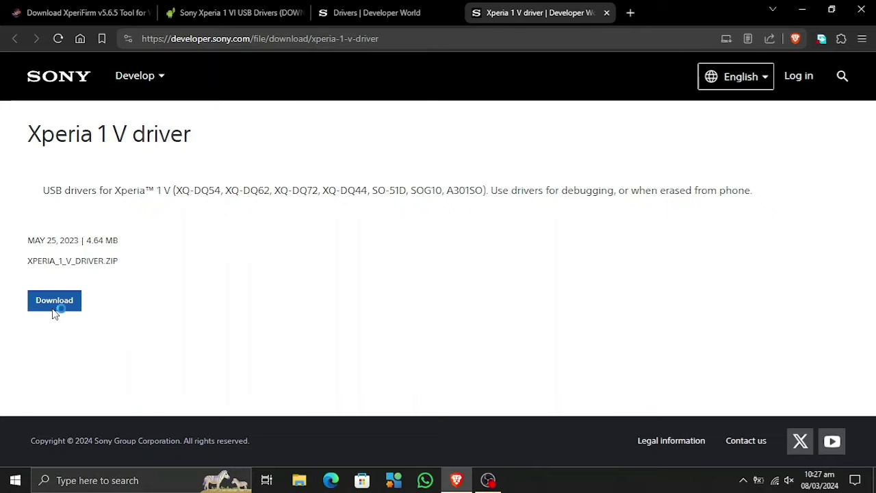
left_click(328, 287)
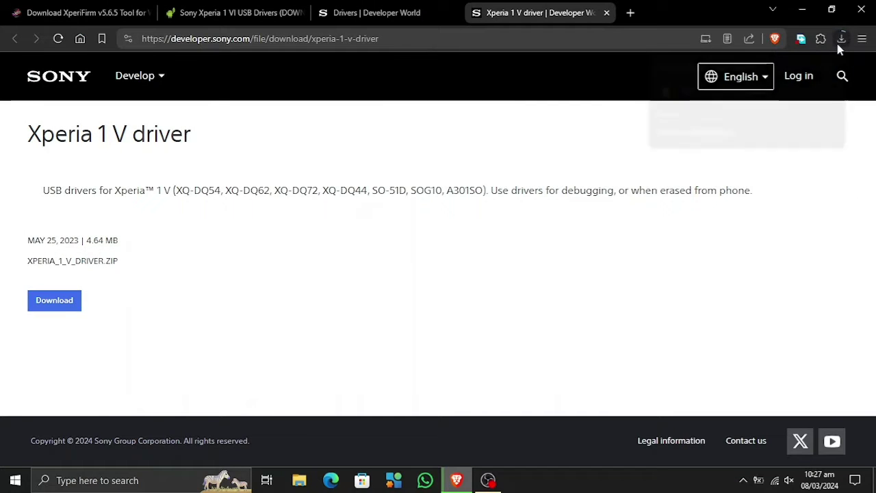
- Search Google for ".net framework" in a new tab and open Microsoft's official .NET Framework download page
left_click(631, 12)
type(".")
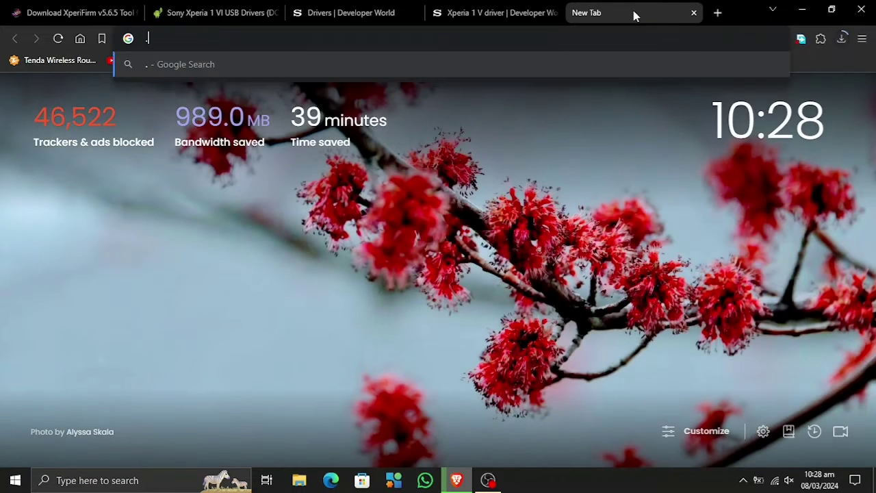
type("net fra")
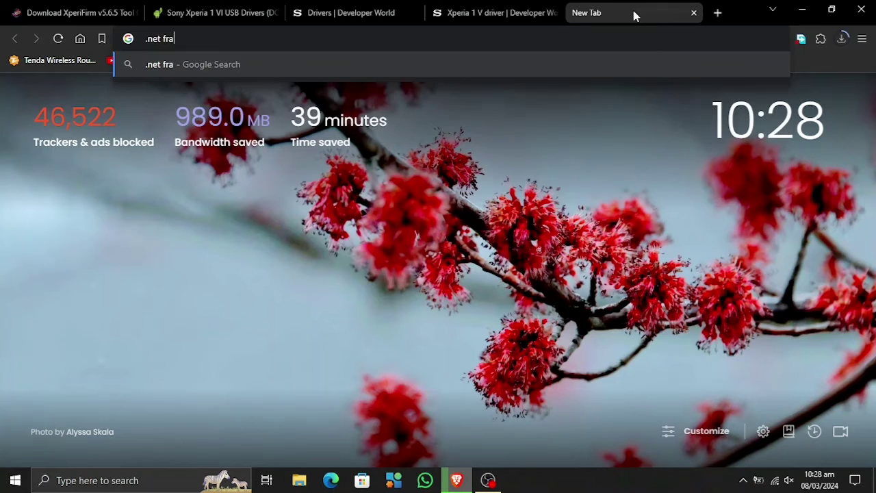
type("mewrok")
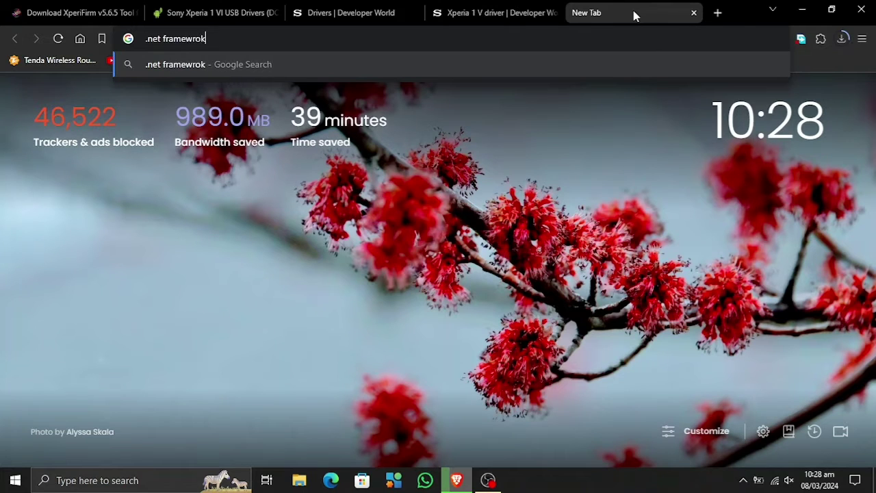
key("BackSpace")
key("BackSpace")
key("BackSpace")
type("ork")
key("Return")
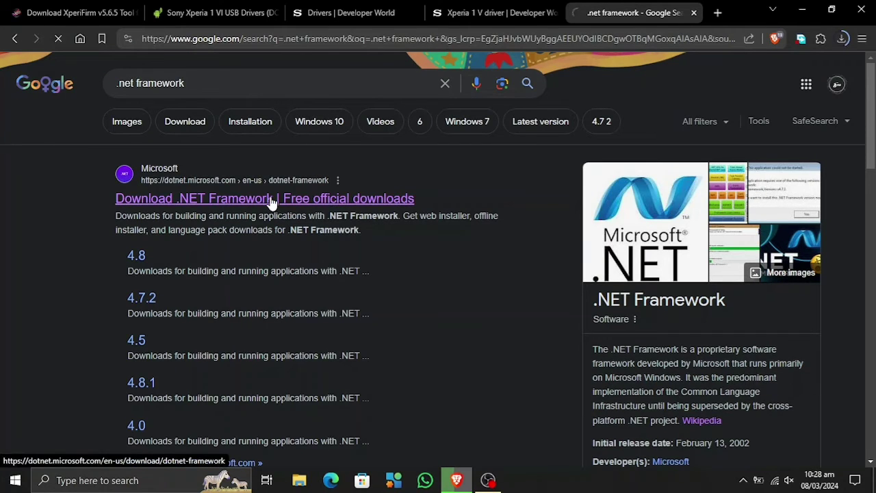
left_click(280, 202)
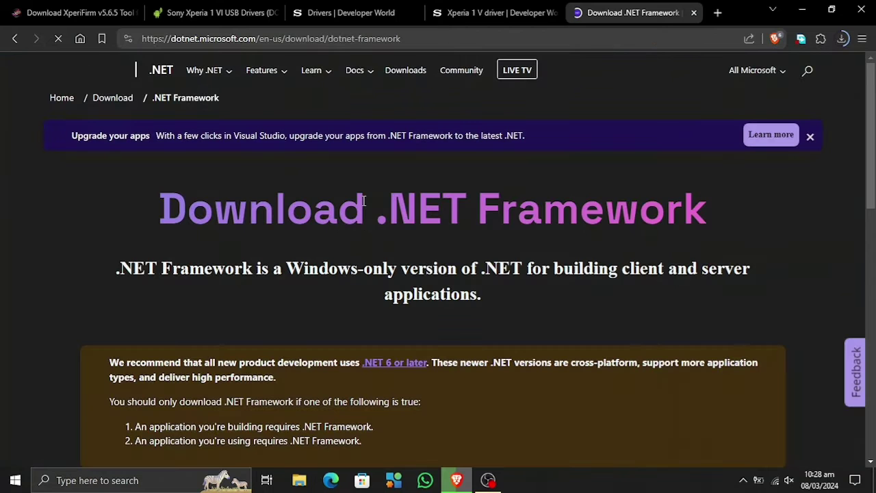
- Download the .NET Framework 4.8.1 runtime web installer, save it as NDP481-Web in Downloads, and check the recent downloads
scroll(377, 267, "down", 4)
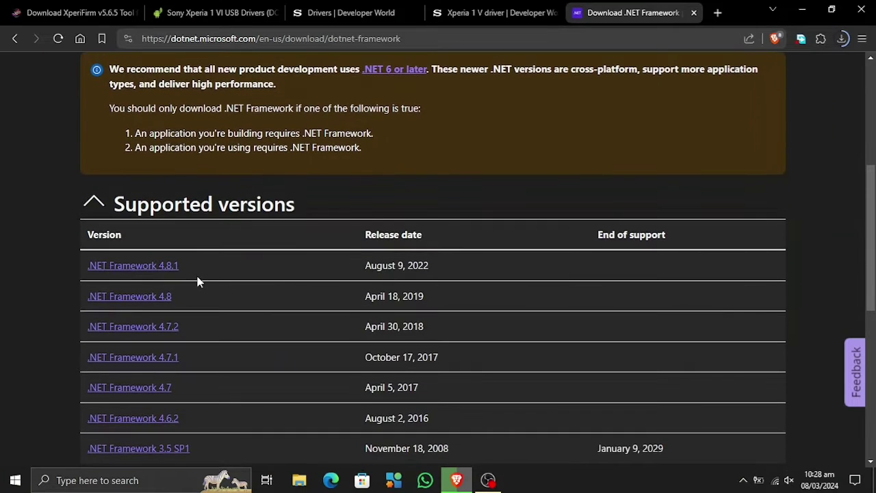
left_click(162, 266)
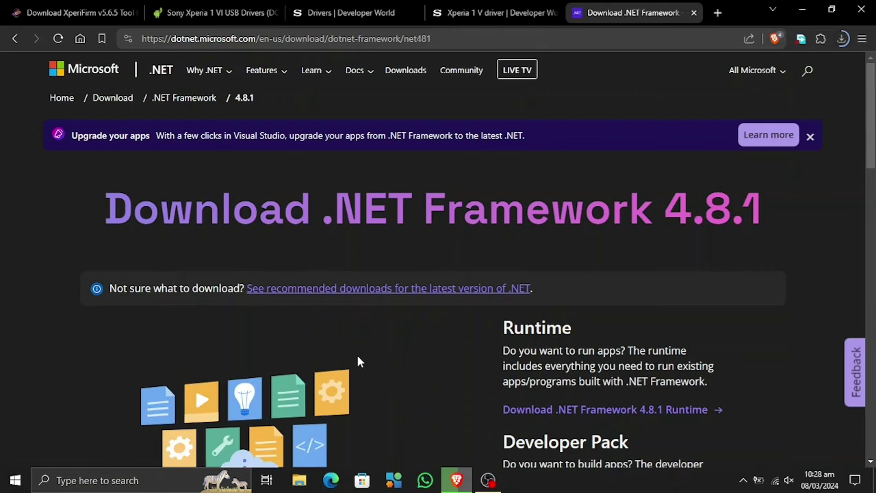
scroll(357, 362, "down", 5)
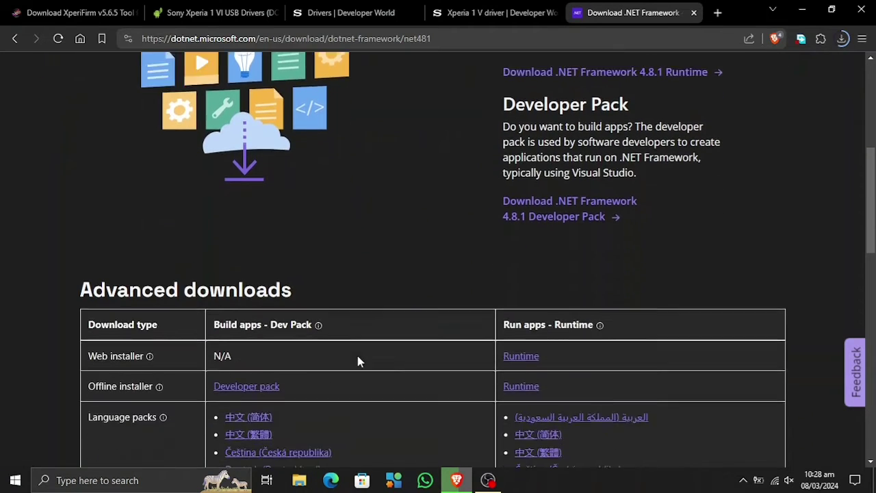
scroll(357, 361, "down", 3)
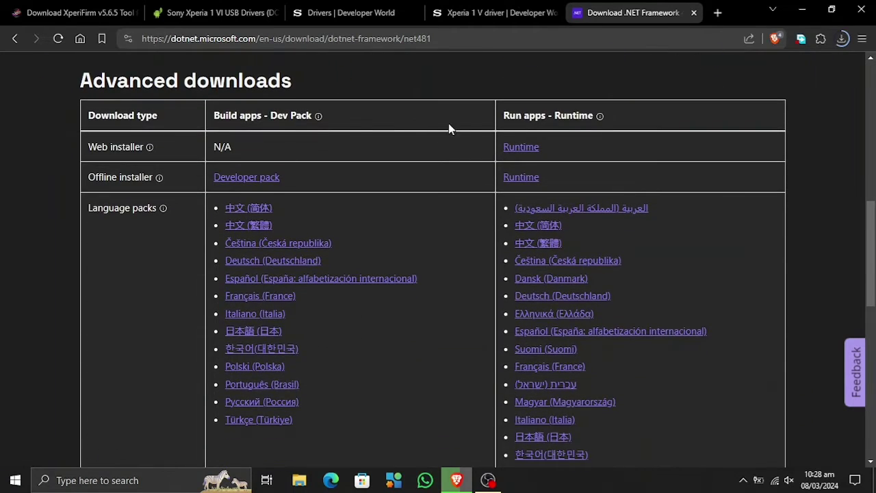
scroll(348, 176, "down", 1)
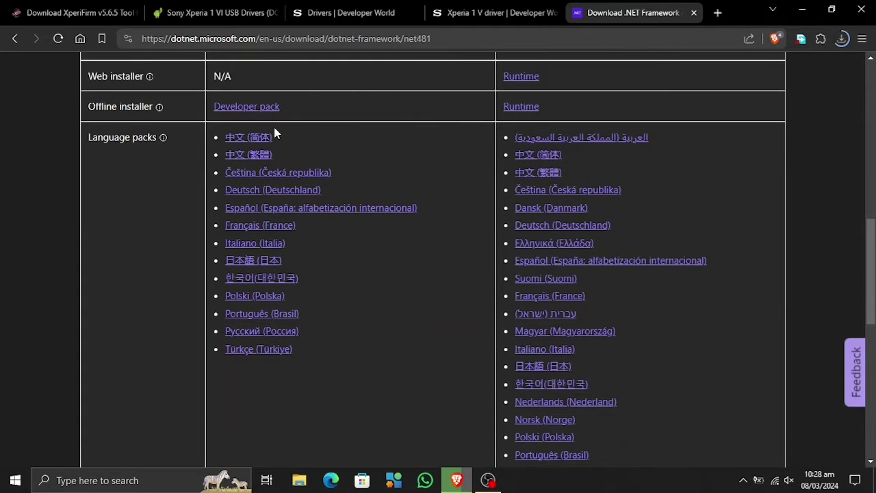
scroll(262, 108, "down", 4)
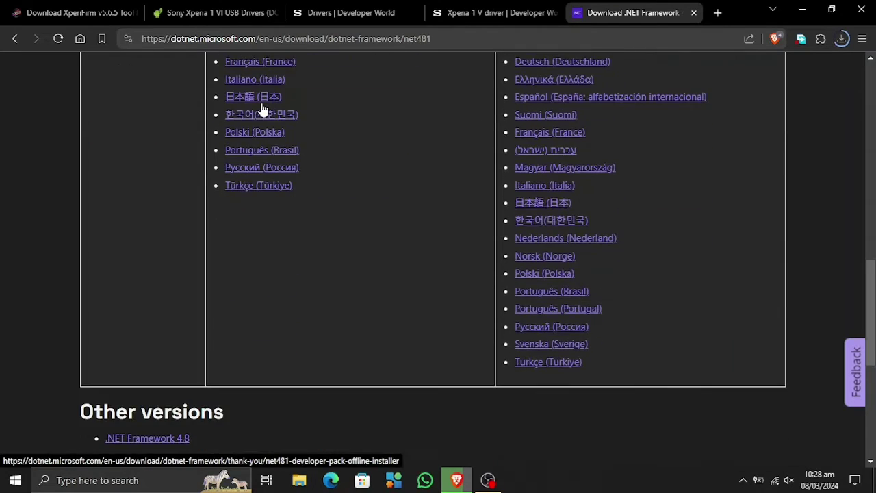
scroll(262, 108, "down", 2)
scroll(263, 108, "up", 9)
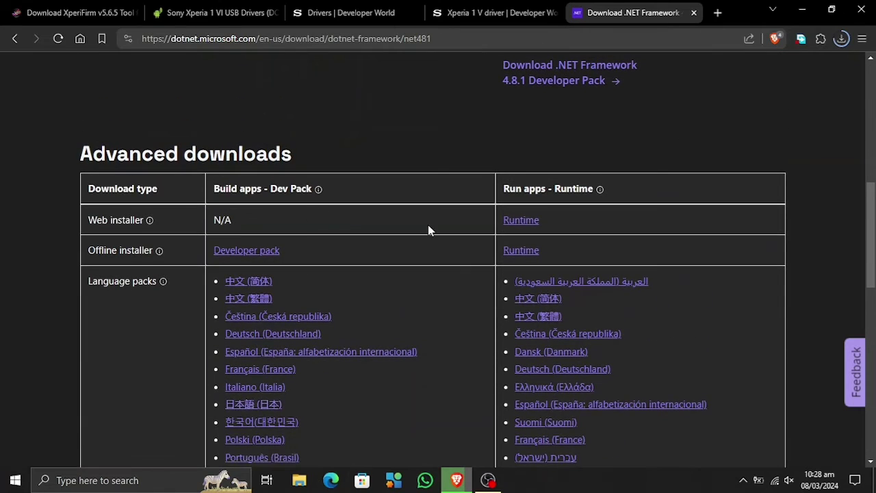
left_click(526, 224)
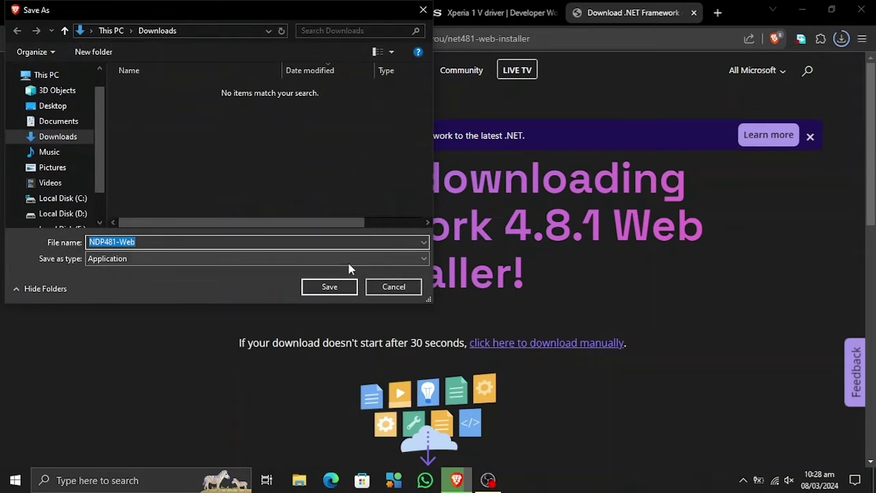
left_click(330, 288)
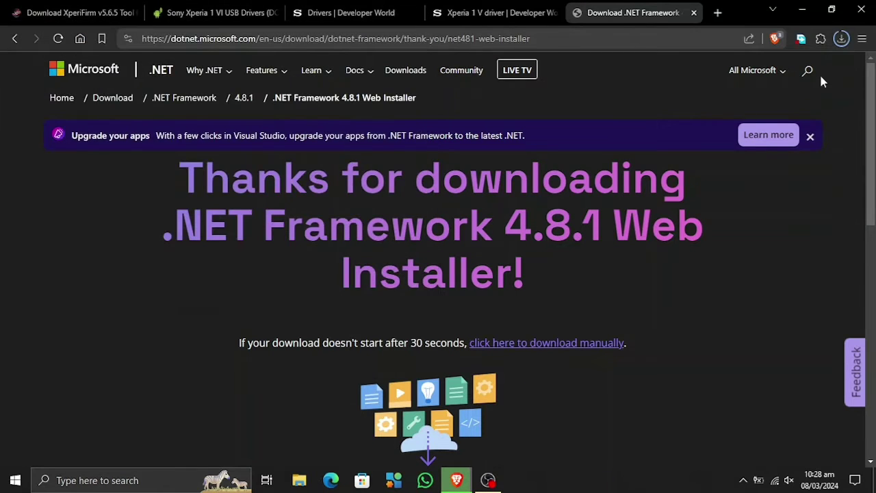
left_click(840, 40)
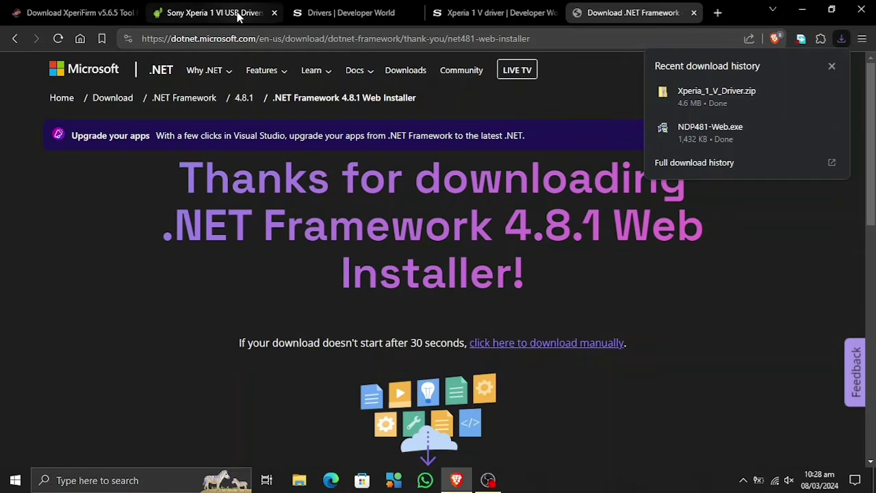
- Return to the XperiFirm v5.6.5 page, start the tool's download and save the zip file in Downloads
left_click(219, 13)
left_click(225, 192)
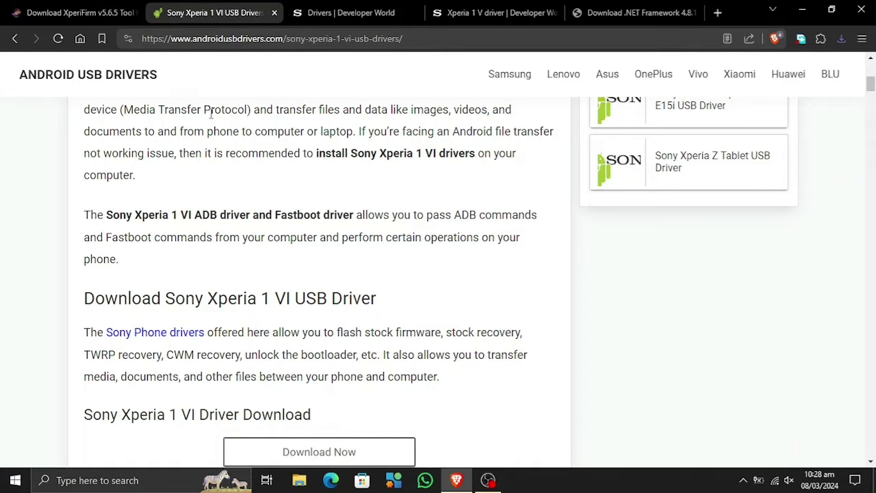
left_click(93, 12)
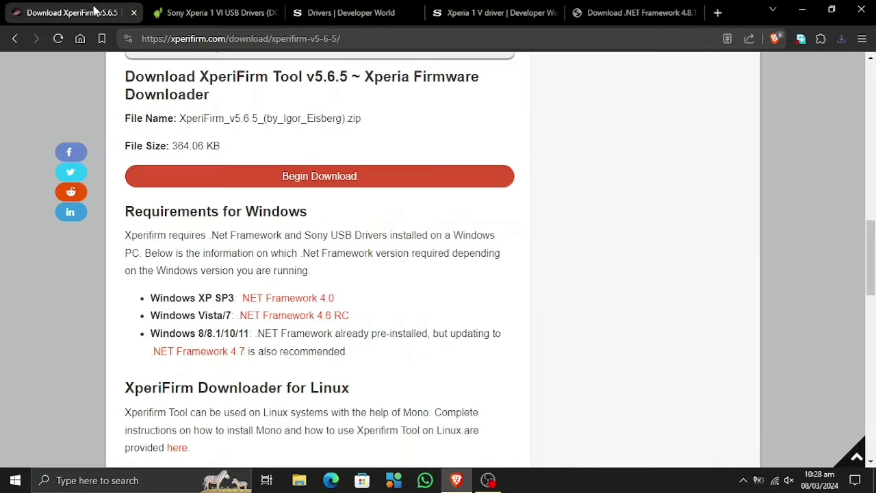
left_click(285, 178)
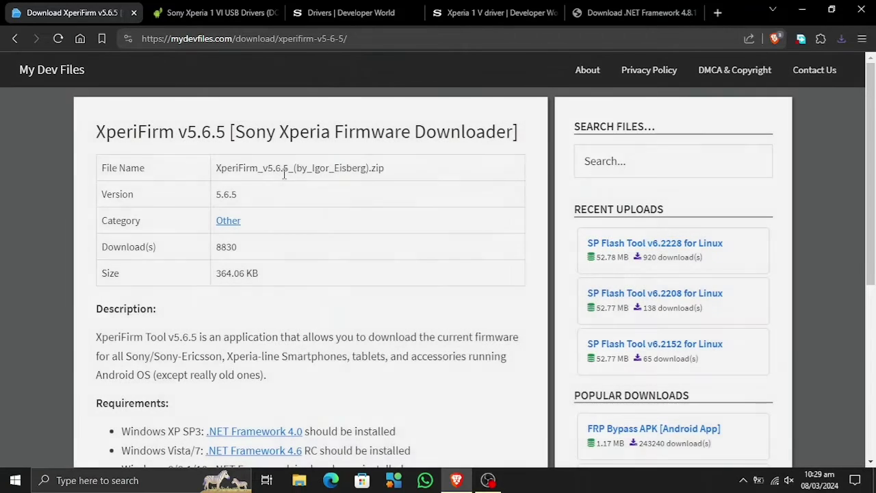
scroll(288, 314, "down", 3)
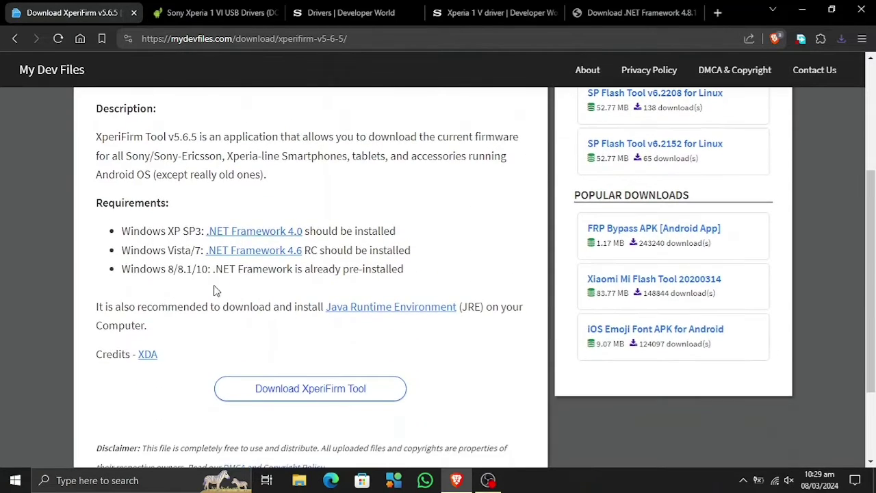
scroll(279, 292, "down", 1)
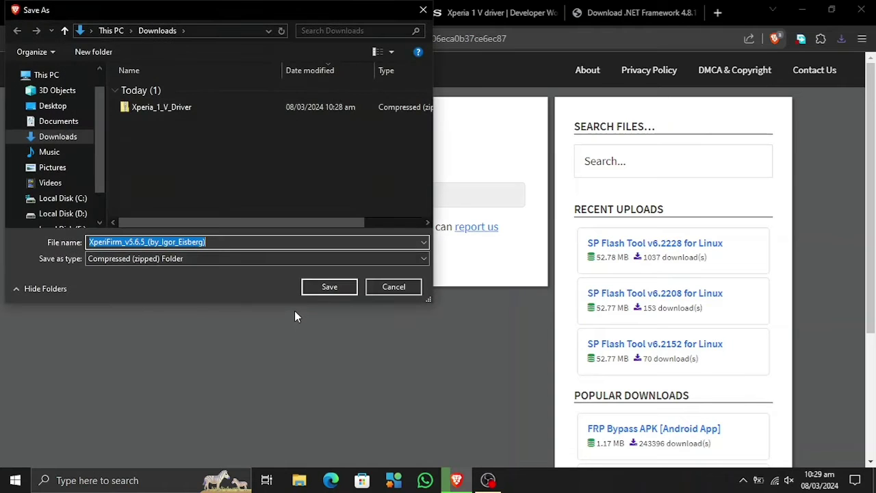
left_click(321, 284)
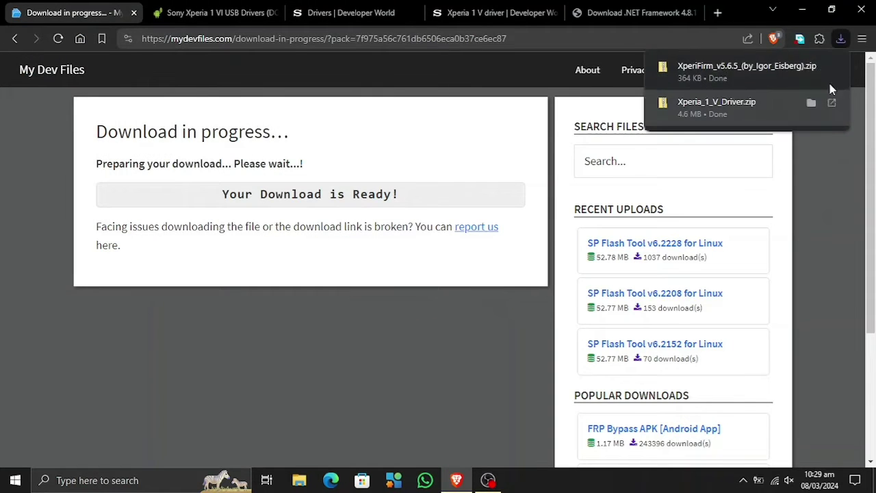
- Show the downloaded XperiFirm zip in its folder and launch the NDP481-Web installer from there
left_click(809, 66)
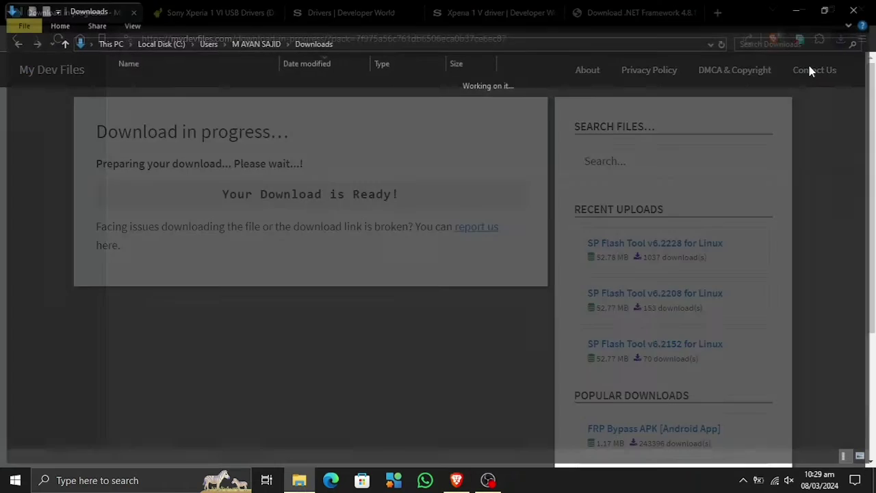
left_click(301, 194)
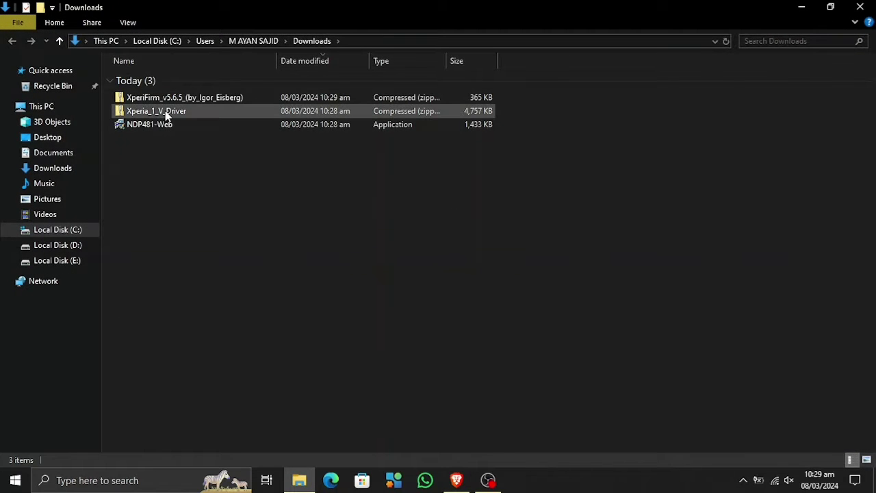
double_click(187, 126)
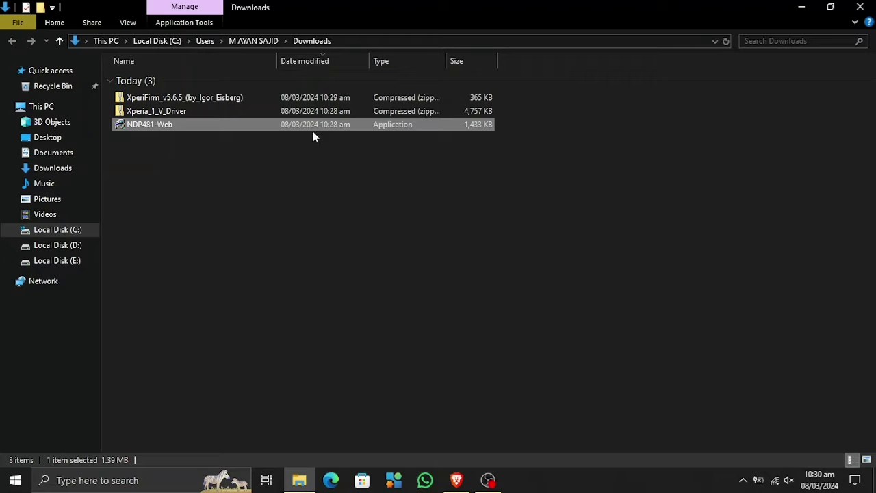
- Extract the Xperia_1_V_Driver zip with 7-Zip into a folder of the same name and open that folder
left_click(223, 121)
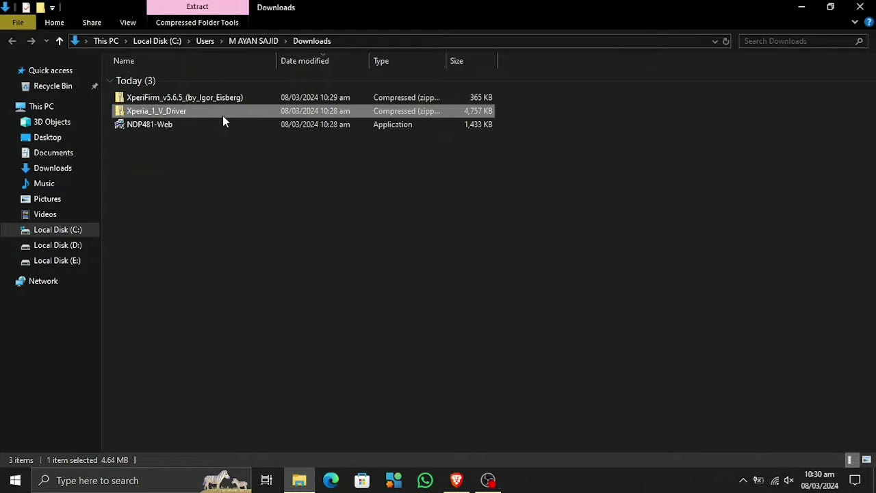
right_click(222, 117)
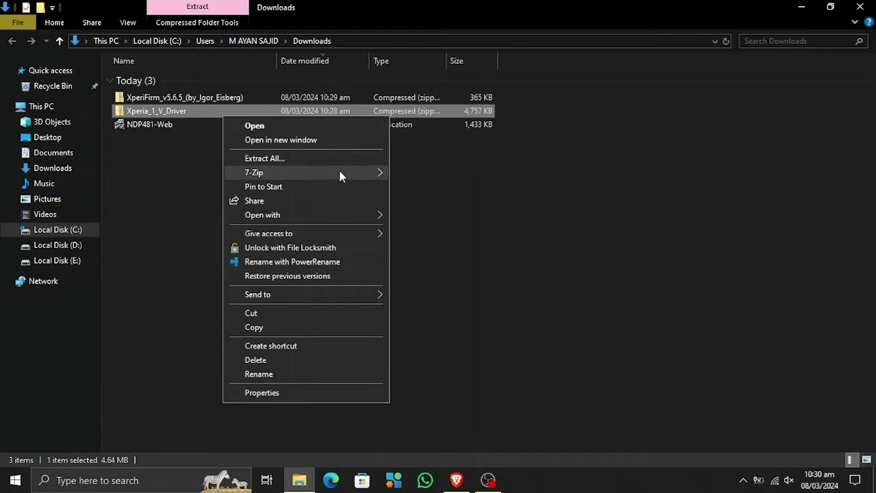
mouse_move(340, 173)
left_click(488, 232)
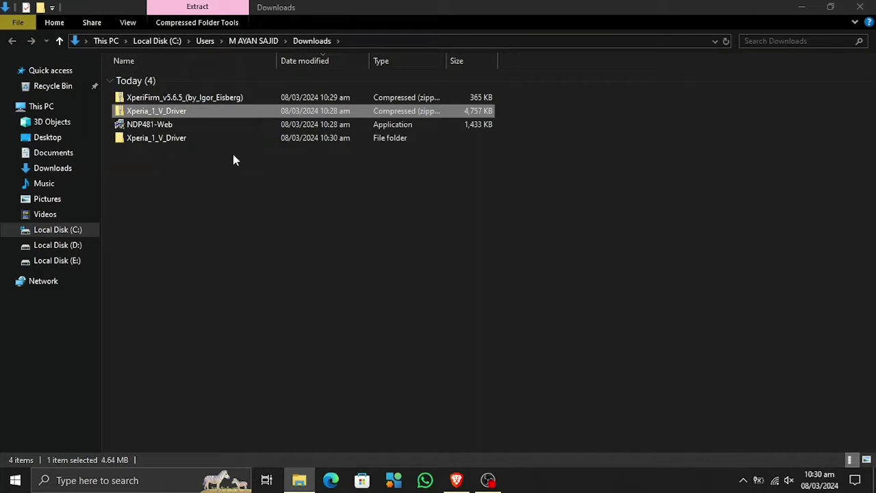
double_click(232, 141)
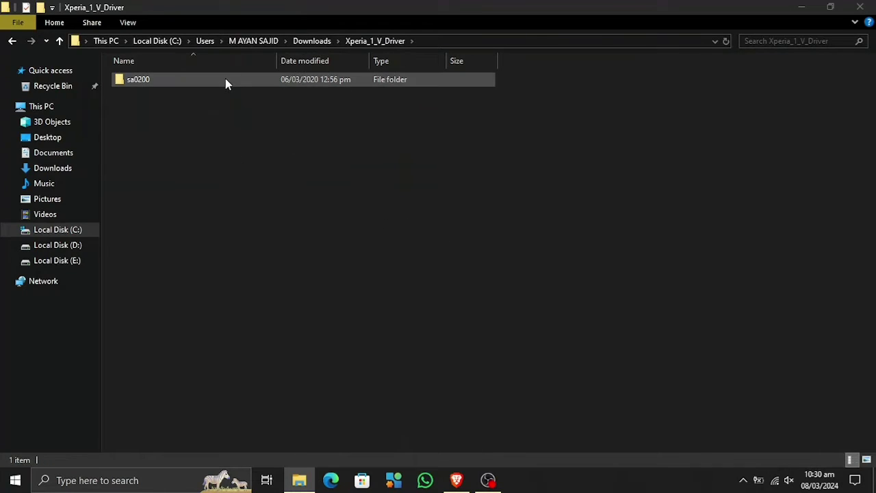
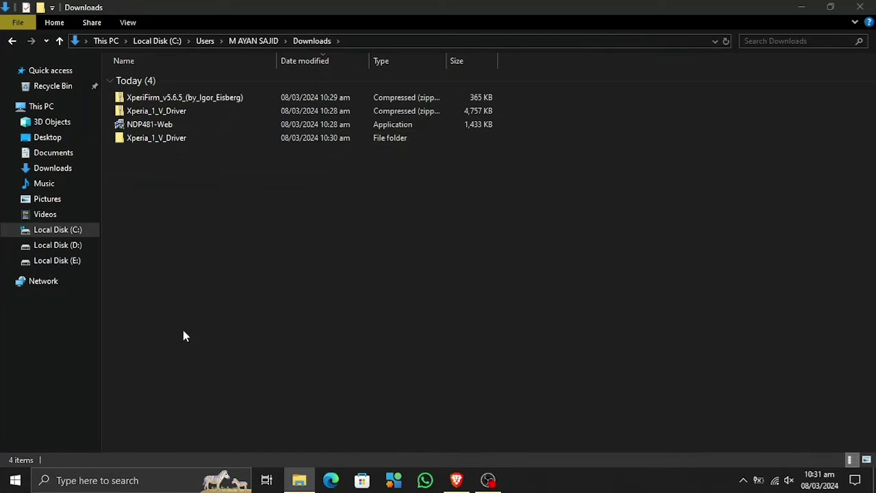
- Open Device Manager, start adding legacy hardware for this computer and proceed past the wizard's welcome page
right_click(16, 479)
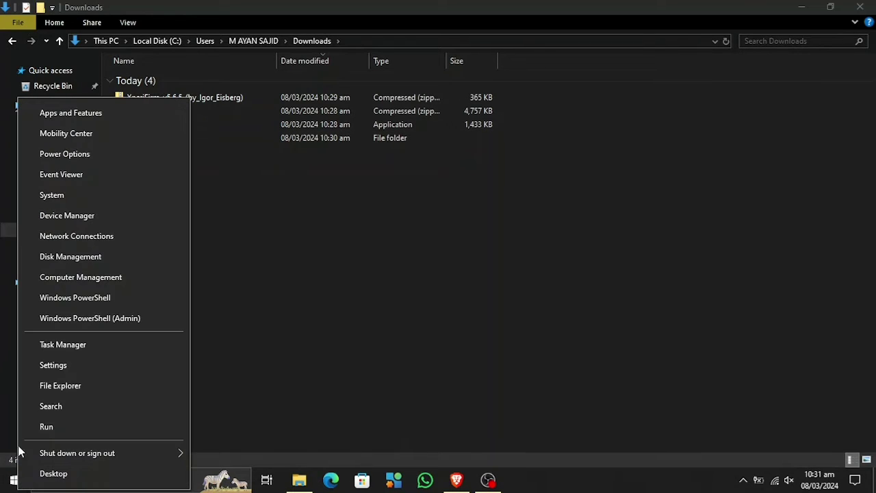
left_click(88, 213)
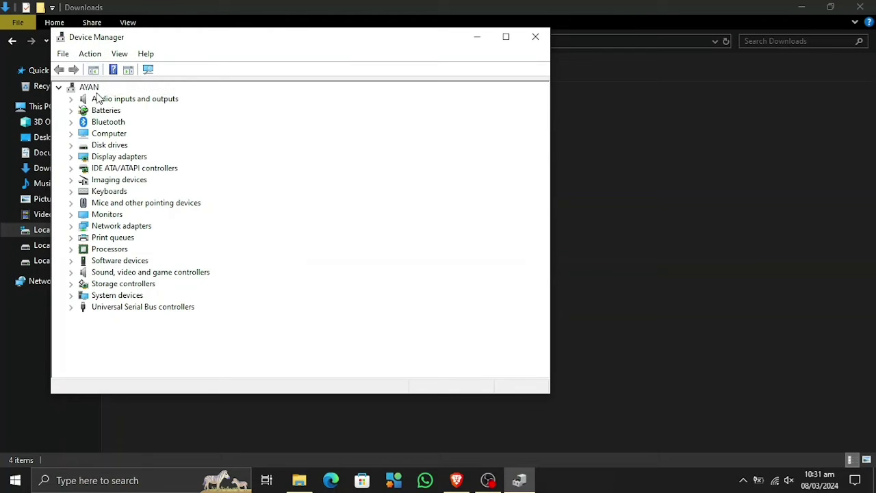
left_click(92, 92)
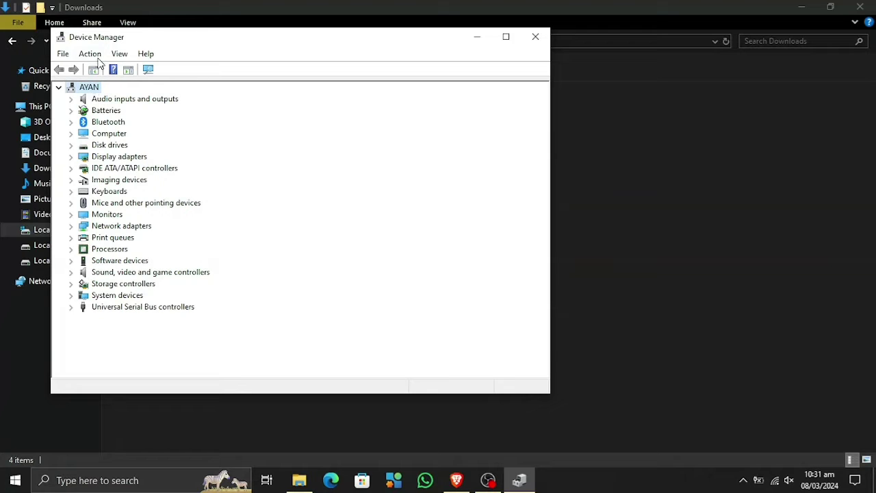
left_click(90, 55)
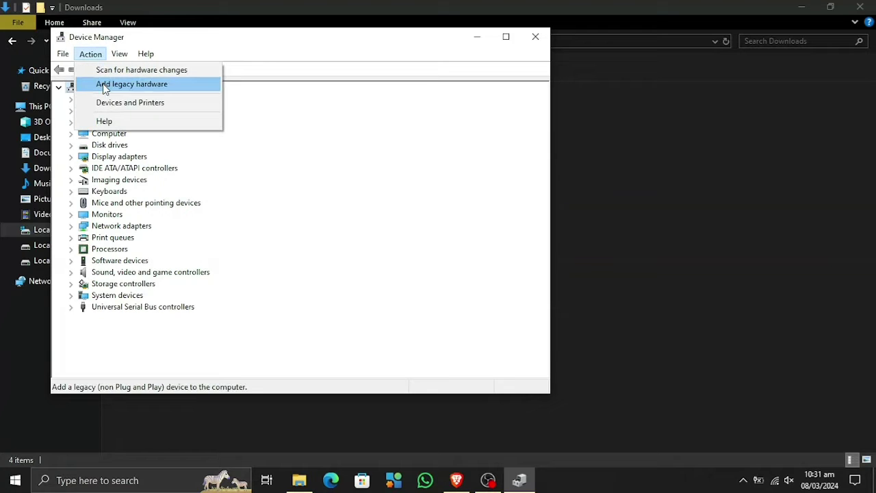
left_click(104, 84)
left_click(347, 351)
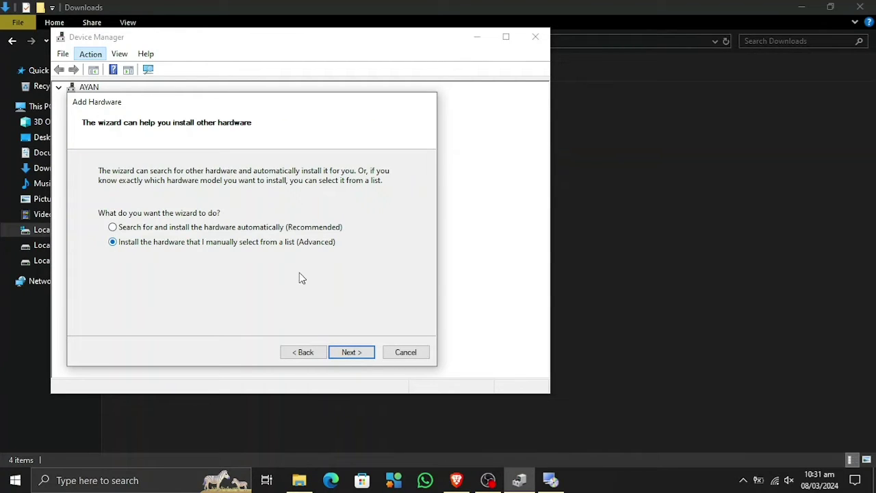
- Let the wizard search for and install hardware automatically, and continue to the list of hardware types
key("Up")
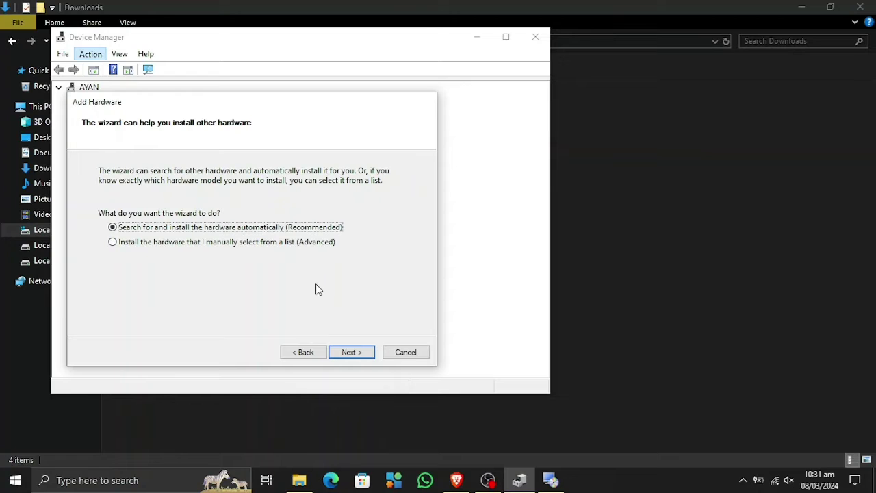
left_click(348, 354)
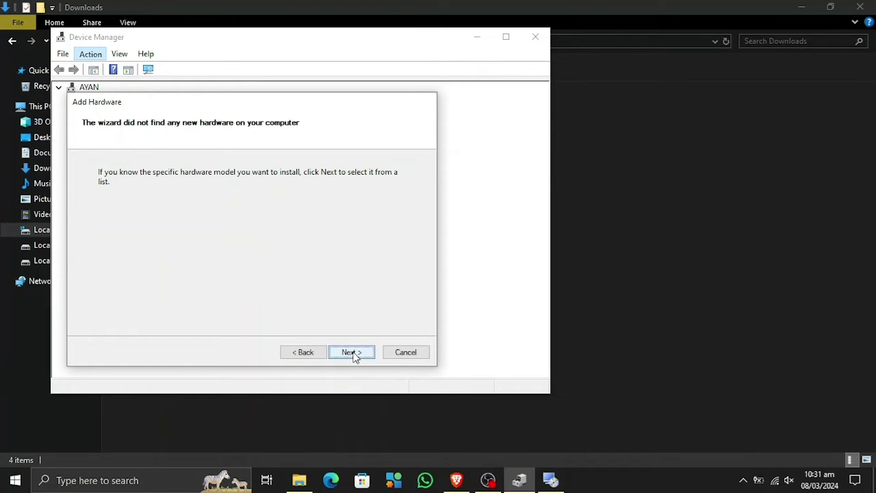
left_click(352, 354)
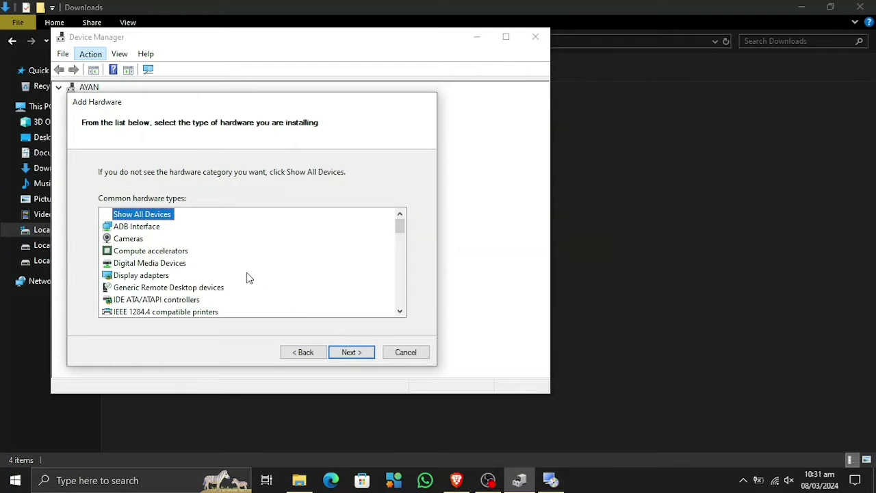
- Choose ADB Interface as the hardware type and continue to the device driver selection
left_click(119, 228)
scroll(266, 297, "down", 10)
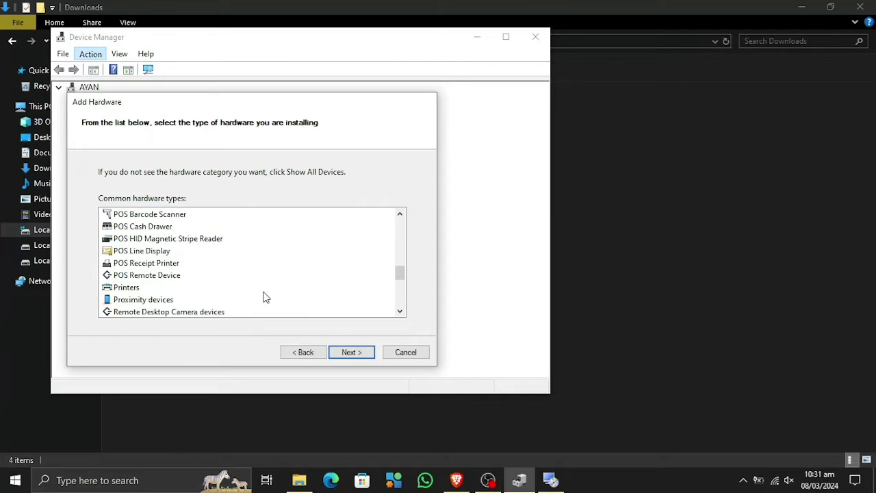
scroll(267, 297, "up", 10)
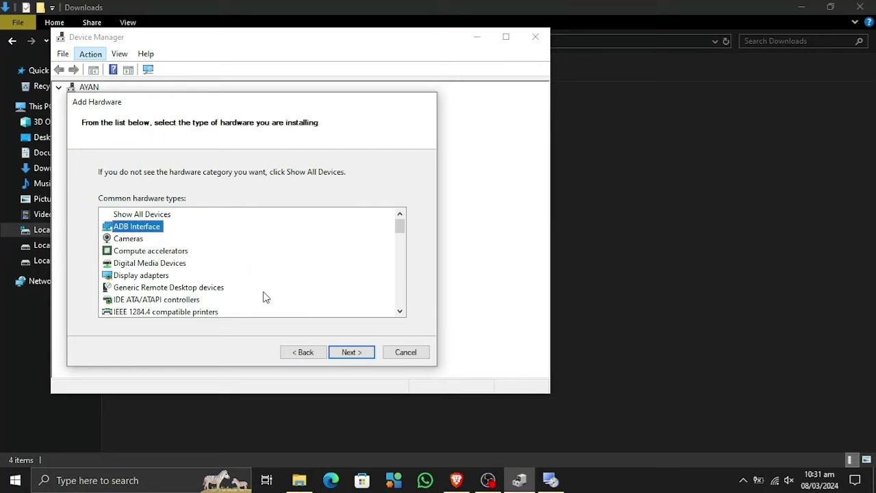
left_click(350, 351)
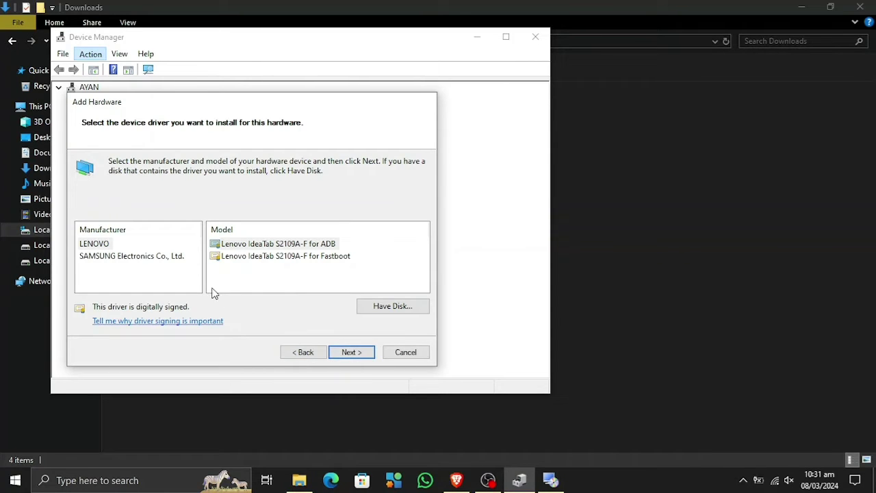
- Cancel the current Add Hardware wizard, restart adding legacy hardware, and continue with automatic search to the list of hardware types
left_click(406, 356)
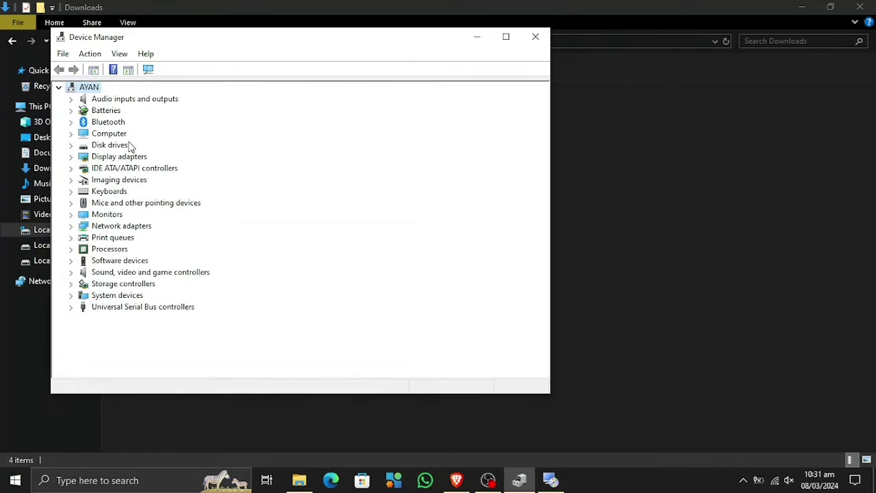
left_click(97, 55)
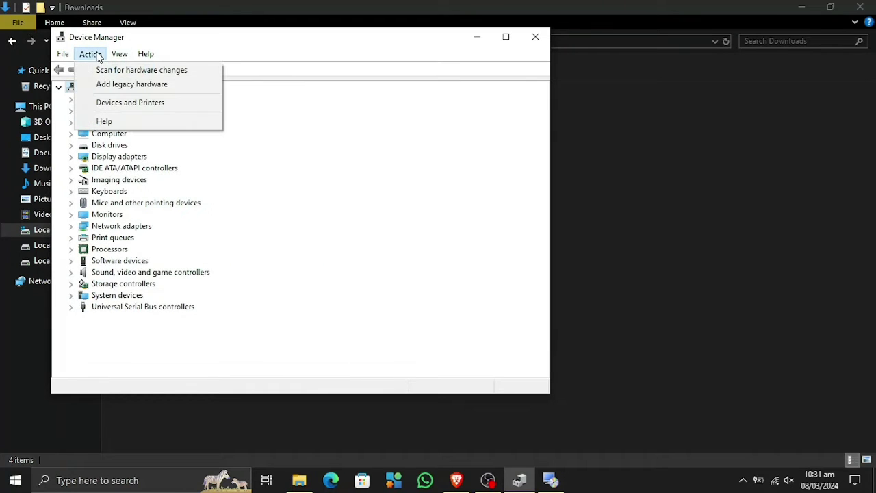
left_click(99, 84)
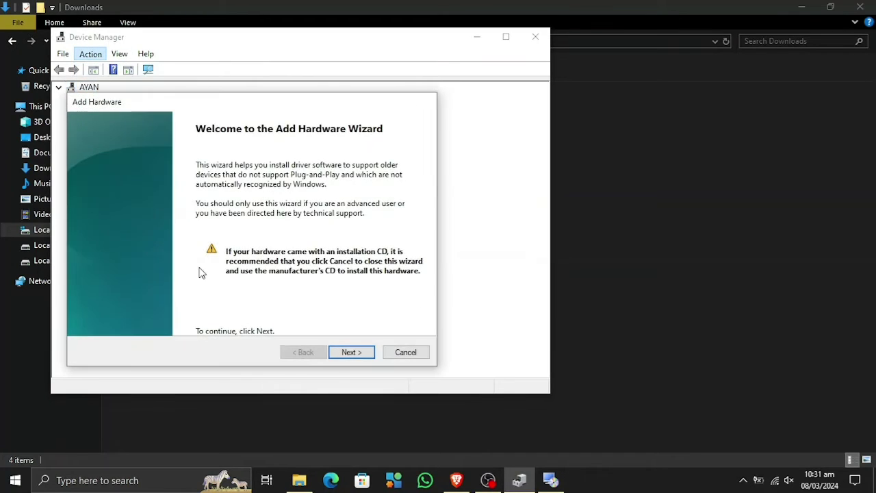
left_click(349, 356)
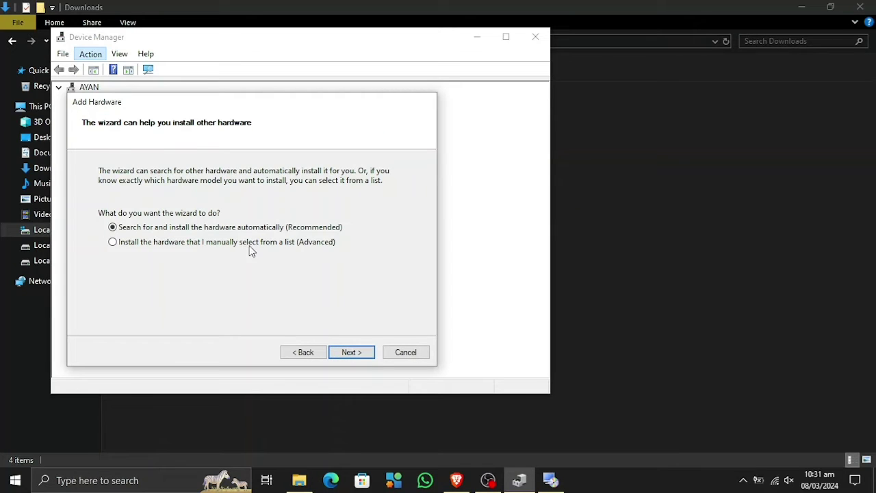
left_click(365, 360)
- Choose ADB Interface as the hardware type and open the file browser for installing its driver from disk
left_click(142, 228)
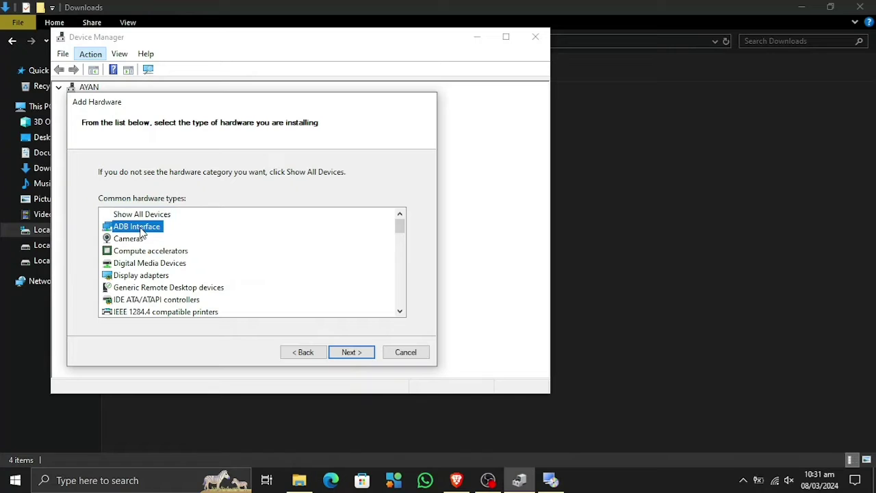
left_click(362, 352)
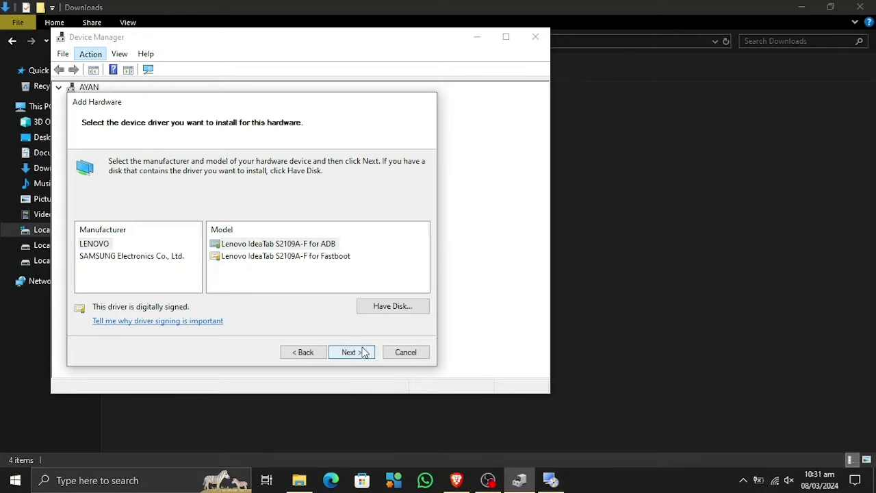
left_click(370, 306)
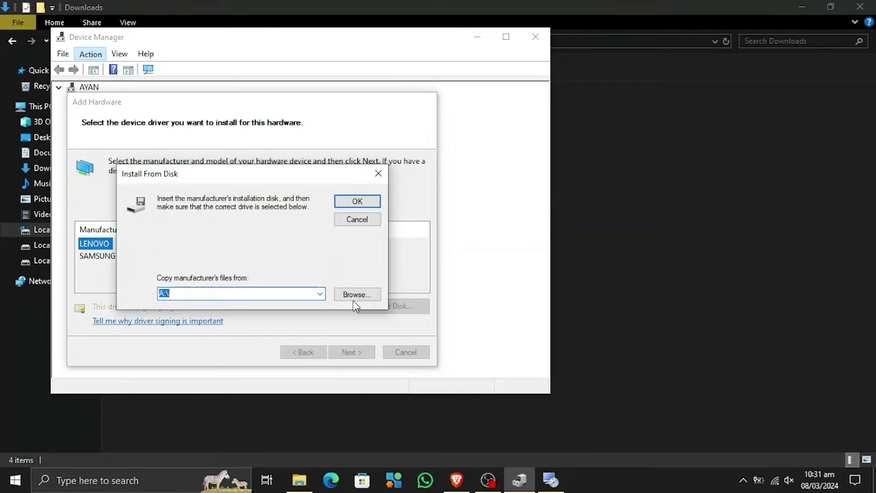
left_click(355, 294)
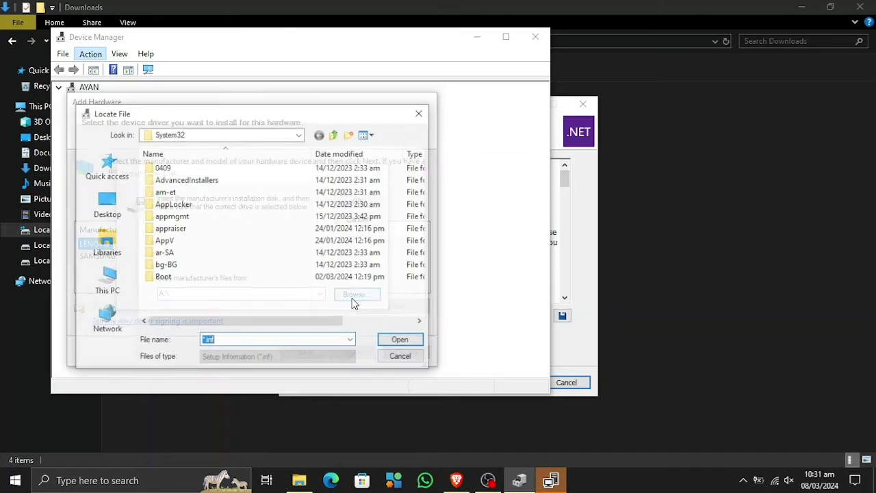
- Try to load sa0200adb.inf from the sa0200 folder inside Downloads\Xperia_1_V_Driver as the ADB Interface driver
left_click(107, 289)
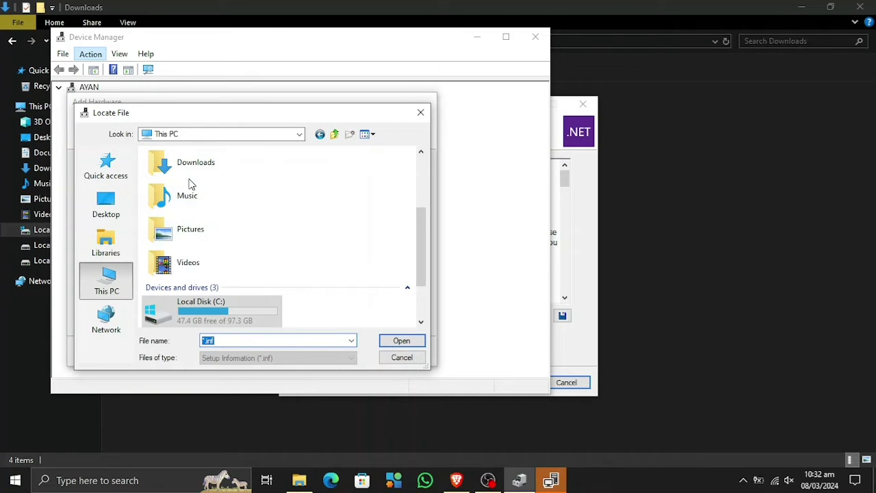
left_click(191, 179)
double_click(191, 180)
double_click(191, 185)
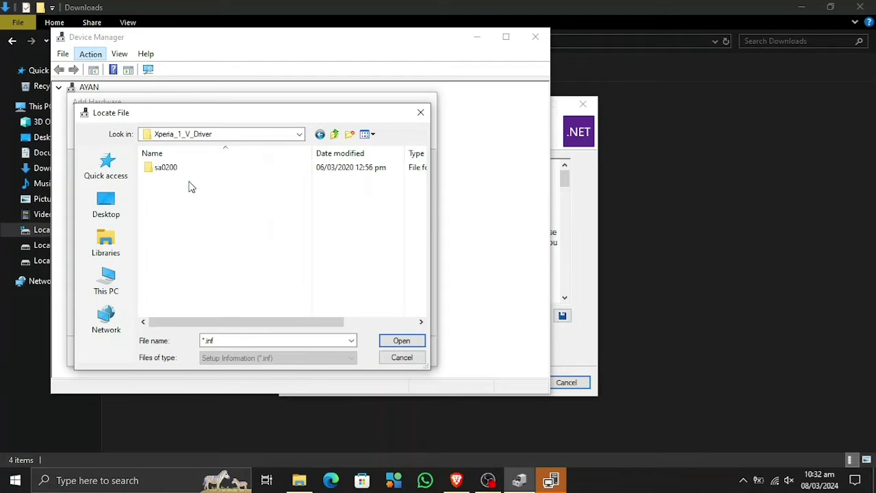
double_click(189, 168)
left_click(191, 192)
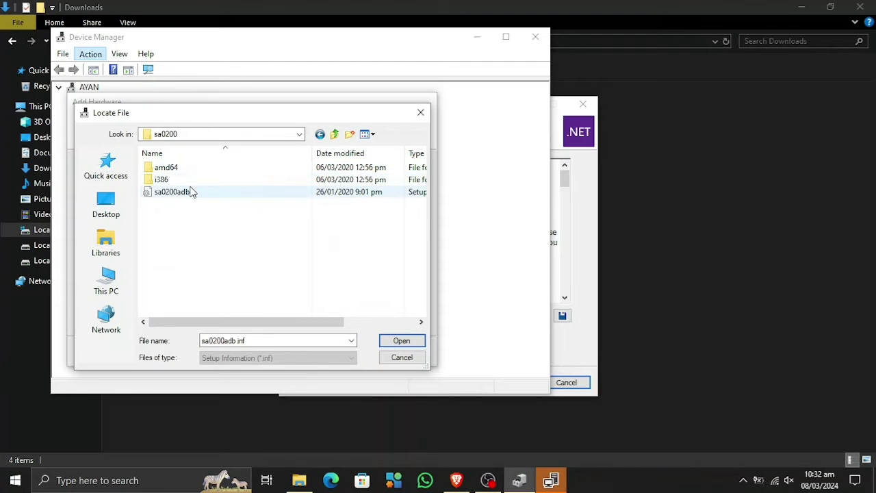
left_click(386, 341)
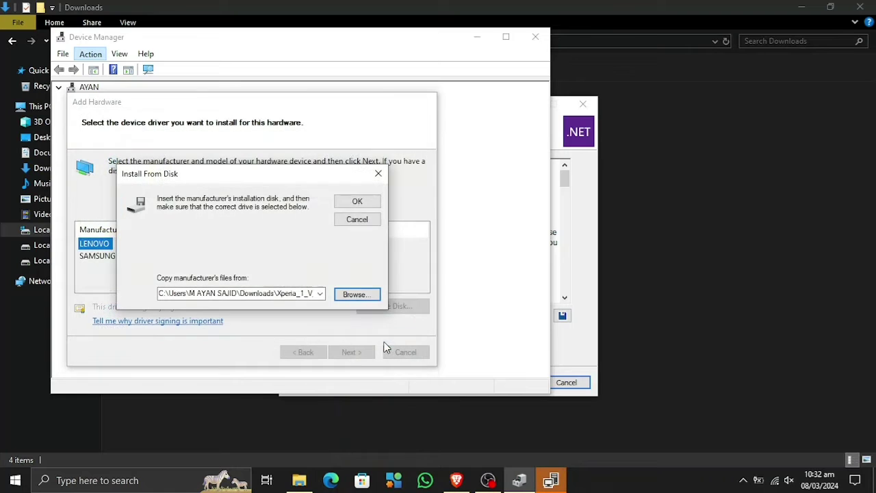
left_click(366, 204)
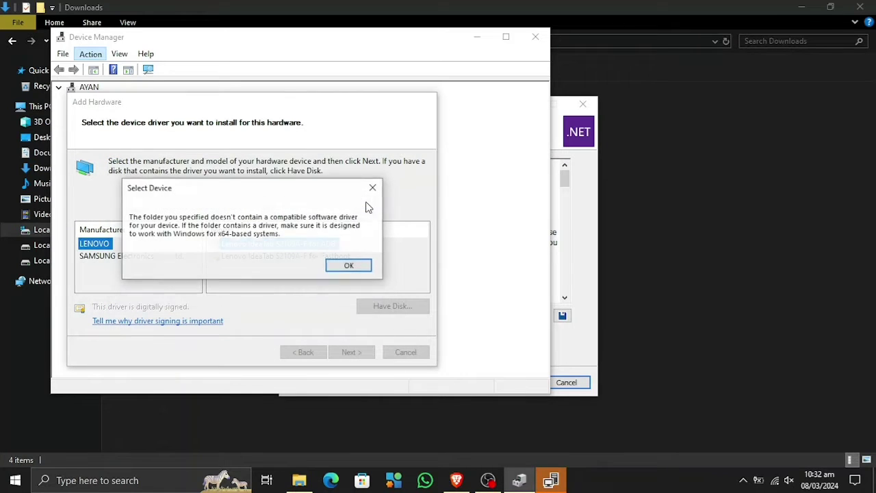
left_click(351, 265)
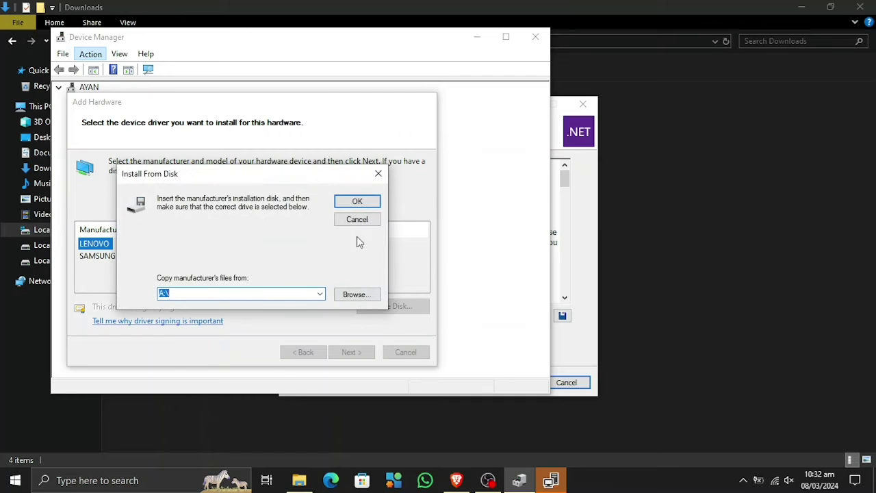
left_click(372, 224)
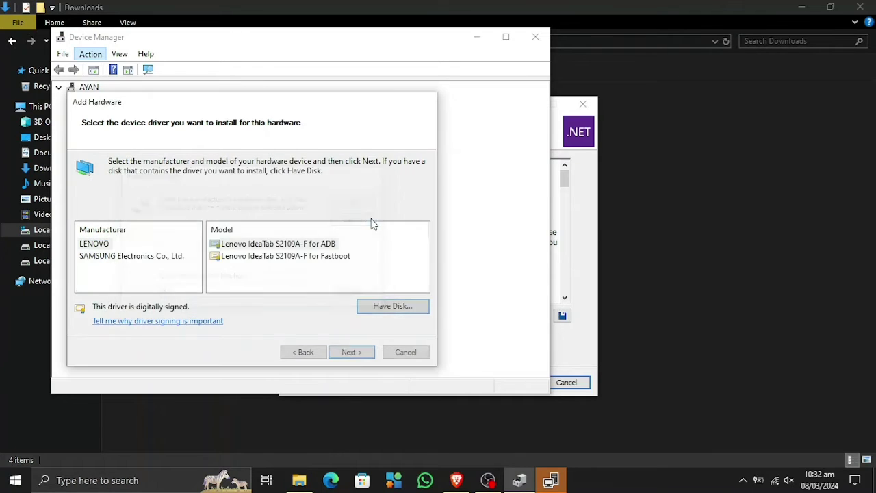
- Go back and choose Show All Devices as the hardware type, then browse for a driver file to install from disk
left_click(306, 352)
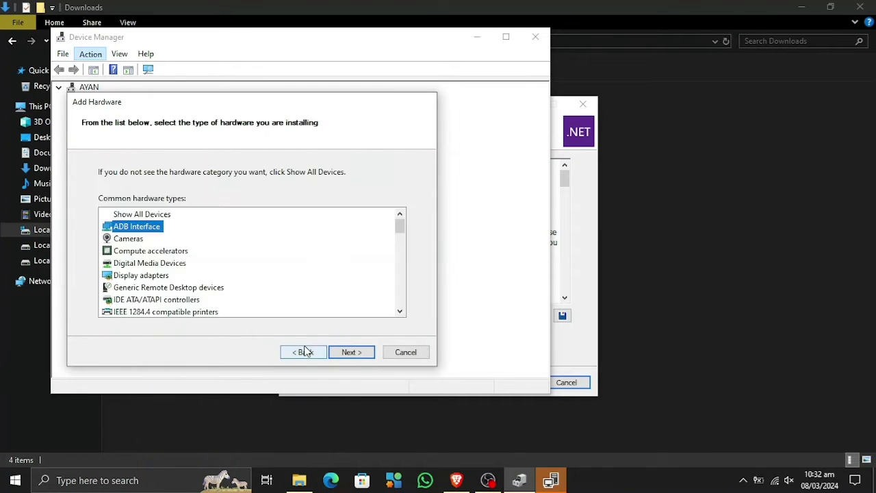
left_click(158, 216)
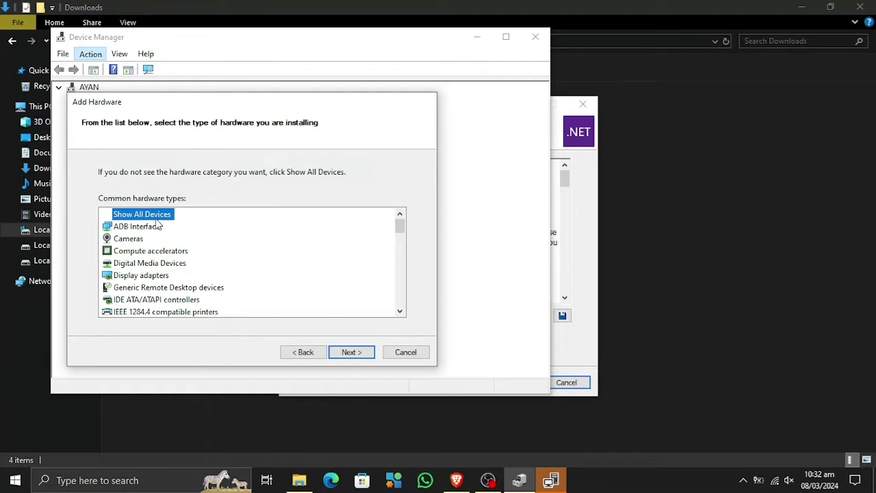
left_click(352, 352)
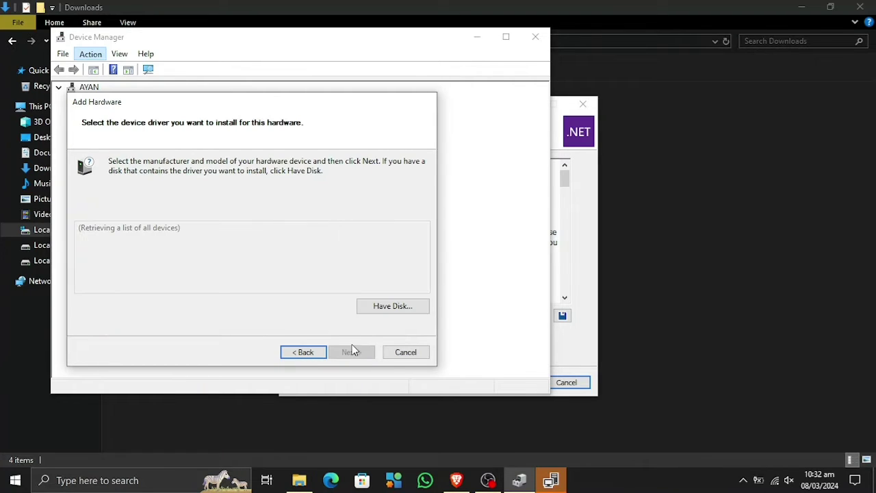
left_click(383, 308)
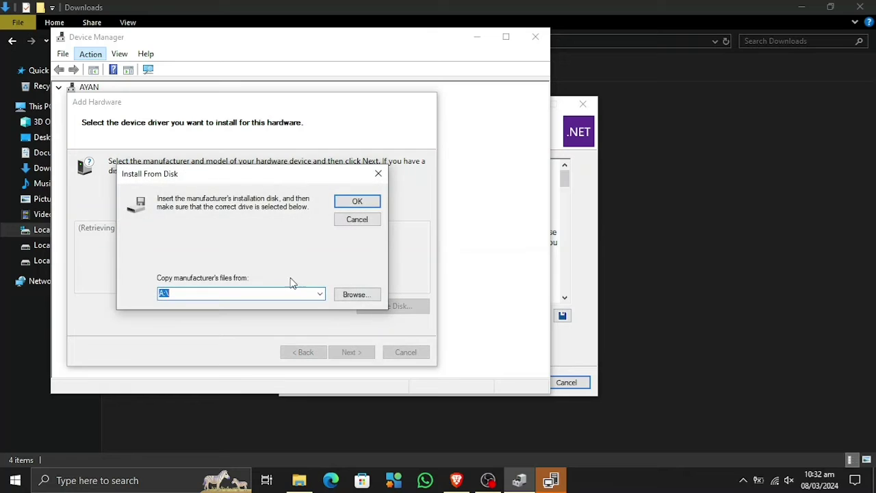
left_click(357, 296)
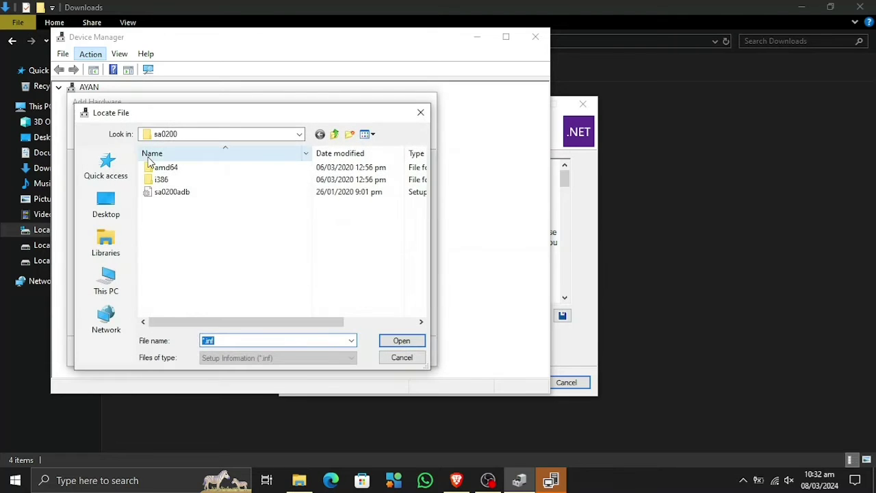
- Check the i386 and amd64 subfolders of sa0200 for a driver setup file and return to sa0200
double_click(178, 181)
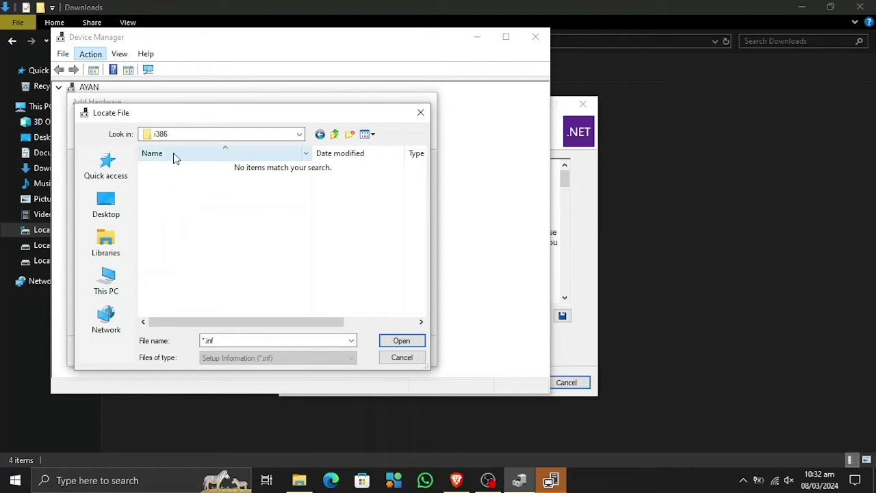
left_click(215, 136)
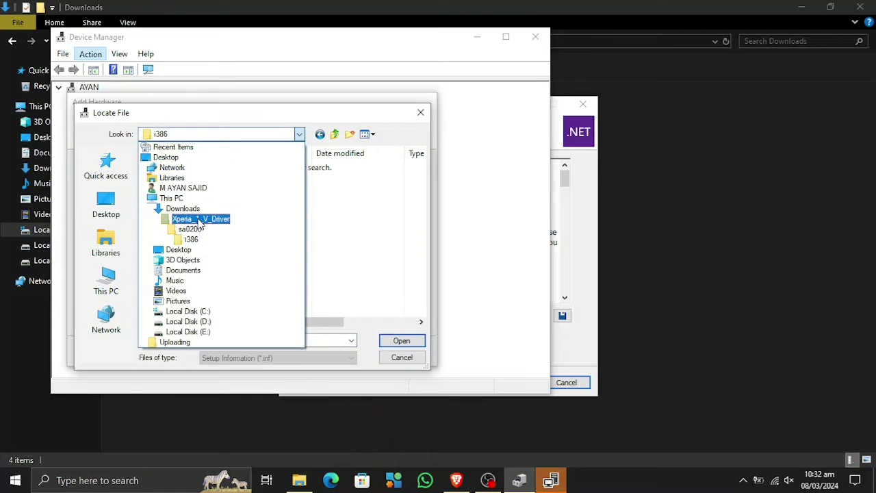
left_click(194, 241)
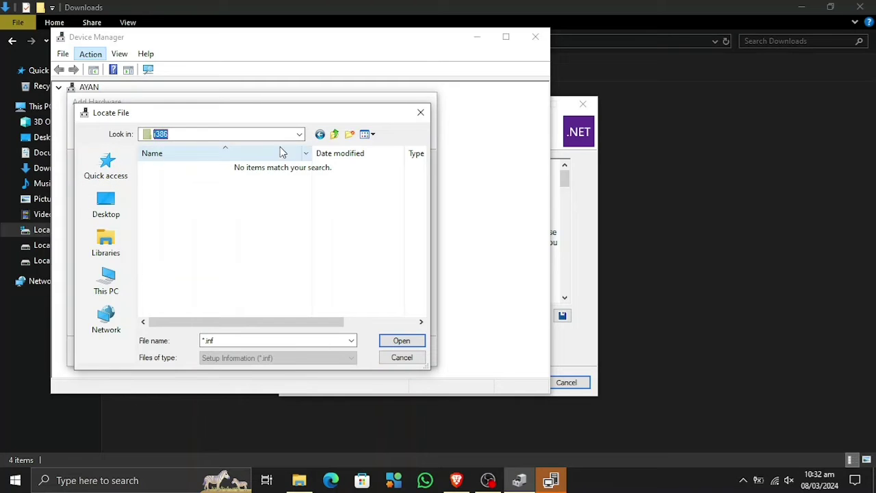
left_click(320, 134)
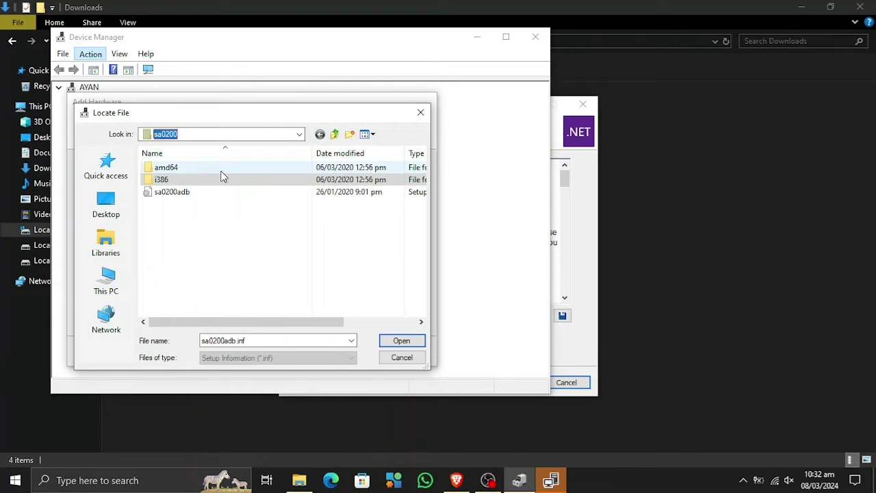
double_click(221, 176)
left_click(320, 135)
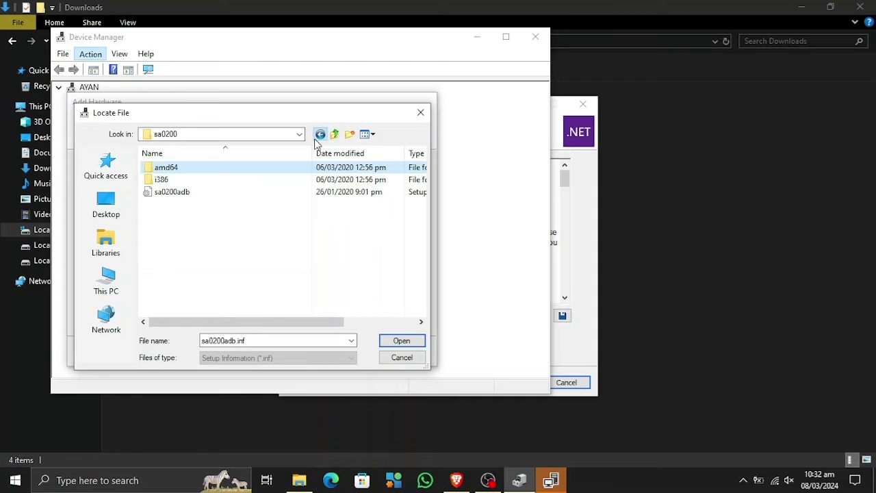
- Load sa0200adb.inf, install the Sony sa0200 ADB Interface Driver, and finish the Add Hardware wizard
double_click(279, 196)
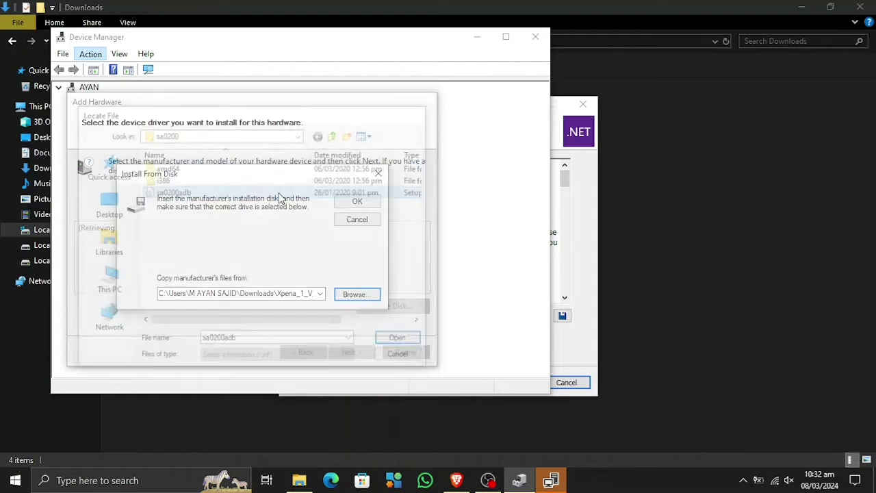
left_click(351, 204)
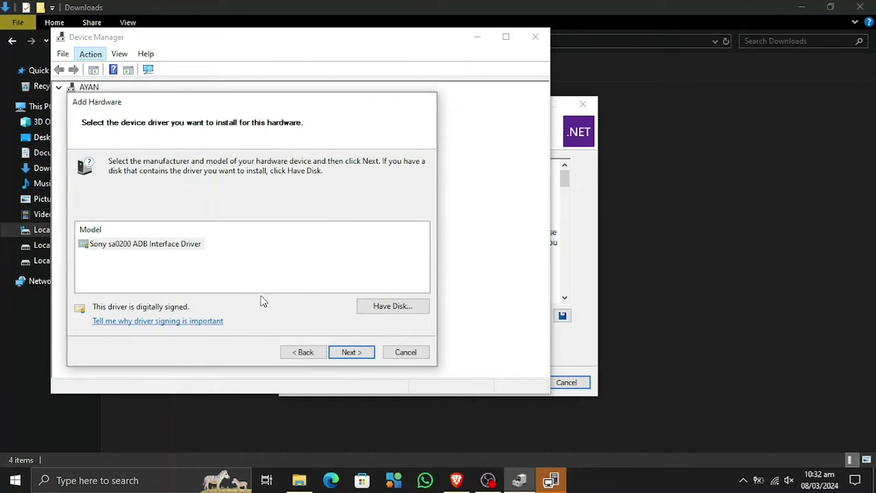
left_click(349, 357)
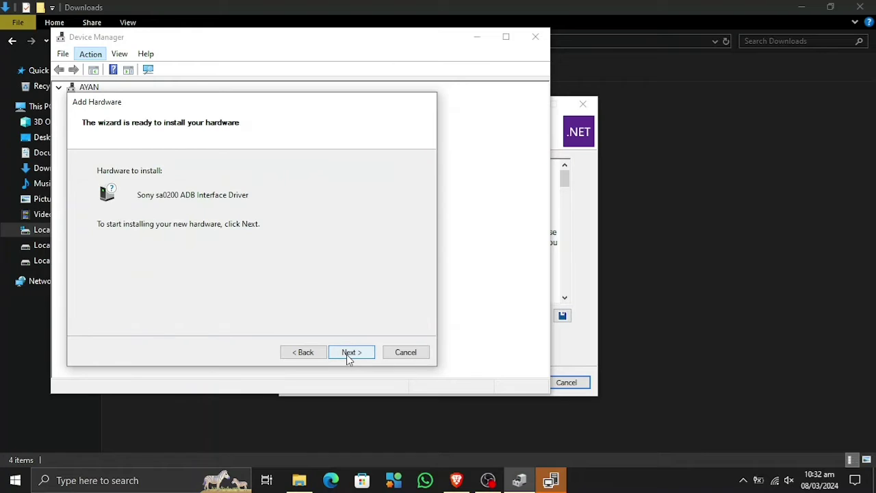
left_click(354, 358)
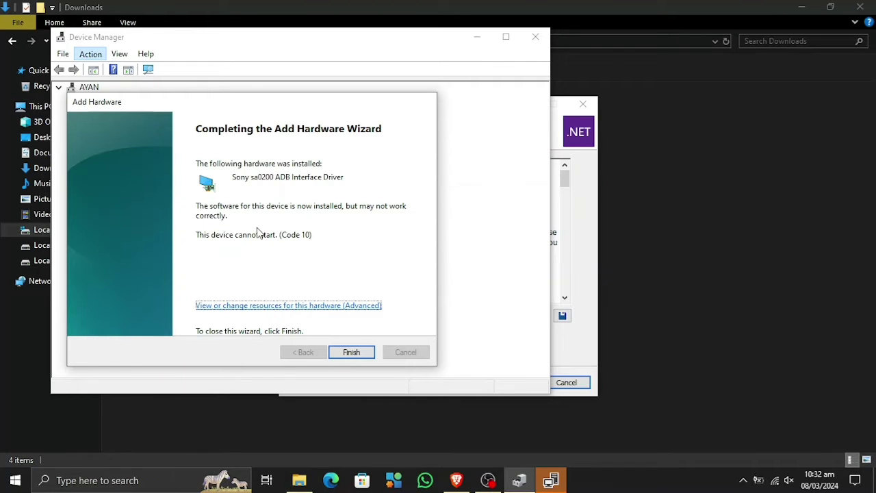
left_click(347, 351)
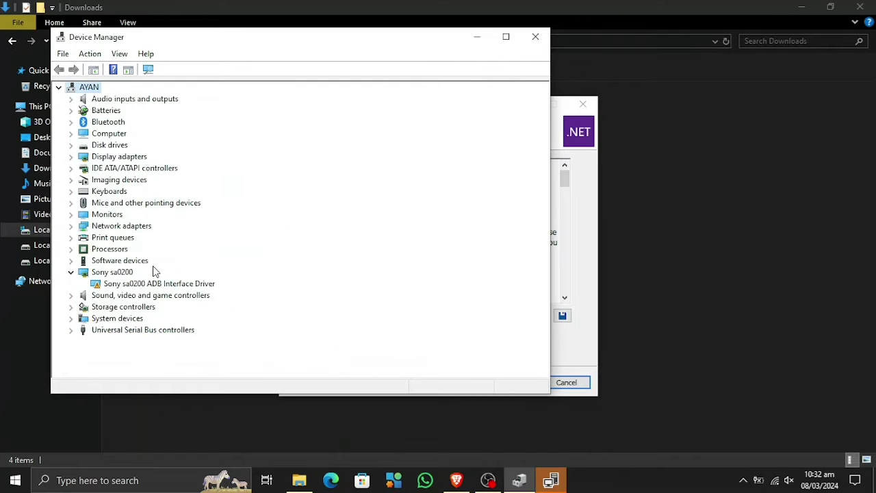
- Uninstall the Sony sa0200 ADB Interface Driver device without deleting its driver software, and close Device Manager
left_click(179, 284)
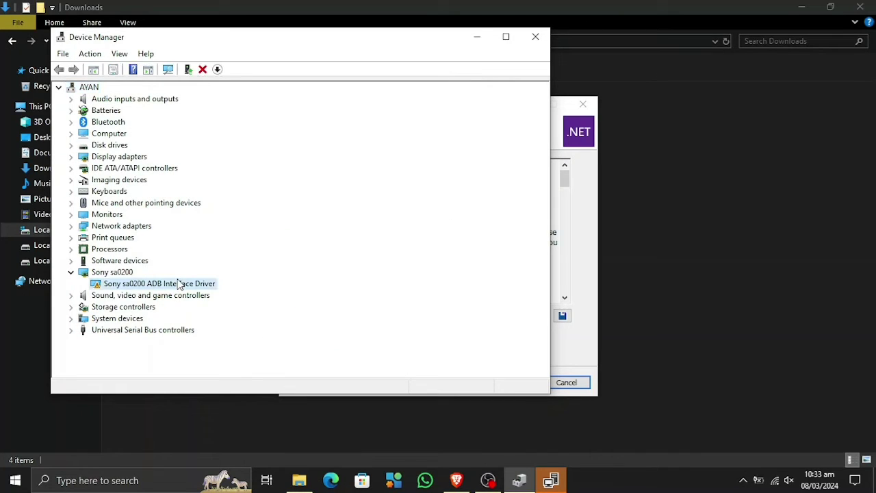
left_click(203, 71)
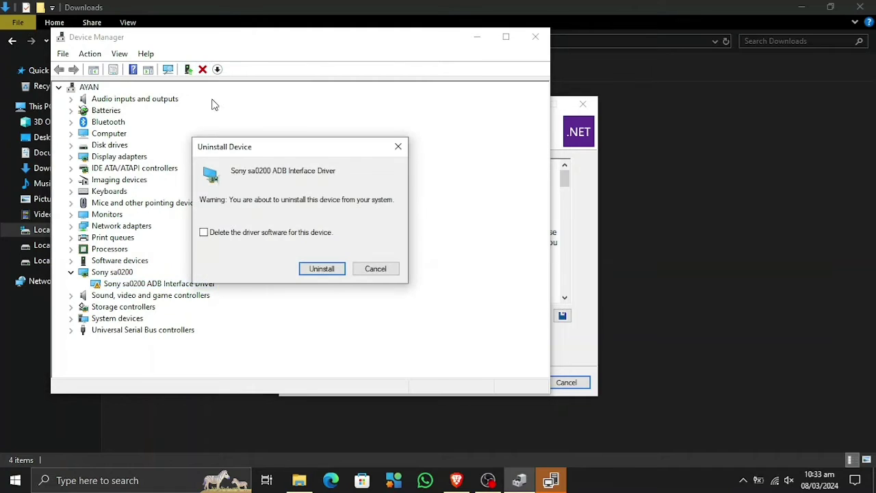
left_click(312, 267)
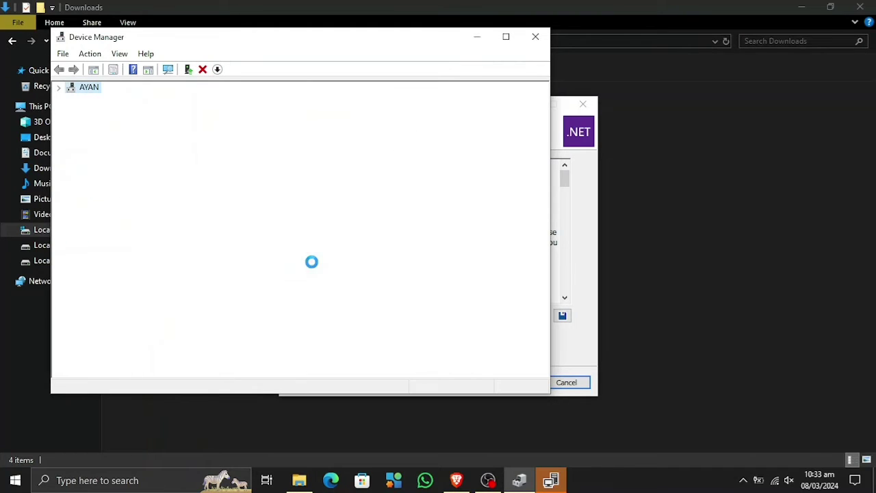
left_click(535, 37)
- Accept the .NET Framework 4.8.1 license terms, start the installation, and minimize the setup window
left_click(392, 319)
left_click(531, 385)
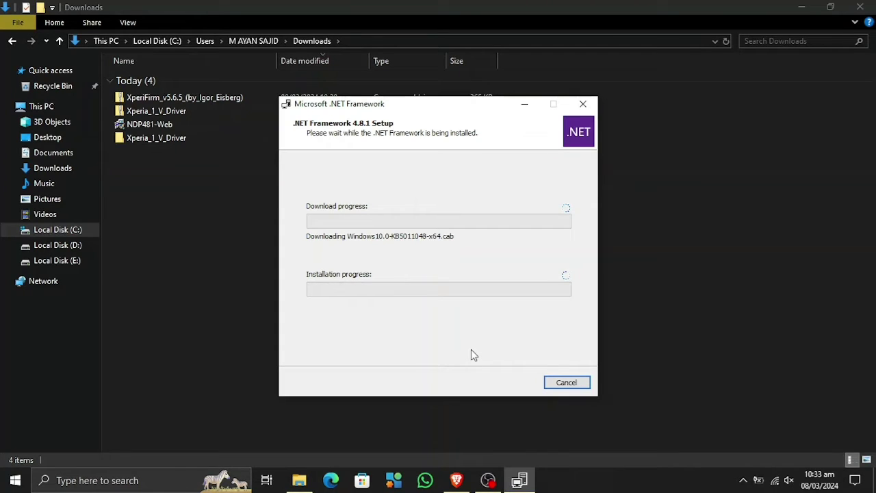
left_click(525, 106)
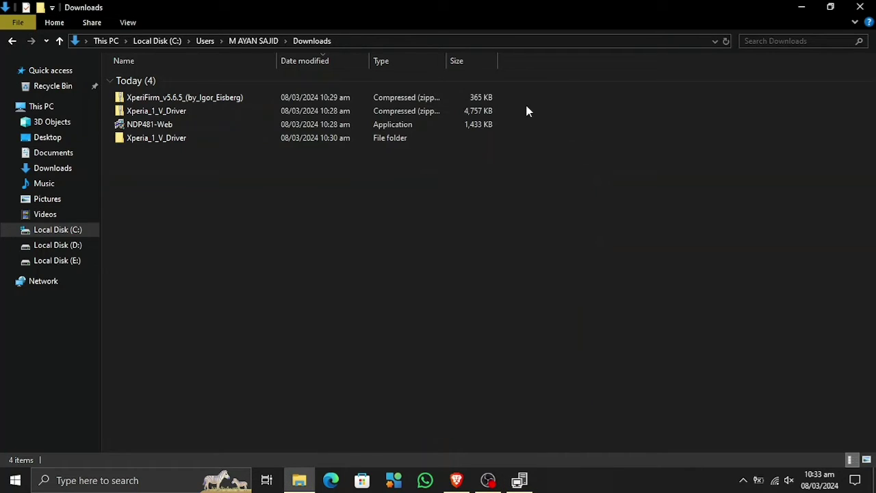
- Extract the XperiFirm_v5.6.5 archive into its own folder with 7-Zip, and decline letting the .NET Framework setup close programs
right_click(154, 100)
mouse_move(234, 159)
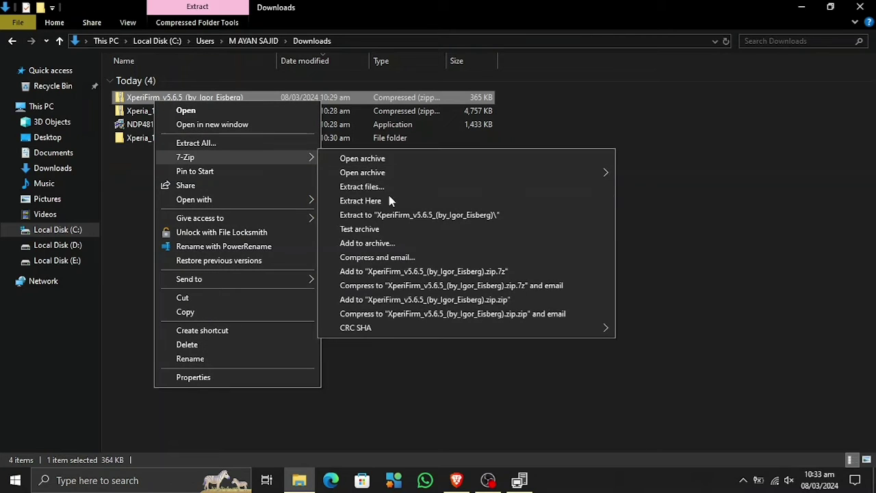
left_click(390, 215)
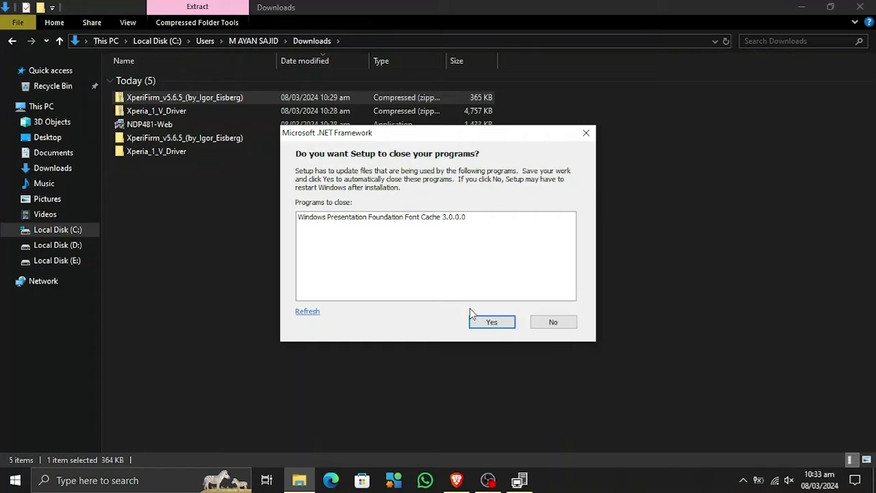
left_click(555, 324)
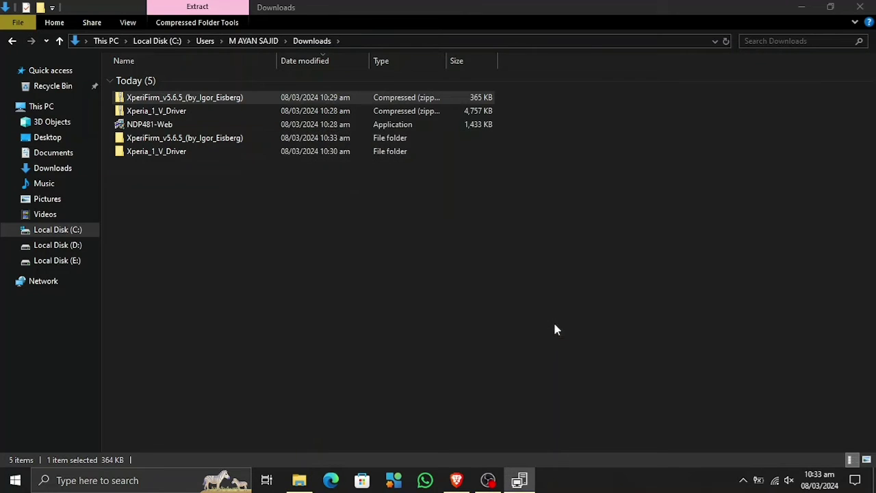
- Check the contents of the sa0200 folder inside Xperia_1_V_Driver and return to Downloads
double_click(195, 154)
double_click(189, 83)
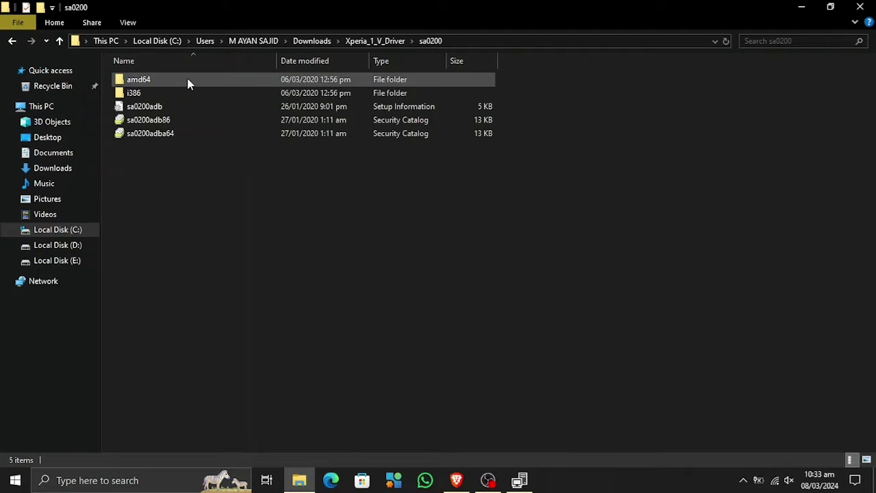
left_click(311, 40)
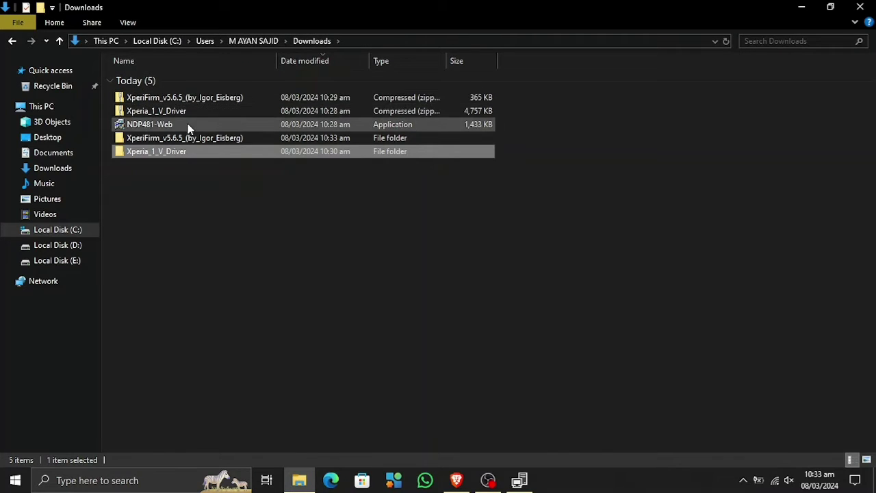
- Run XperiFirm-x64 from the extracted v5.6.5 folder, and accept the 5.7.0 update, saving it as XperiFirm in Downloads
double_click(192, 141)
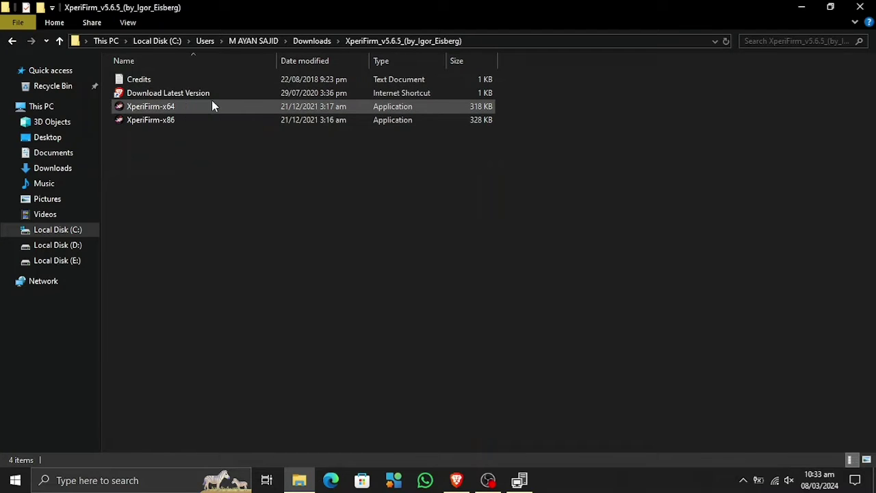
double_click(211, 104)
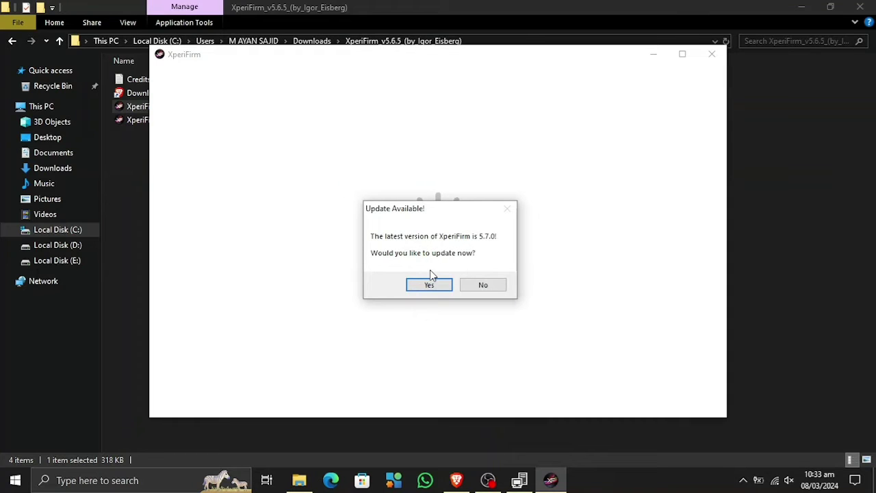
left_click(432, 285)
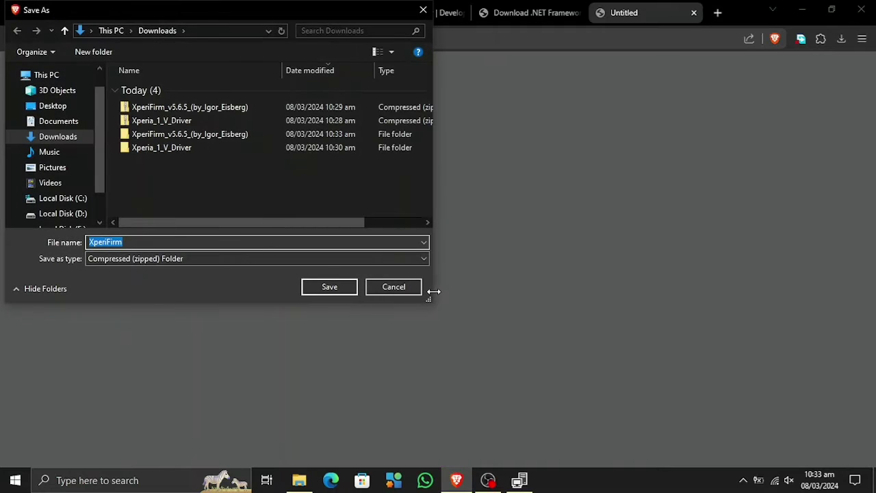
left_click(336, 287)
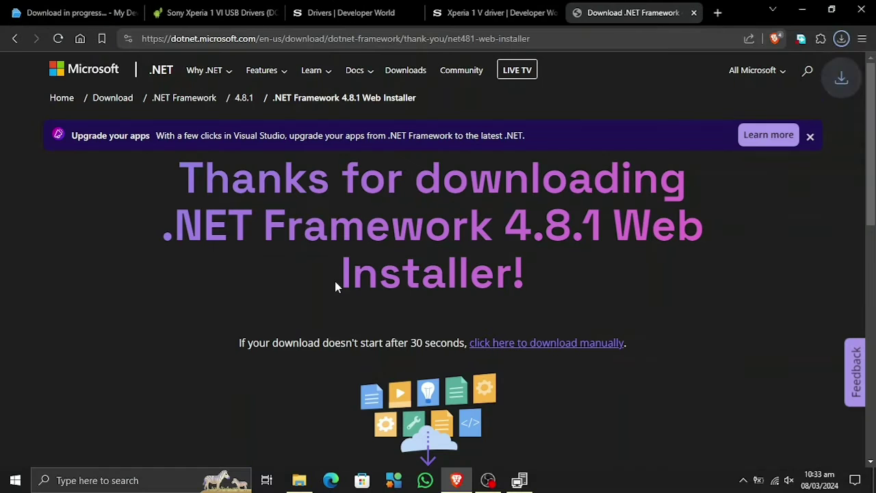
- Locate the downloaded XperiFirm archive in its folder and extract it into an XperiFirm folder with 7-Zip
left_click(839, 42)
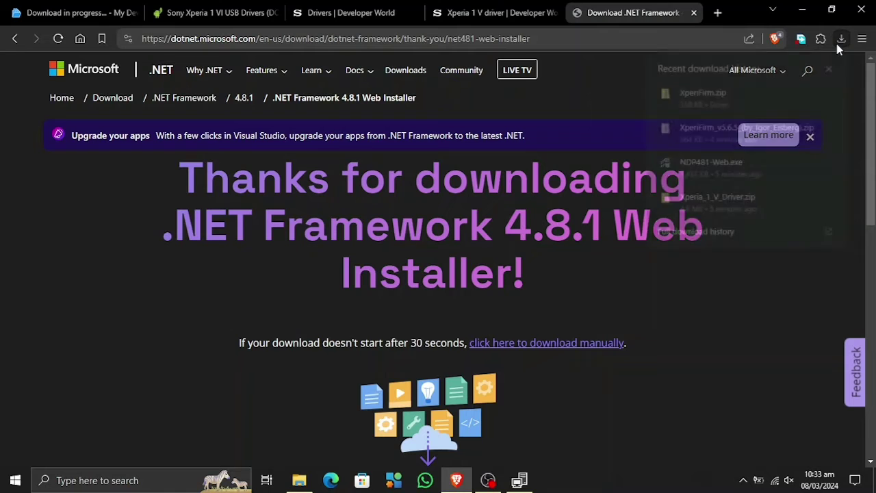
left_click(809, 93)
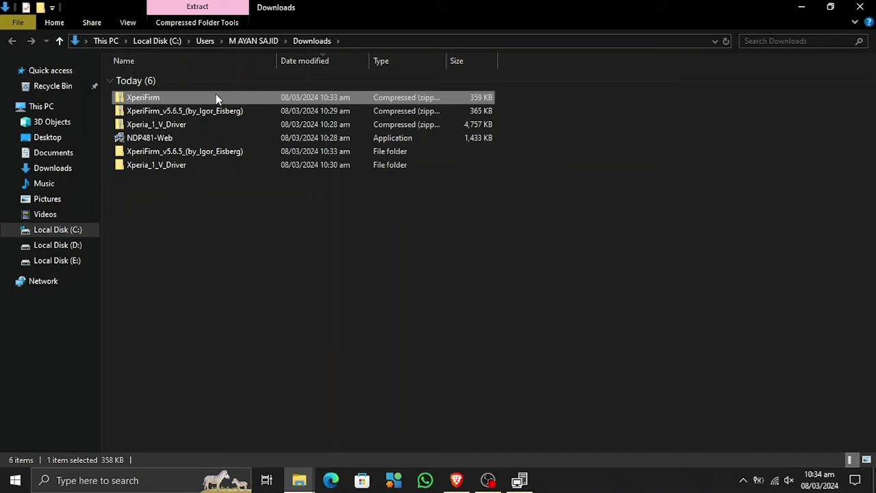
right_click(215, 96)
mouse_move(289, 151)
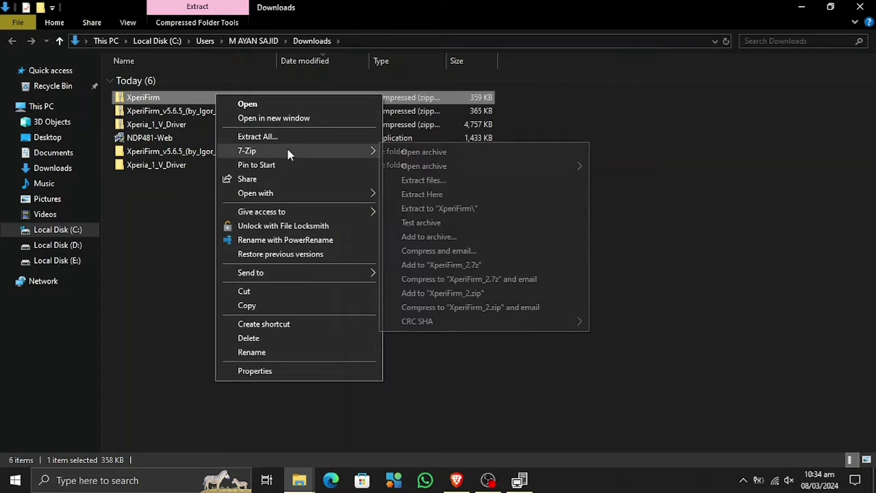
left_click(467, 207)
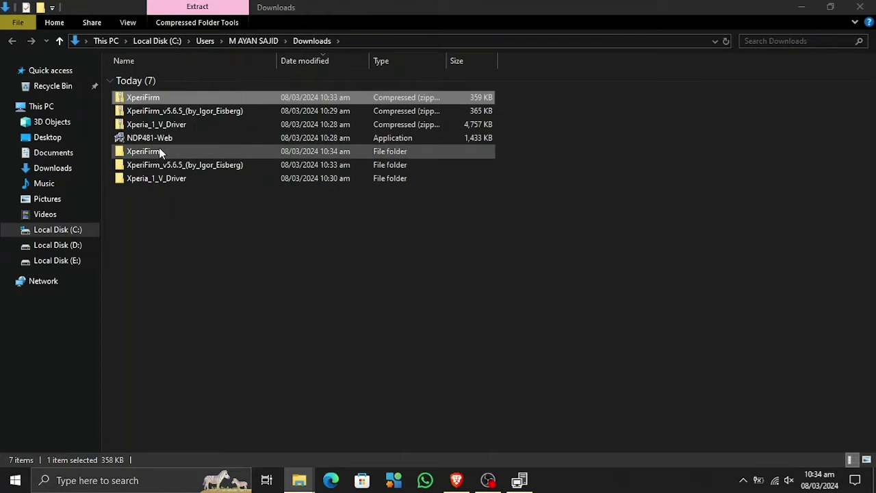
- Run XperiFirm-x64 from the newly extracted XperiFirm folder and maximize its window
double_click(156, 150)
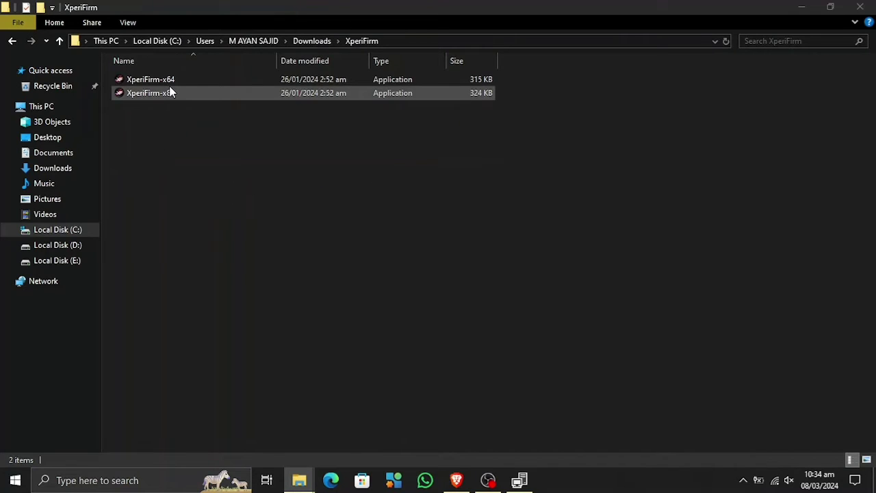
double_click(171, 80)
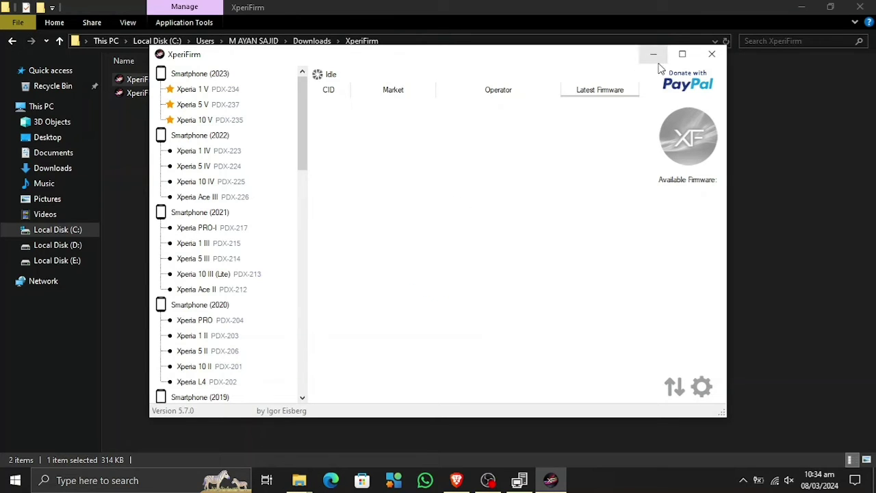
left_click(681, 60)
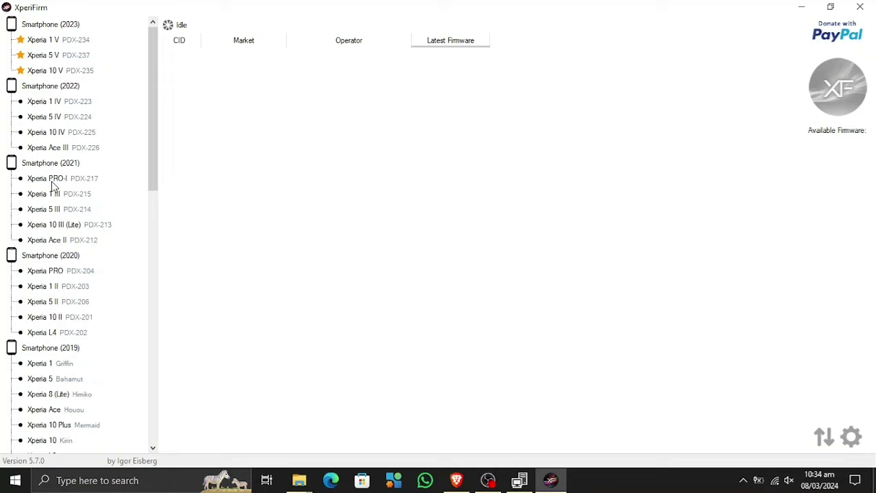
- Browse the full device list, and view the firmware for the Xperia 1 V models XQ-DQ44 and XQ-DQ54
scroll(53, 195, "down", 5)
scroll(54, 195, "down", 7)
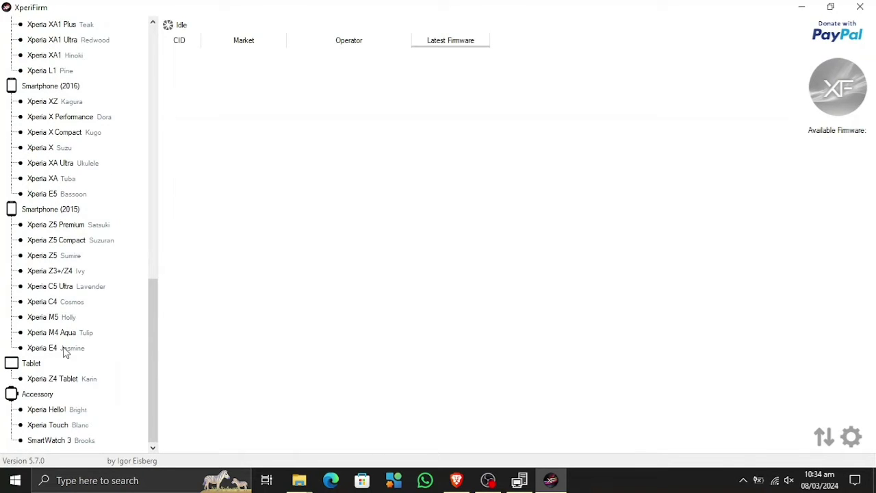
scroll(51, 431, "up", 15)
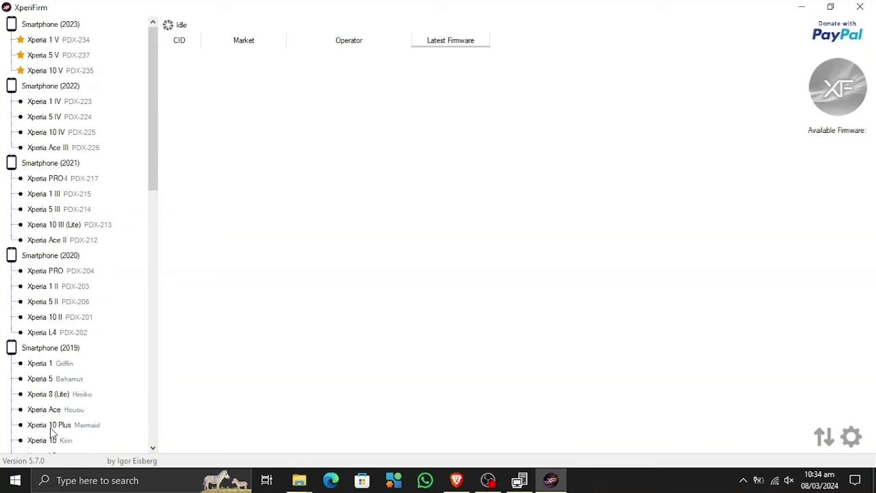
left_click(39, 41)
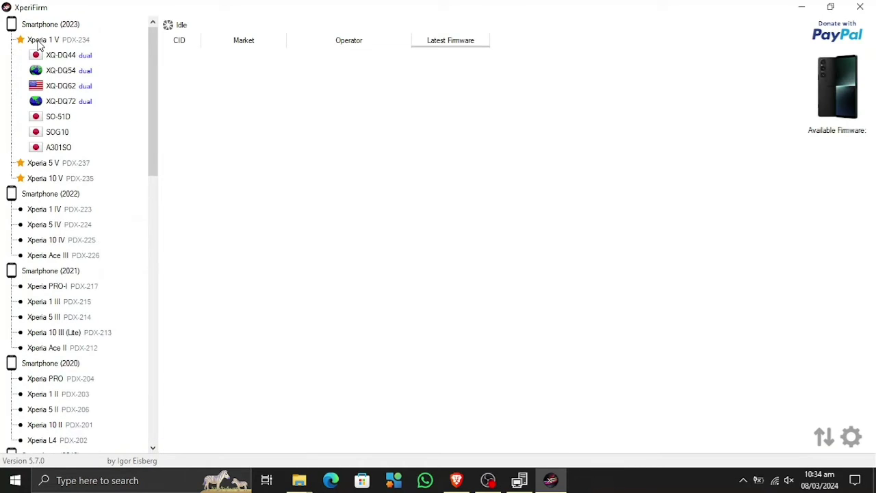
left_click(59, 56)
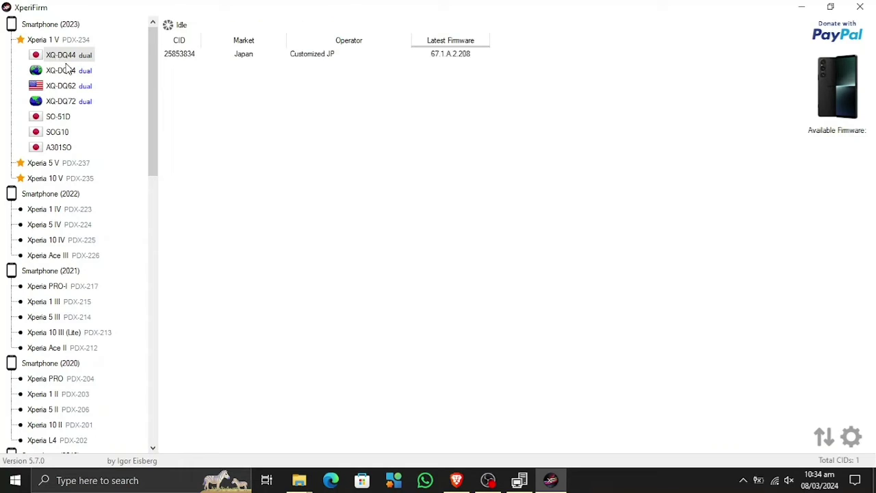
left_click(67, 74)
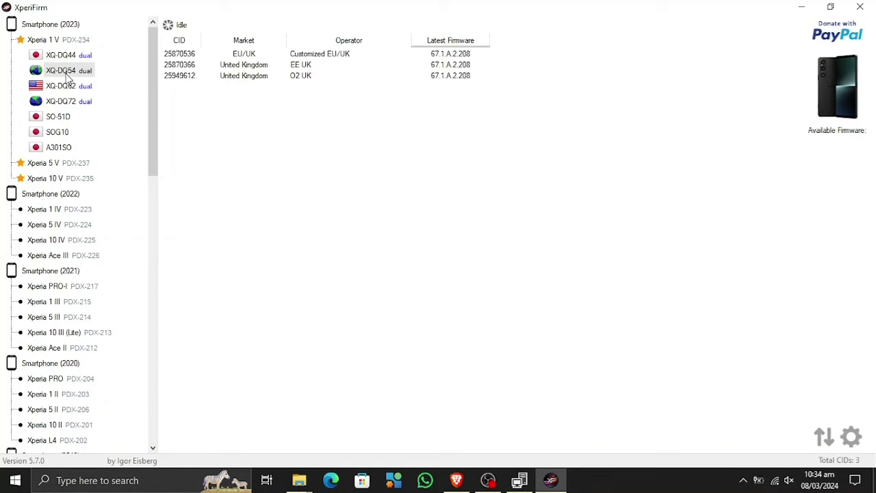
- View the available firmware for the Xperia 5 V XQ-DE54, Xperia 10 V XQ-DC54 and Xperia PRO-I XQ-BE52
left_click(49, 165)
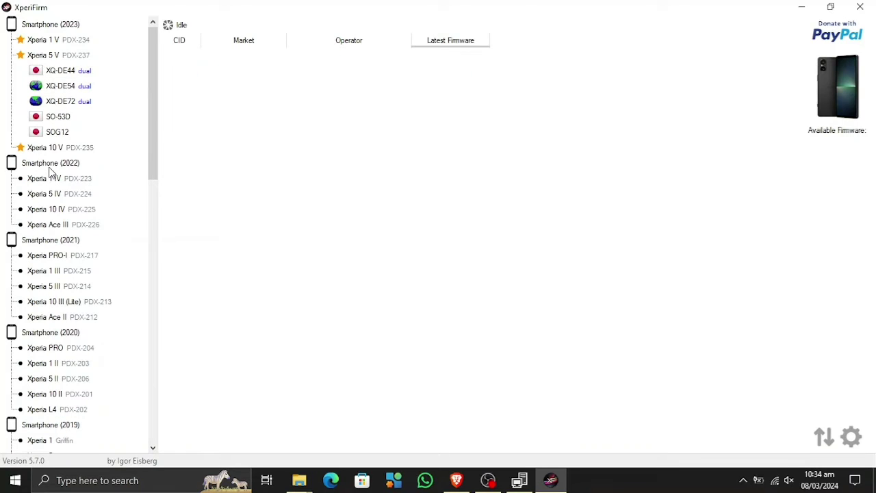
left_click(66, 91)
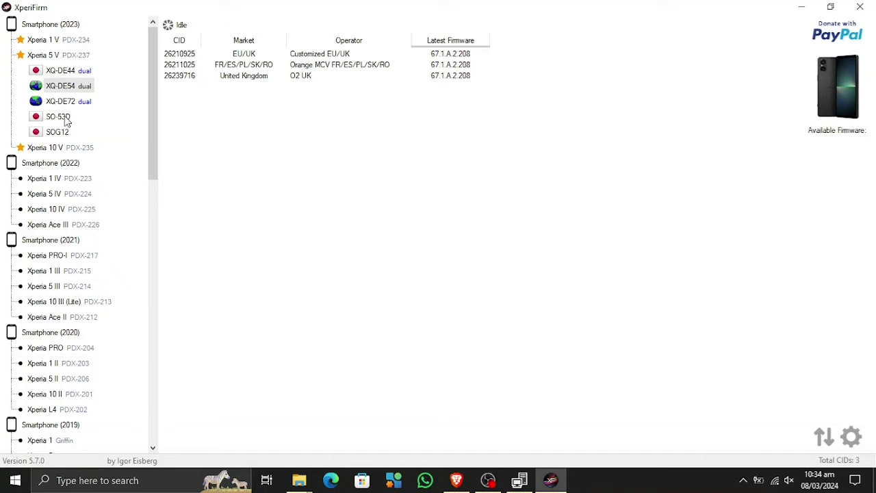
left_click(55, 148)
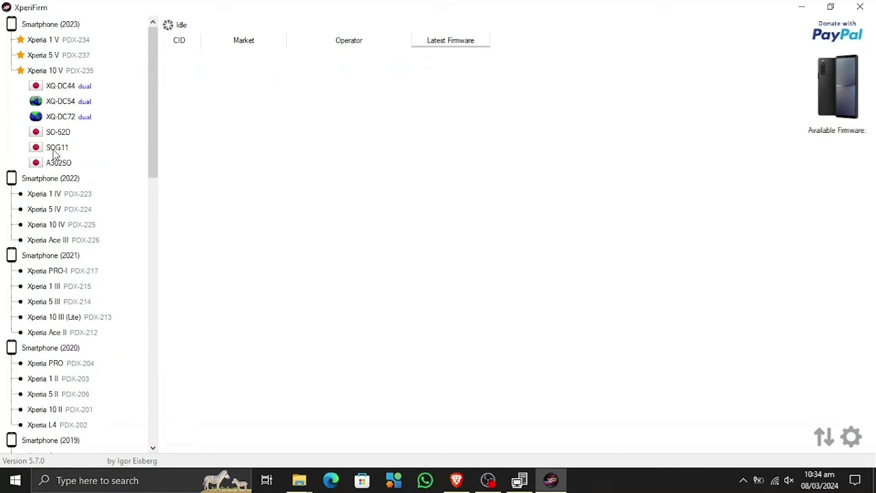
left_click(52, 106)
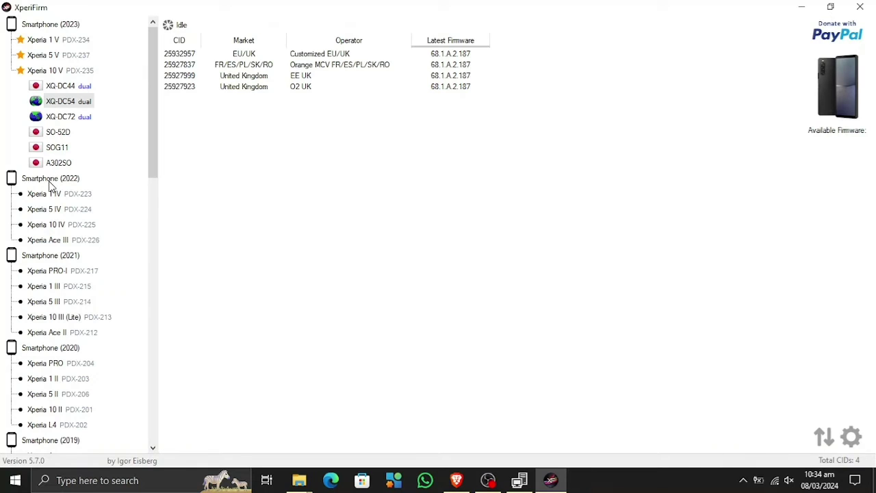
left_click(54, 272)
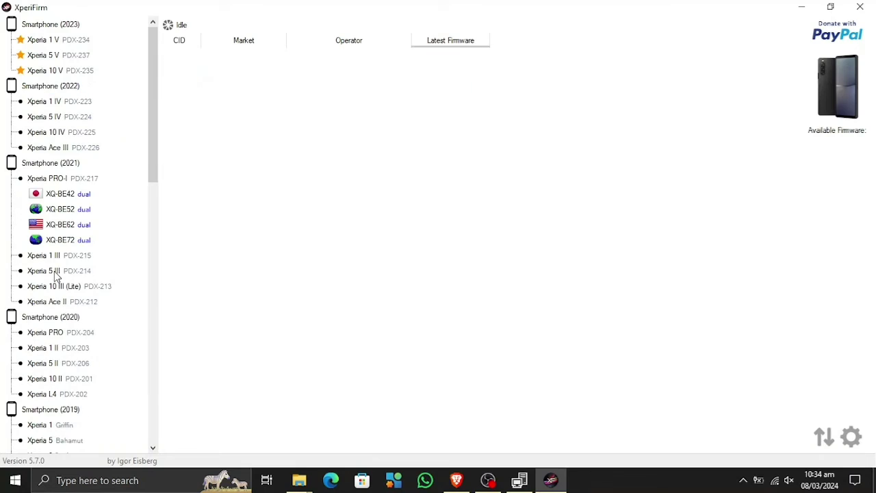
left_click(55, 216)
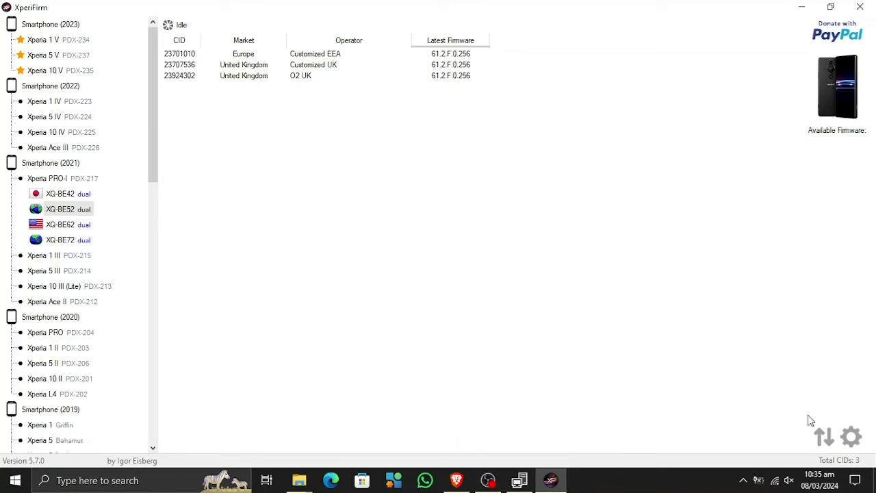
left_click(859, 441)
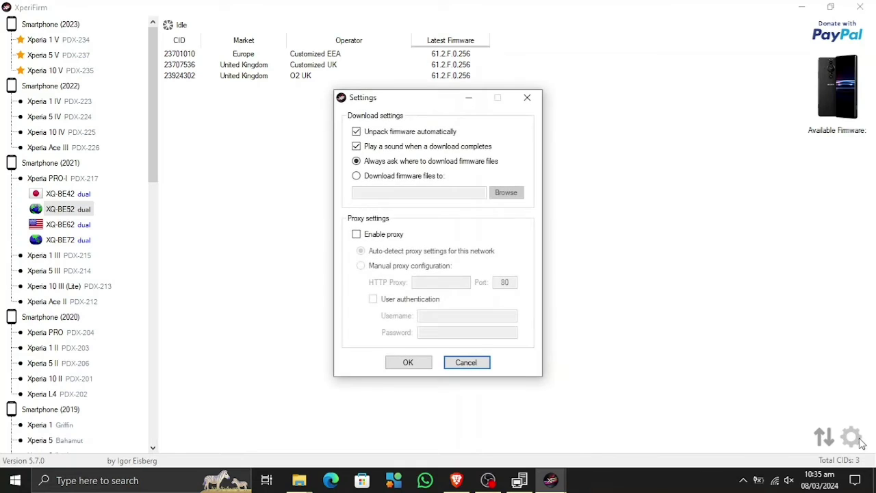
left_click(404, 148)
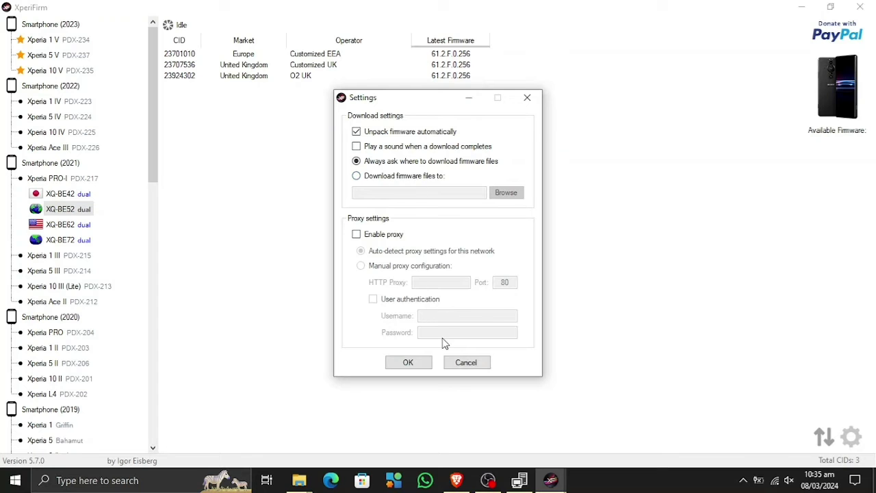
left_click(455, 362)
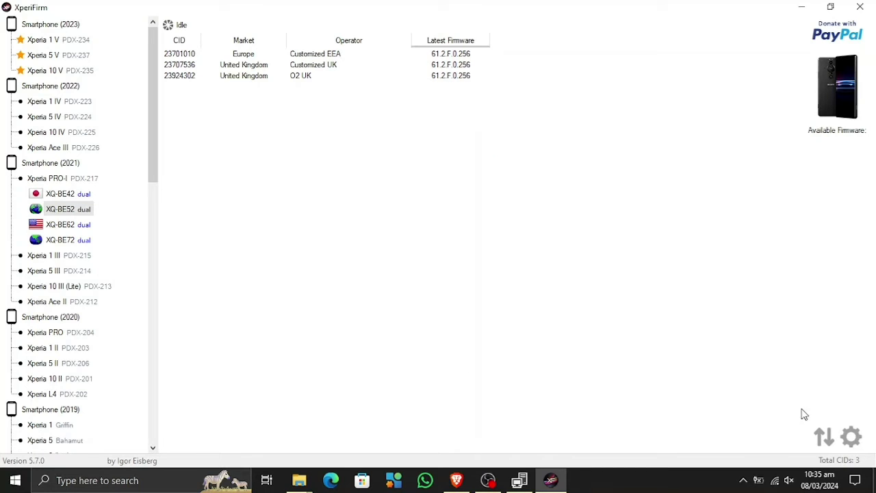
- Remove the stopped Xperia 5 V (XQ-DE54) and Xperia 1 V (XQ-DQ54) firmware downloads, and close the downloads window
left_click(823, 436)
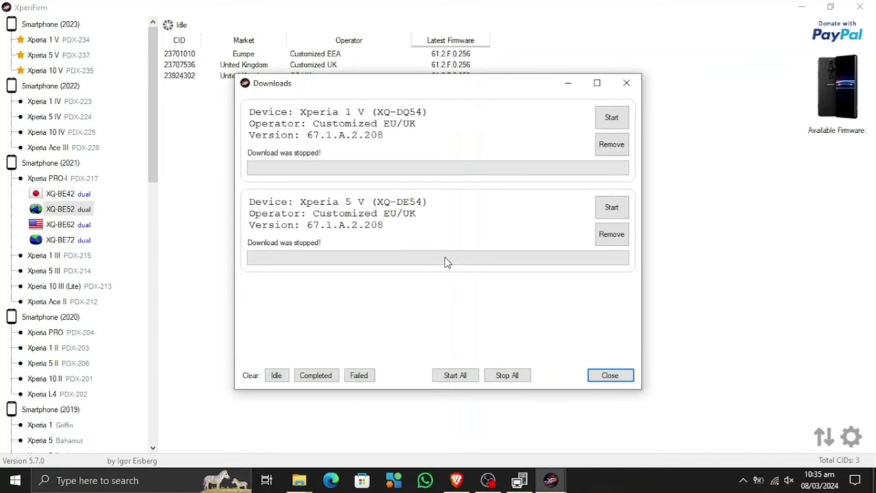
left_click(611, 234)
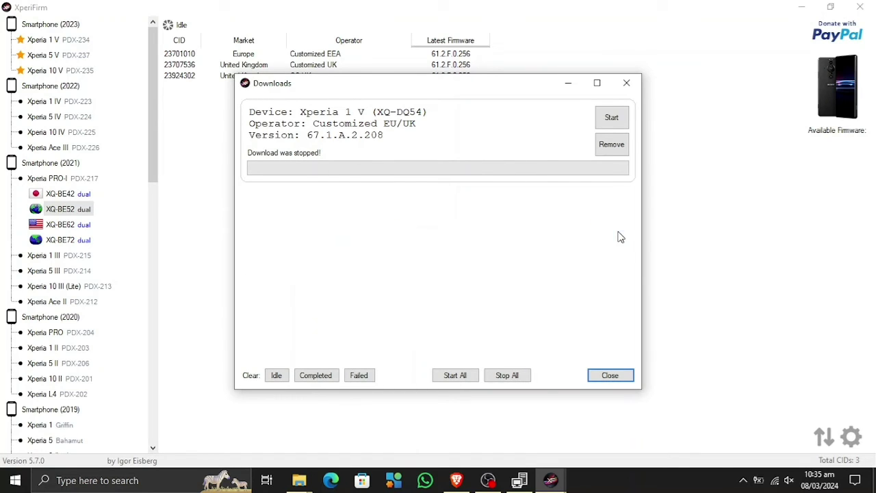
left_click(609, 145)
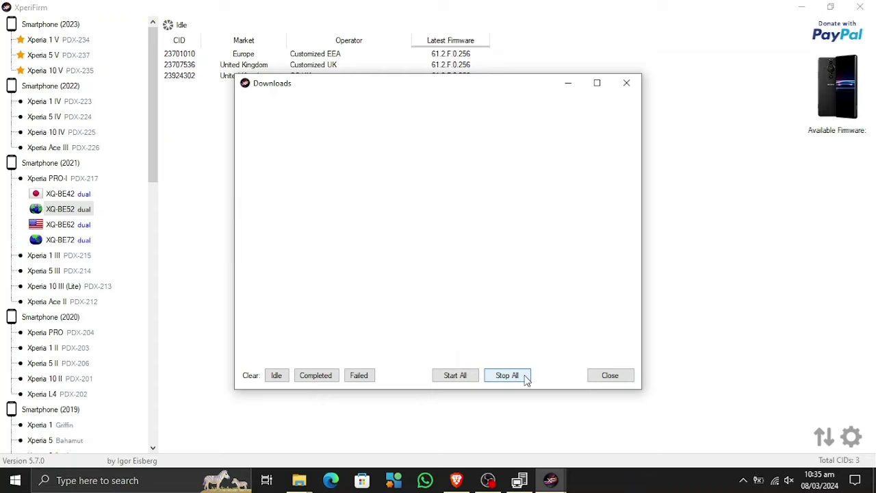
left_click(285, 377)
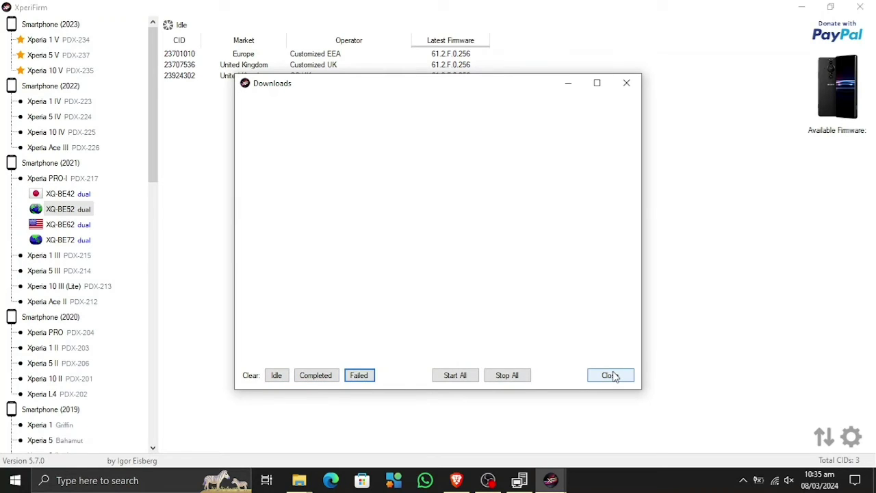
left_click(609, 375)
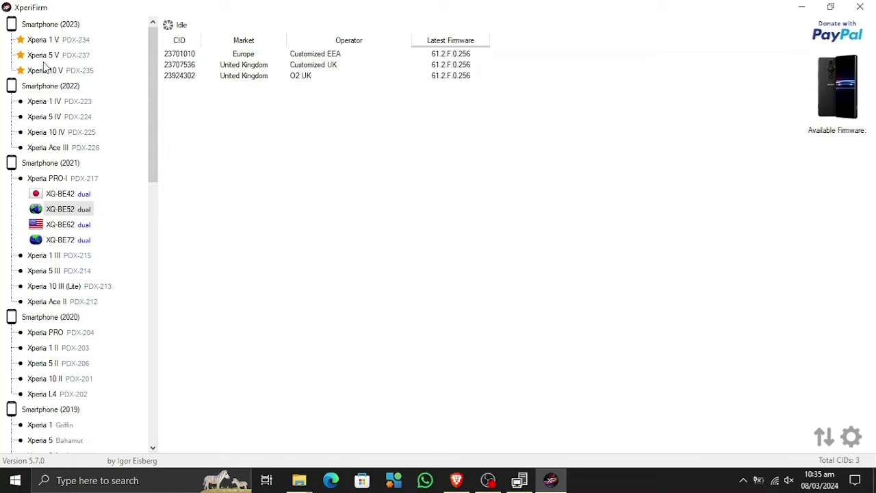
- Download firmware 67.1.A.2.208 for the Xperia 1 V XQ-DQ54, operator EE UK, into the Downloads folder
left_click(43, 40)
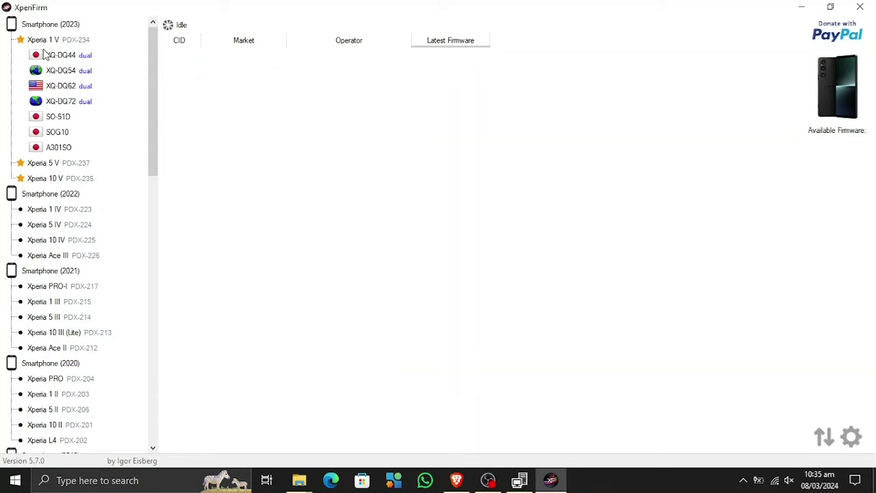
left_click(54, 70)
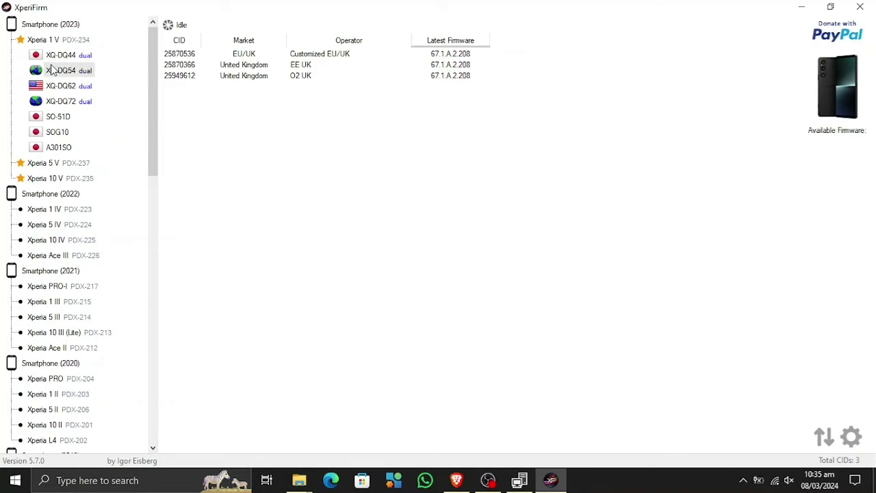
left_click(268, 66)
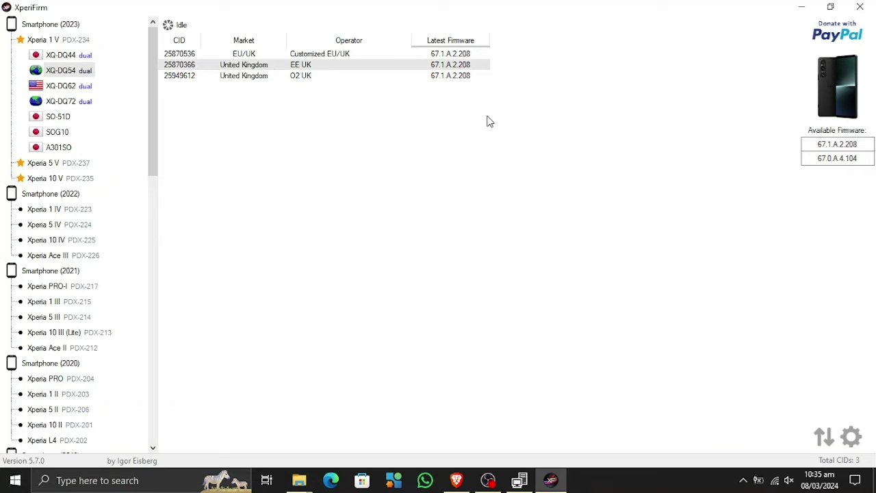
left_click(840, 145)
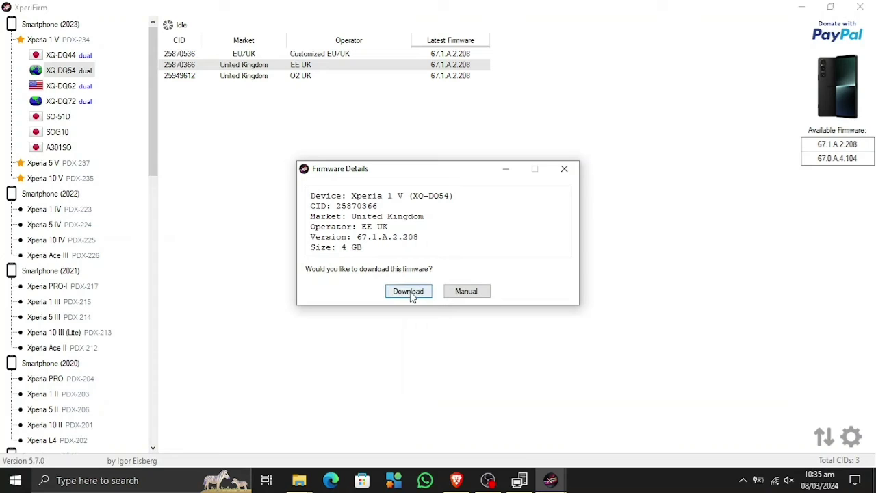
left_click(411, 292)
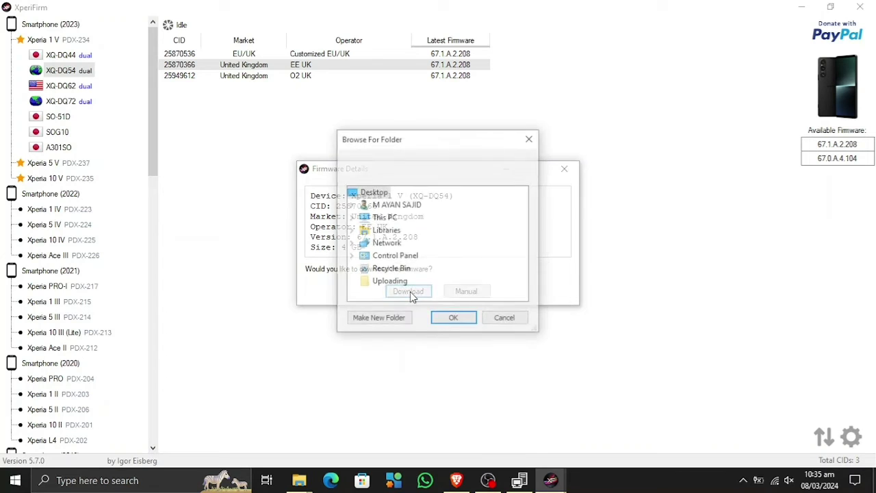
double_click(369, 218)
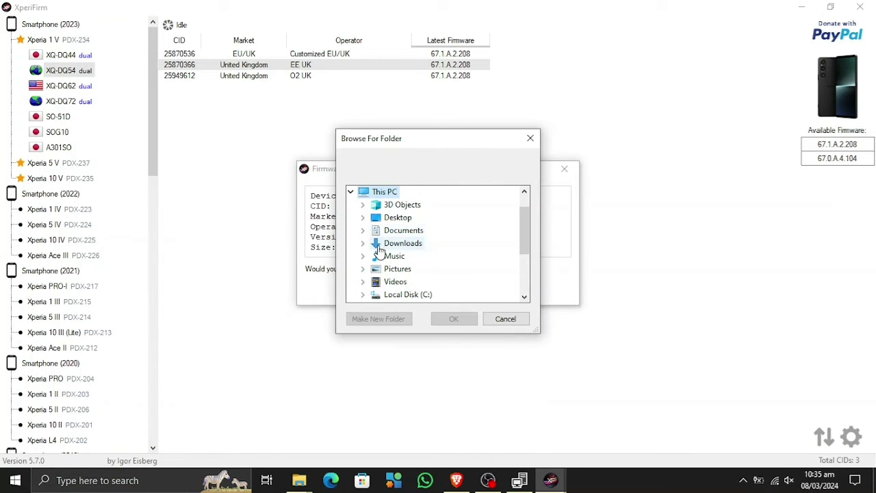
double_click(377, 247)
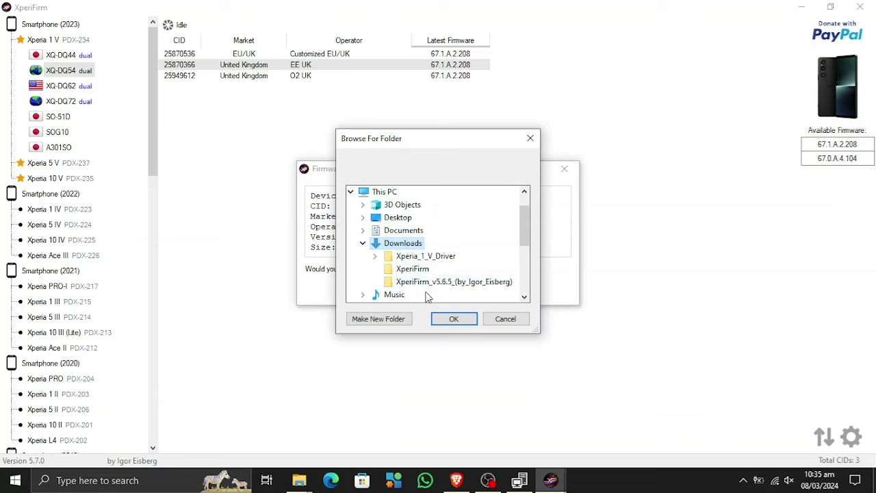
left_click(452, 321)
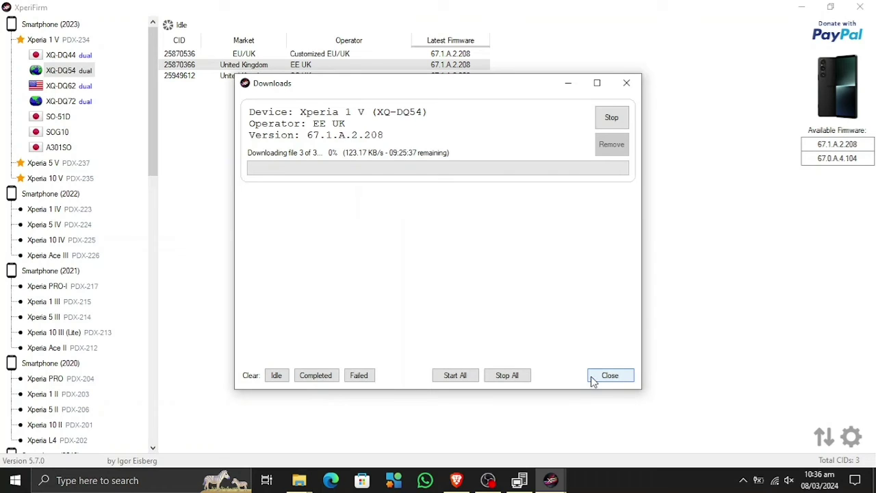
- Stop the running Xperia 1 V (XQ-DQ54) firmware download and close the downloads window
left_click(567, 83)
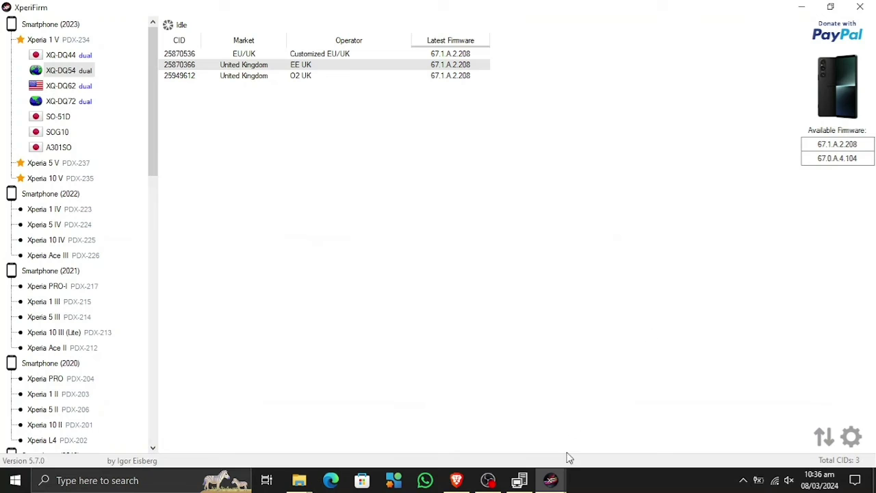
mouse_move(551, 477)
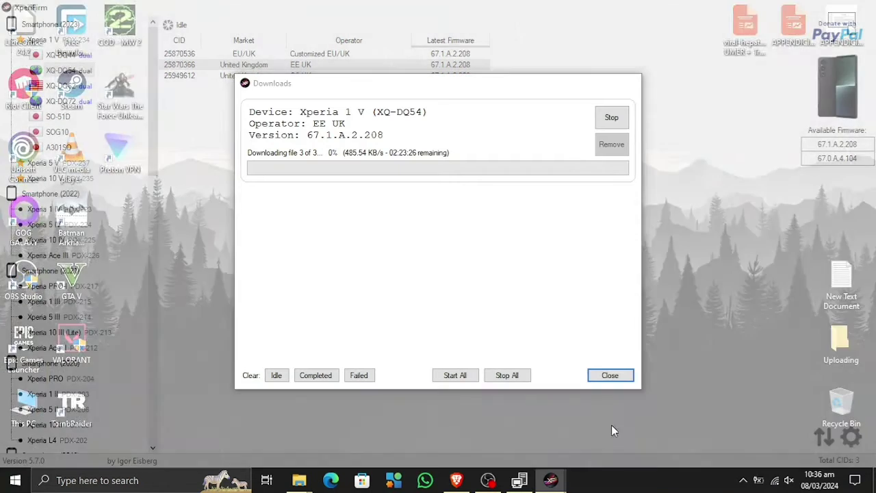
left_click(612, 431)
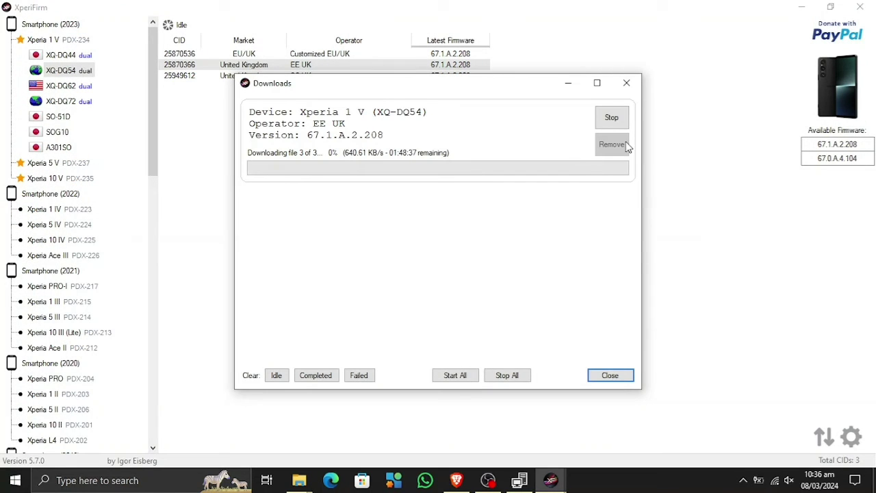
left_click(604, 376)
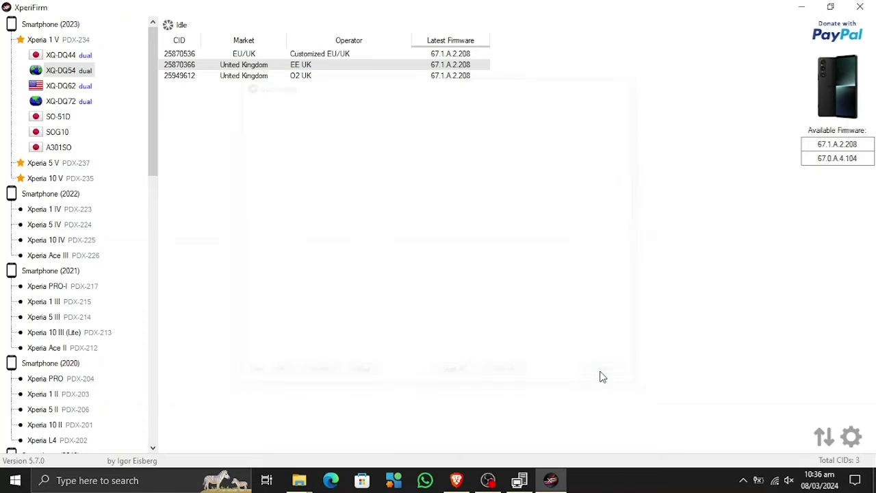
left_click(824, 436)
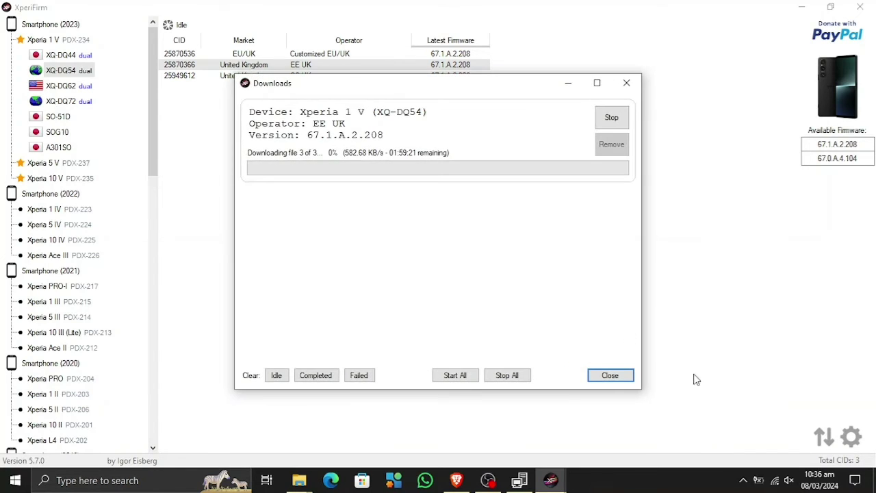
left_click(599, 119)
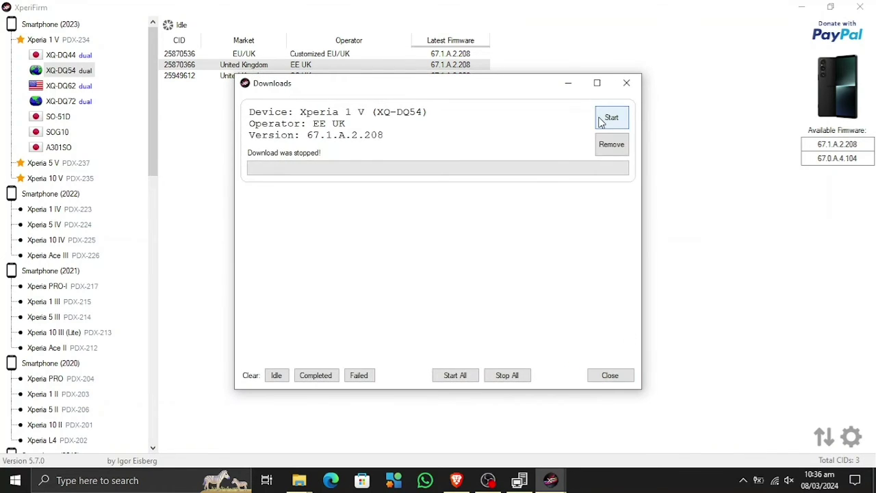
left_click(609, 375)
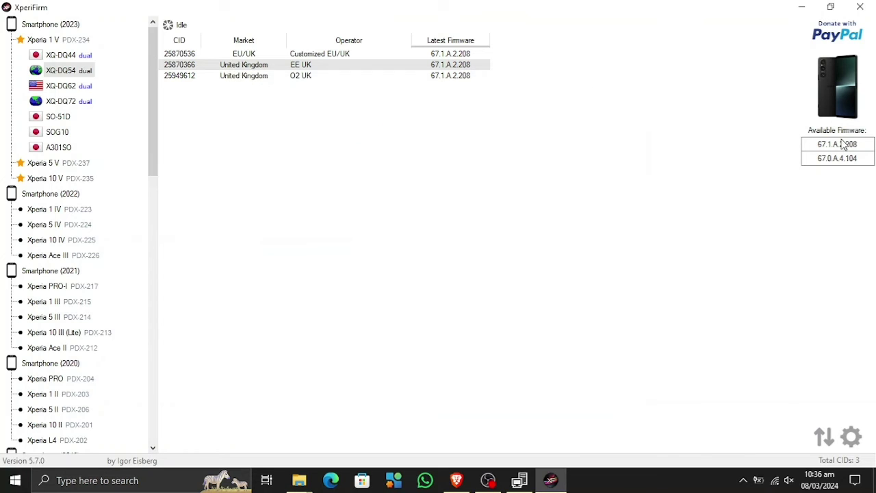
- Restart XperiFirm-x64 in a maximized window and resume the stopped Xperia 1 V (XQ-DQ54) firmware download
left_click(860, 7)
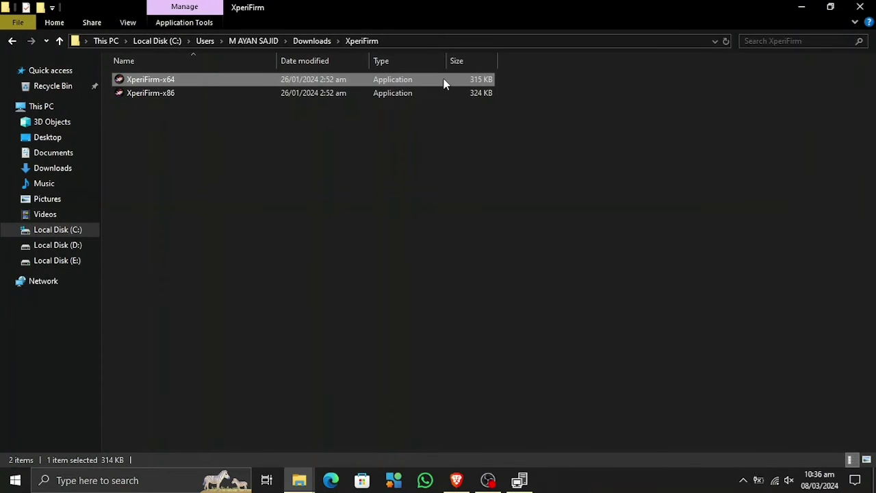
double_click(444, 81)
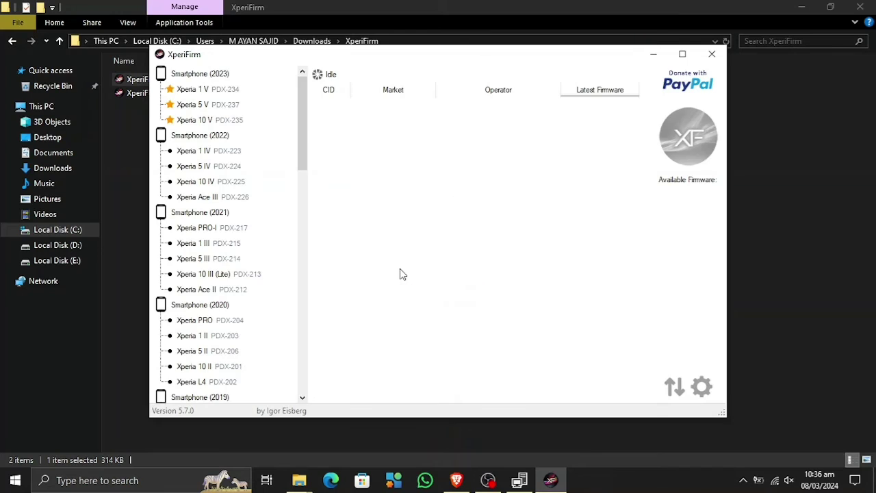
left_click(682, 55)
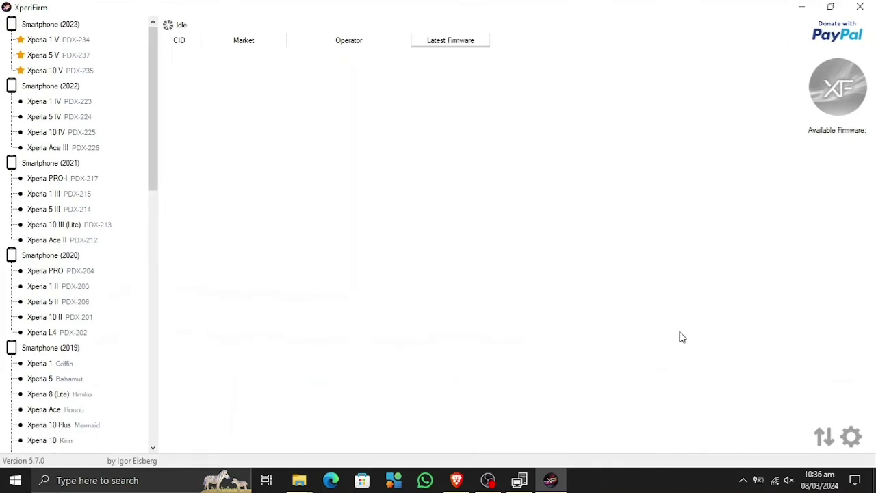
left_click(823, 436)
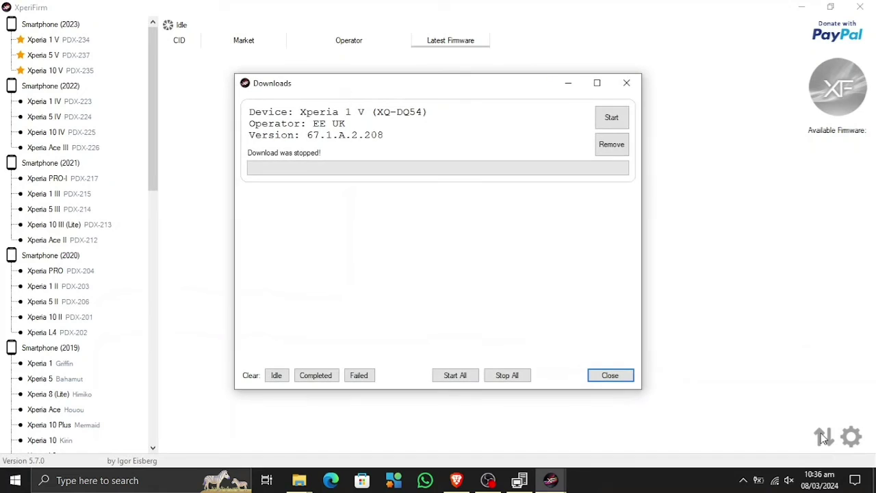
left_click(604, 127)
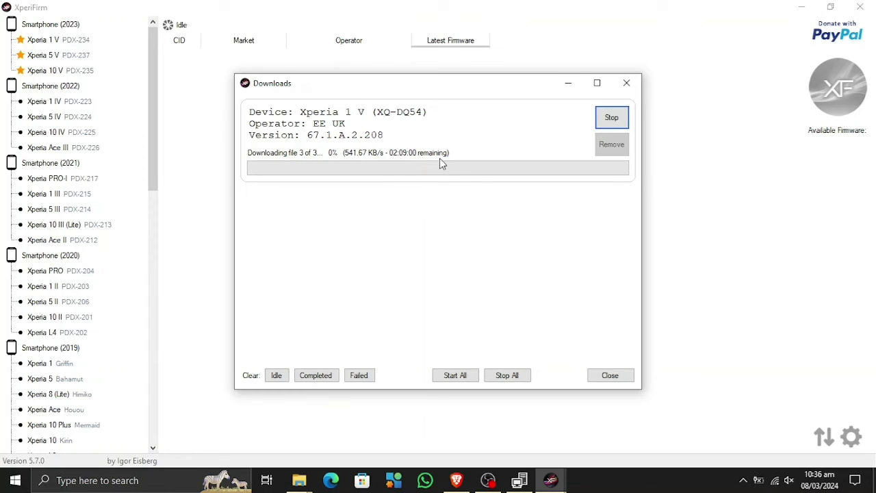
- Stop all downloads, remove the Xperia 1 V (XQ-DQ54) entry, and close the downloads window
left_click(503, 376)
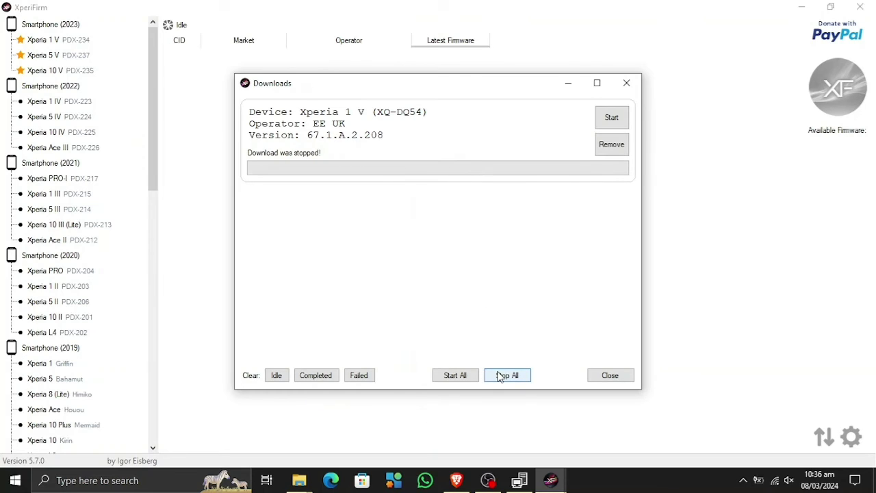
left_click(616, 146)
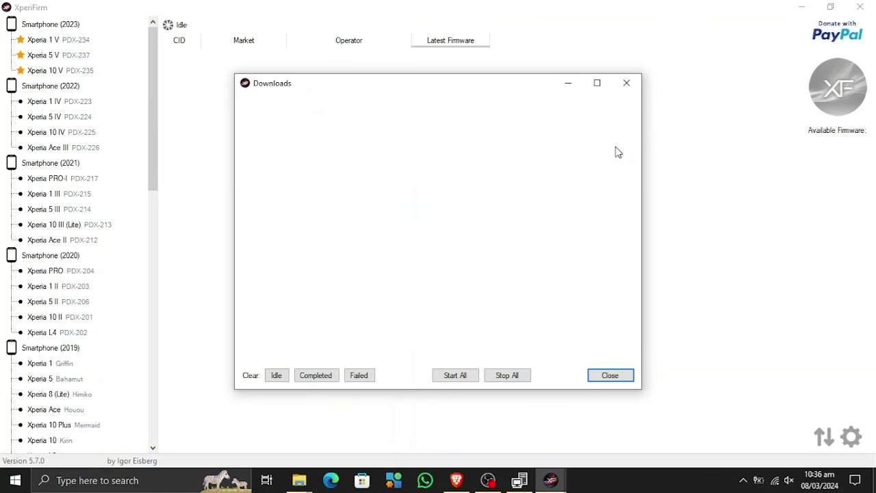
left_click(605, 374)
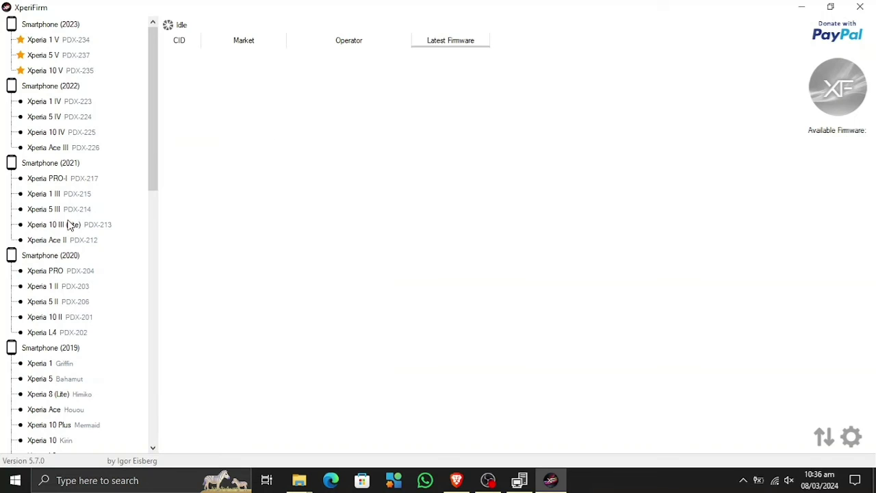
scroll(69, 224, "down", 9)
scroll(69, 224, "down", 5)
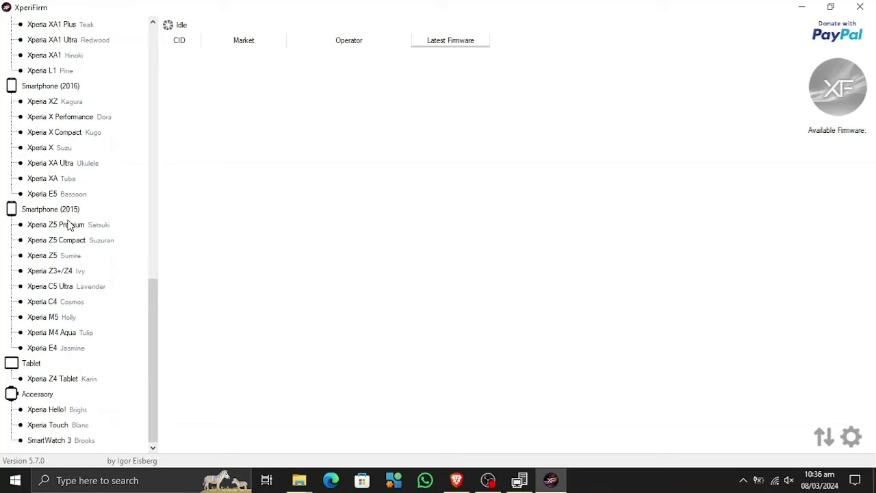
scroll(69, 224, "up", 15)
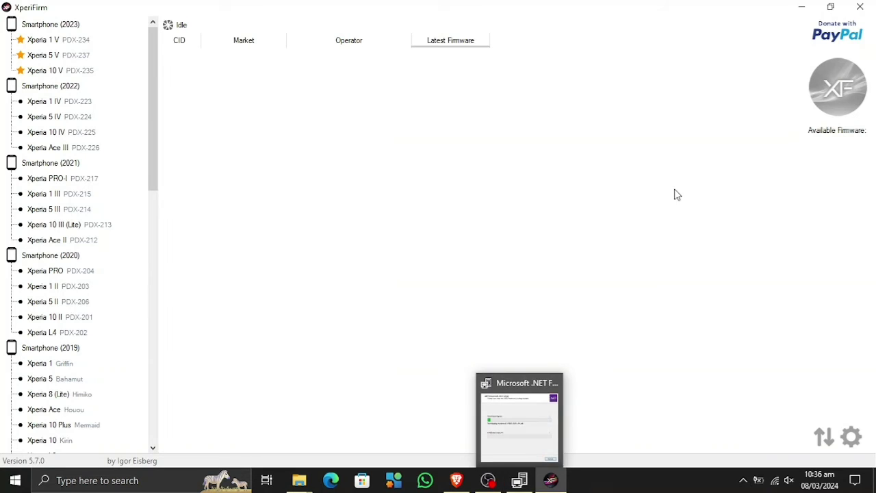
- Close XperiFirm, bring up the .NET Framework 4.8.1 setup, and finish its installation
left_click(860, 6)
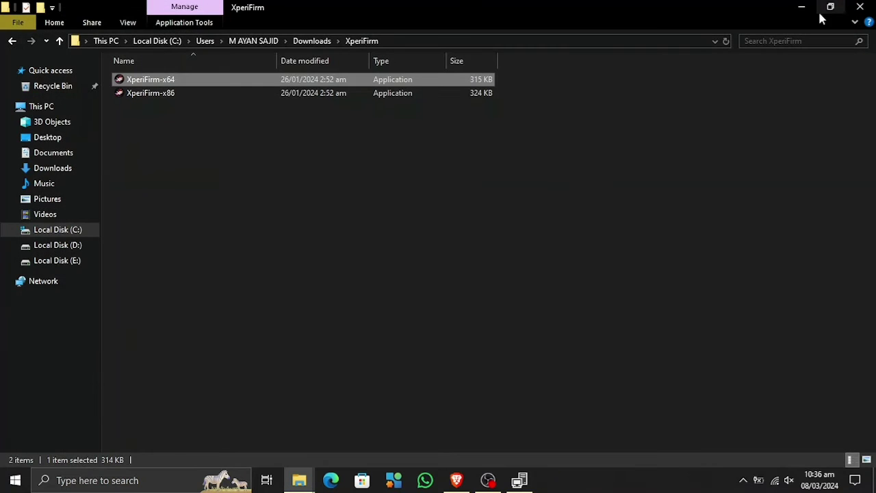
left_click(471, 296)
left_click(519, 480)
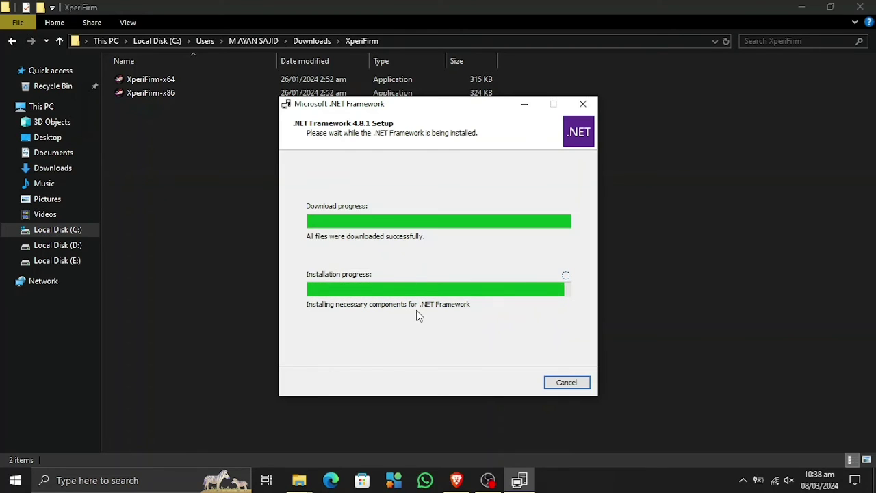
left_click(563, 384)
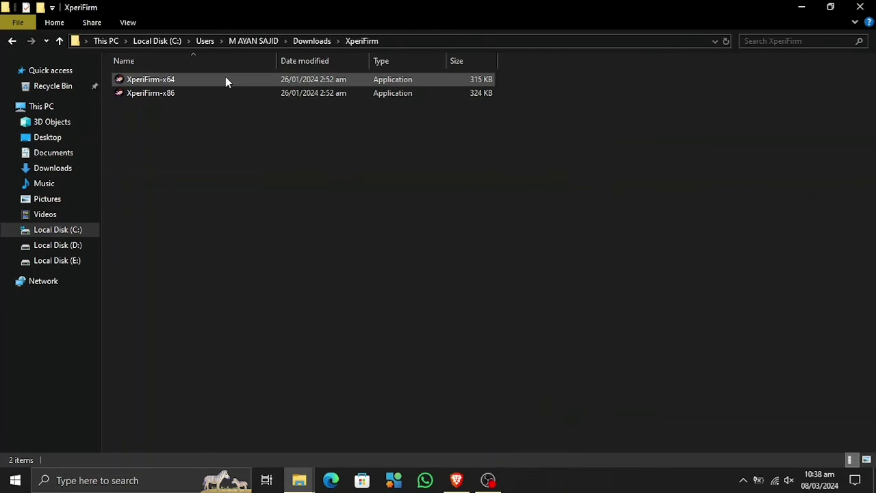
- Run XperiFirm-x64 from the XperiFirm folder again and maximize its window
left_click(226, 79)
double_click(227, 80)
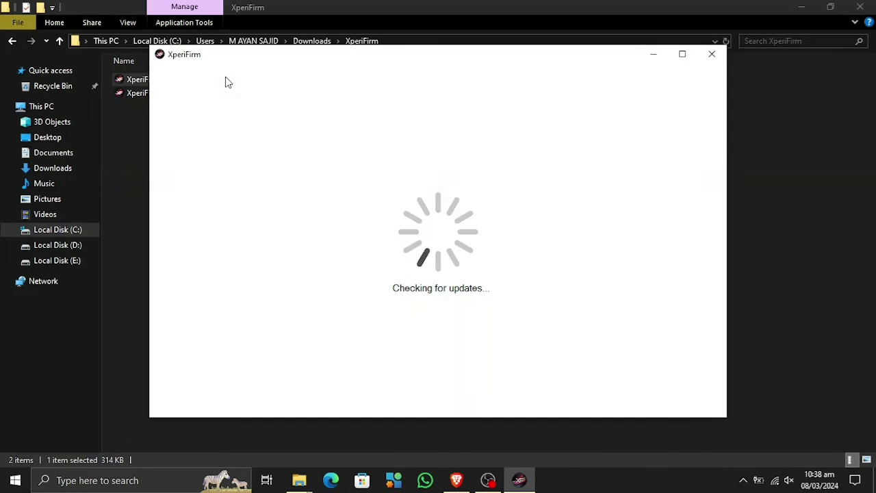
left_click(682, 58)
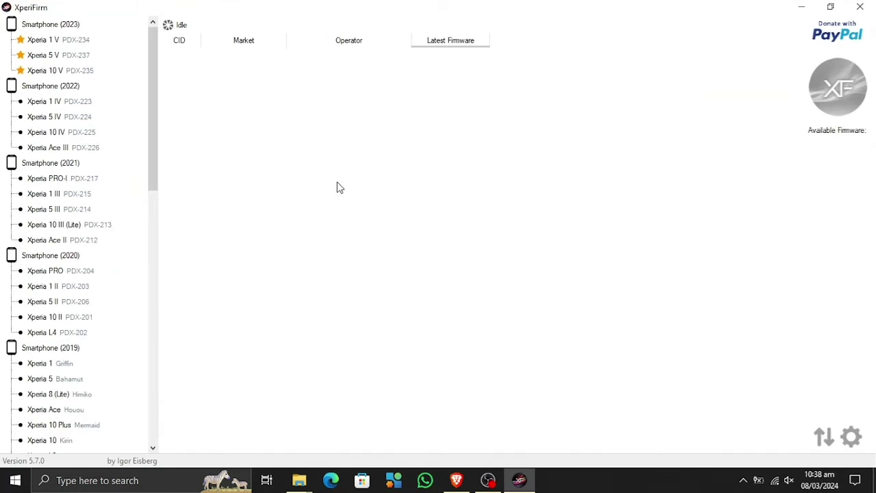
- Download the Xperia 1 V (XQ-DQ54) EE UK firmware 67.1.A.2.208 to the Downloads folder and minimize the downloads window
left_click(53, 42)
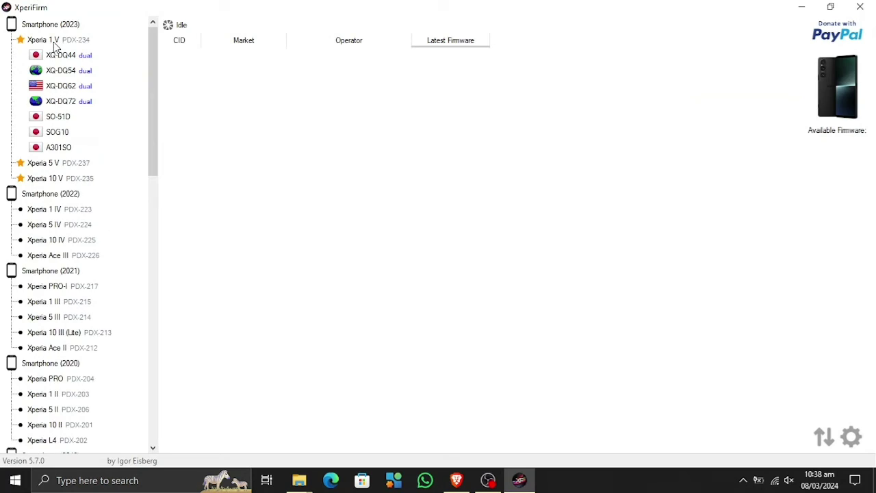
left_click(64, 72)
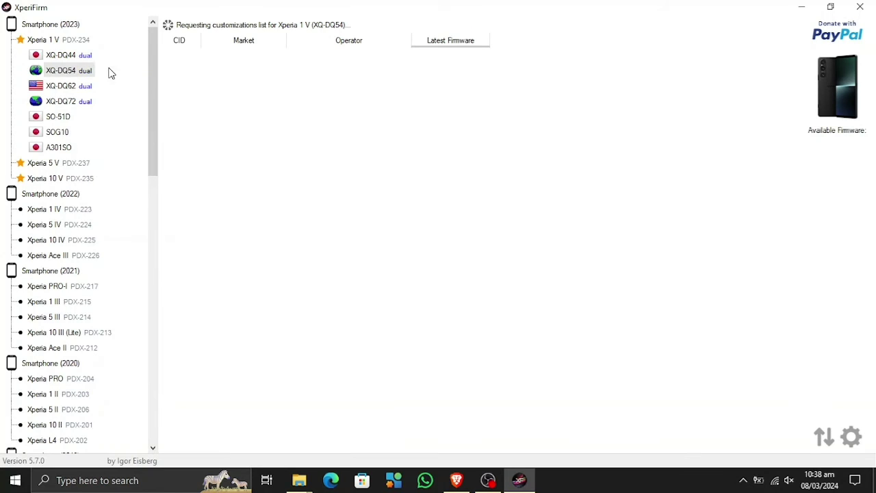
left_click(231, 70)
left_click(836, 144)
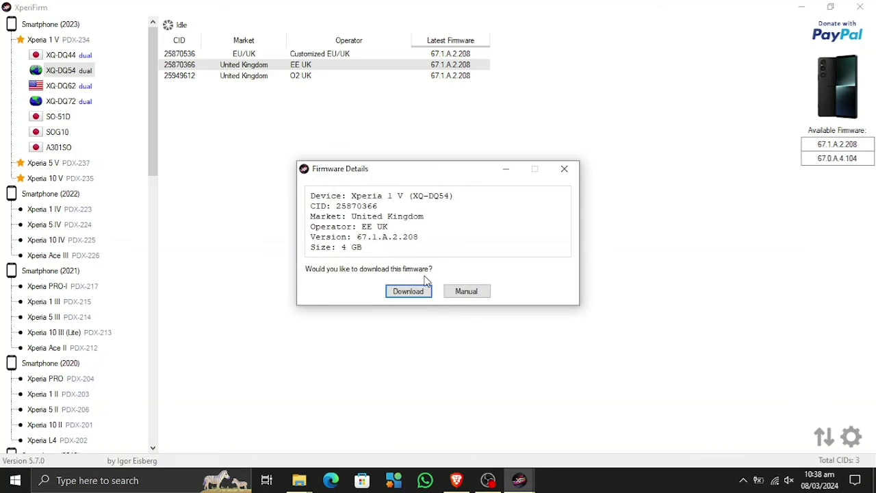
left_click(425, 292)
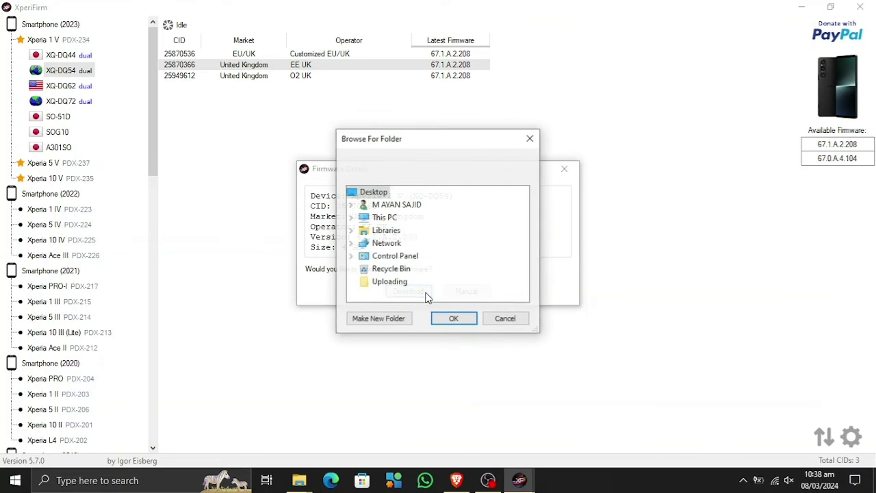
double_click(396, 219)
left_click(393, 243)
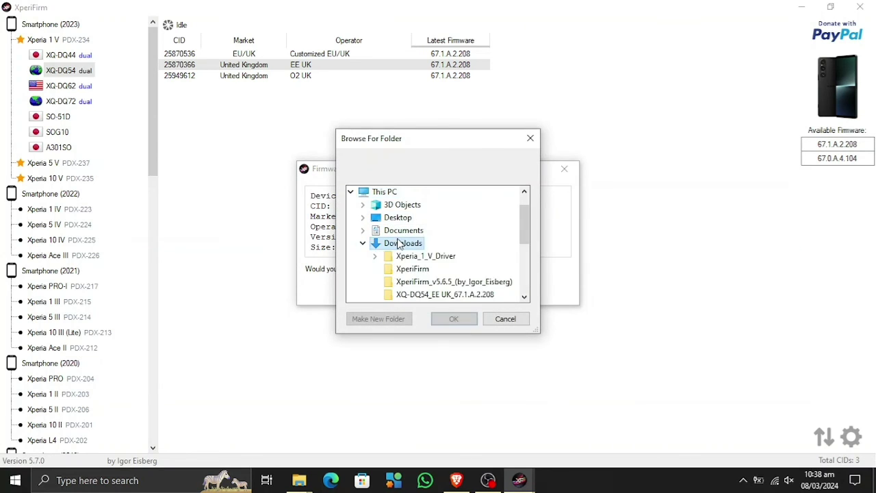
left_click(453, 318)
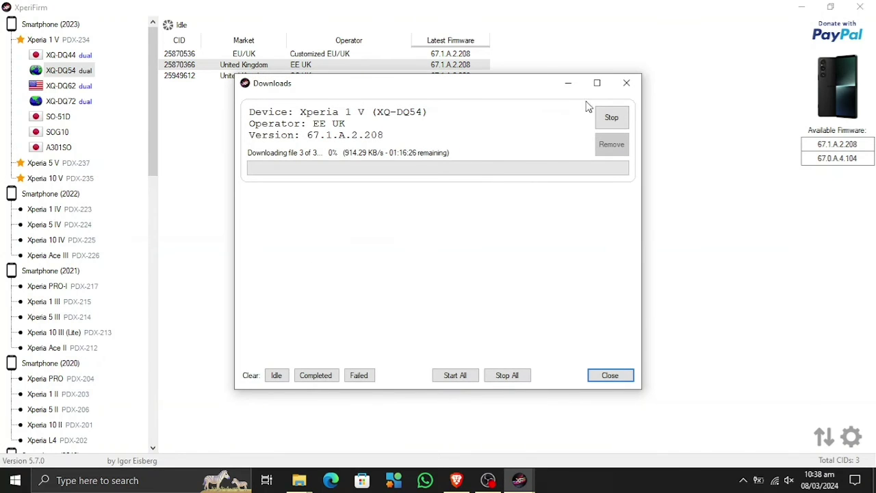
left_click(568, 85)
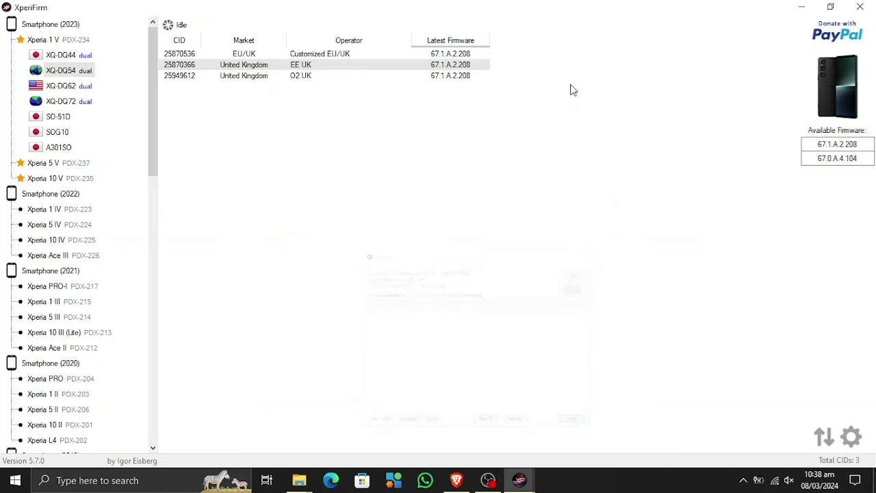
- Queue the Xperia 5 V (XQ-DE54) Customized EU/UK firmware 67.1.A.2.208 for download to the Downloads folder
left_click(41, 163)
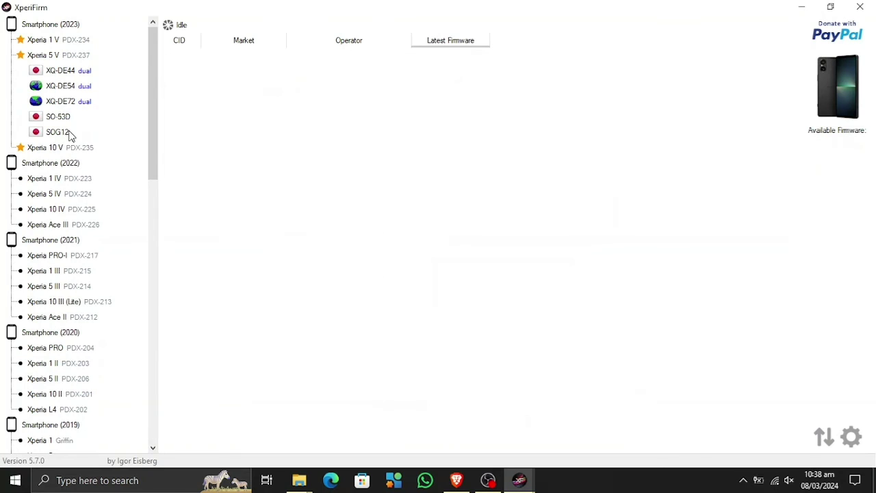
left_click(62, 88)
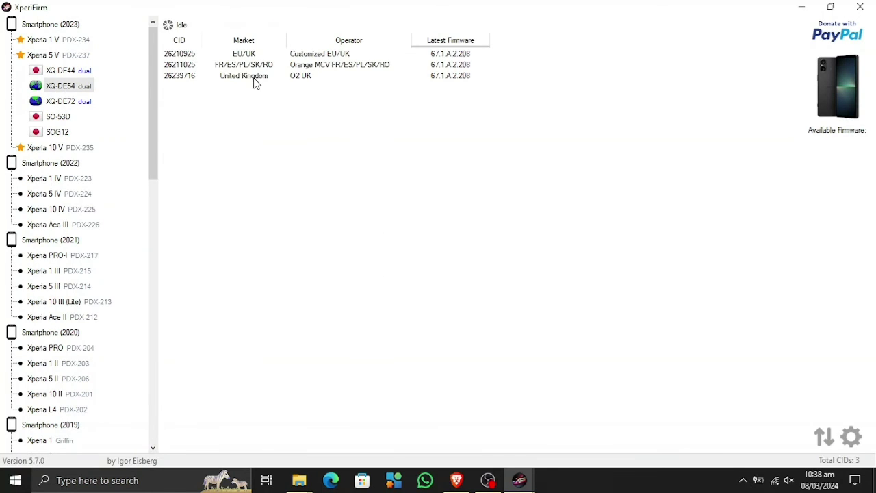
left_click(253, 54)
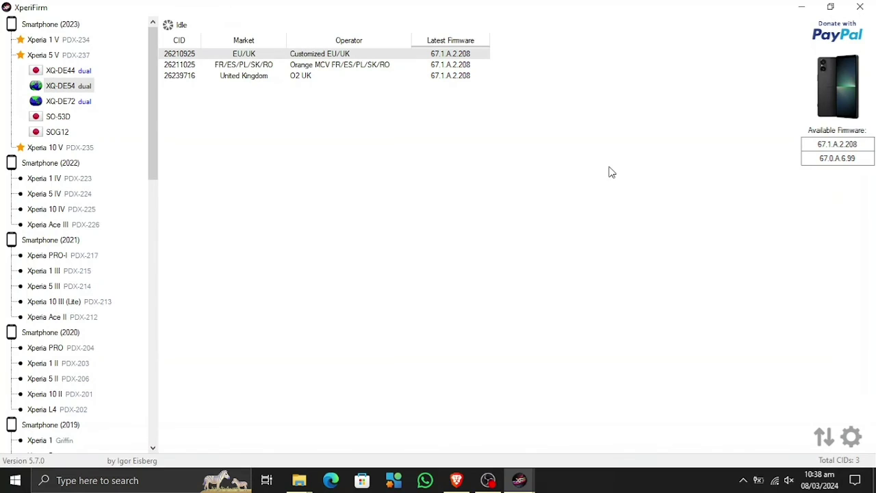
left_click(823, 144)
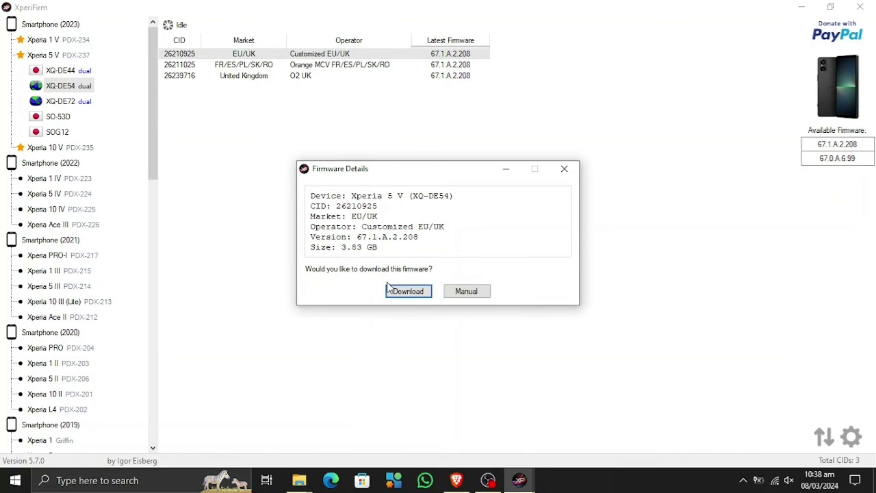
left_click(395, 291)
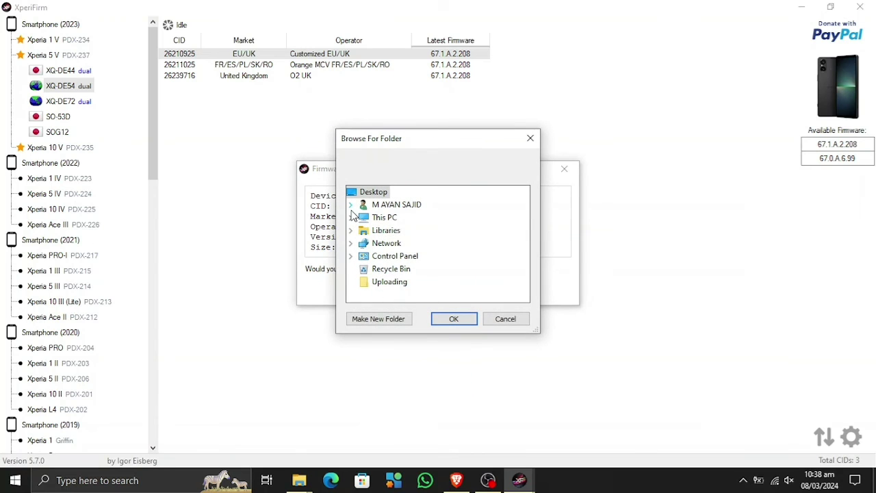
double_click(361, 217)
double_click(383, 243)
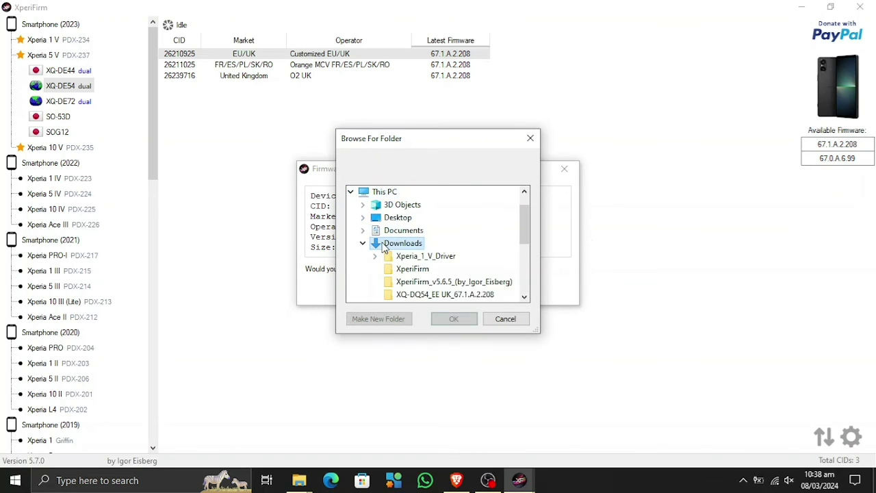
left_click(454, 318)
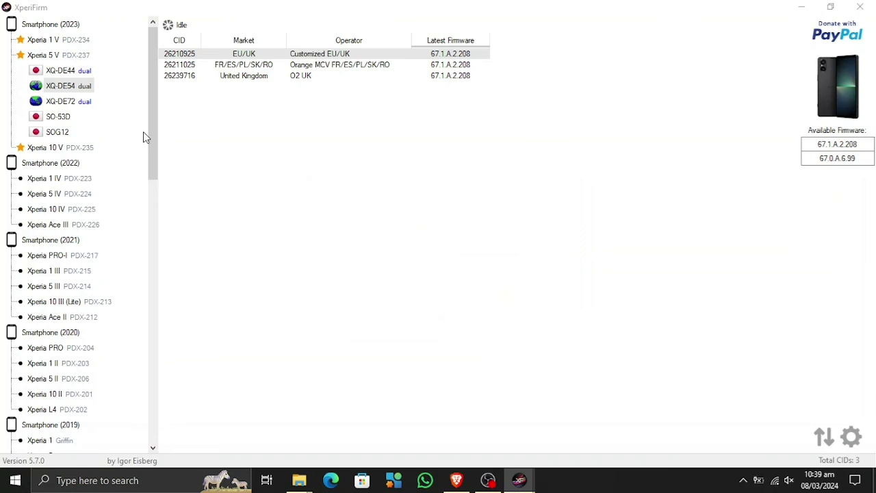
- Queue the Xperia 10 V (XQ-DC54) Customized EU/UK firmware 68.1.A.2.187 for download to the Downloads folder
left_click(41, 147)
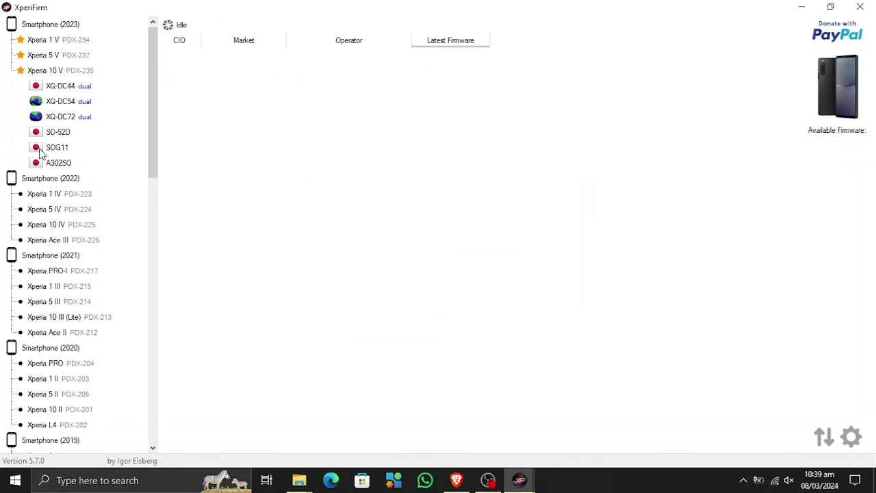
left_click(55, 102)
left_click(251, 55)
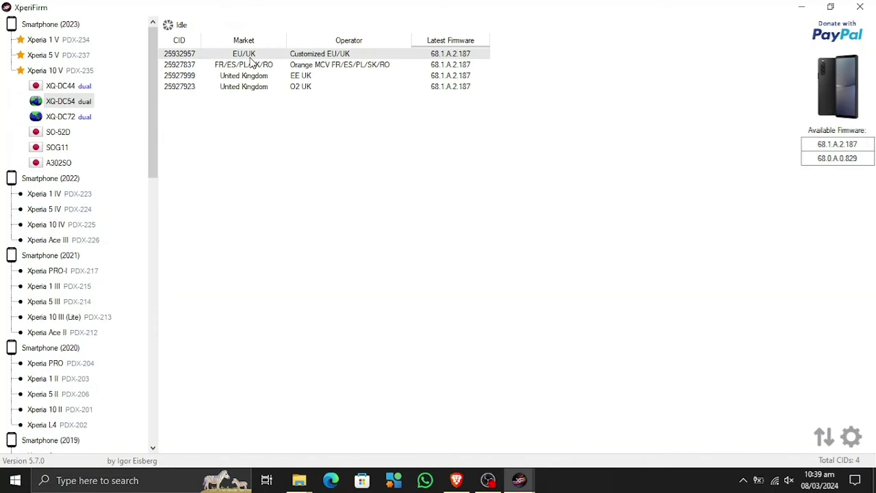
left_click(838, 145)
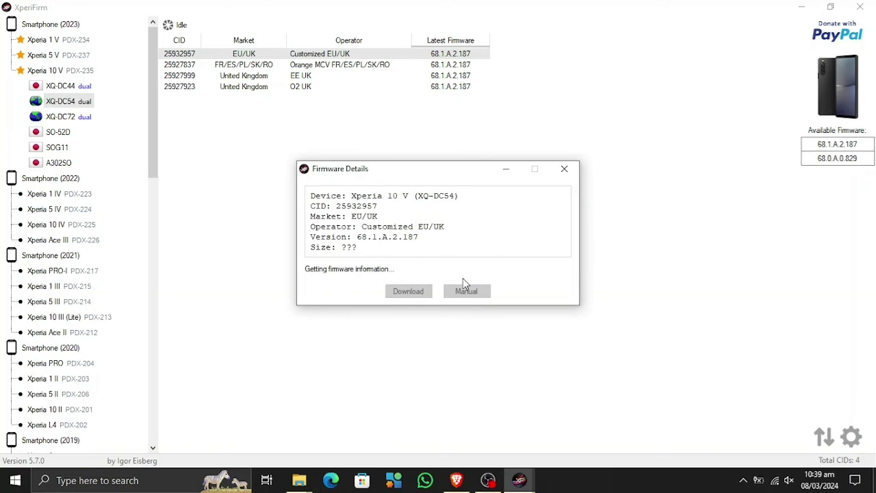
left_click(400, 295)
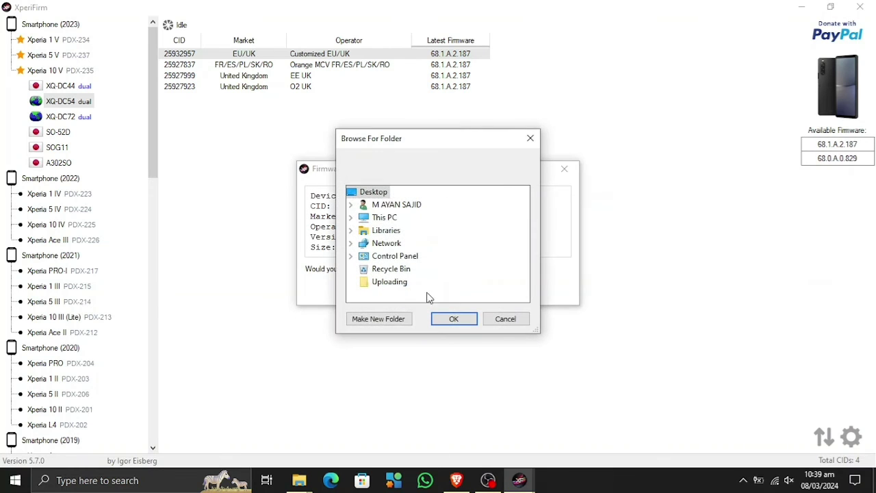
double_click(383, 217)
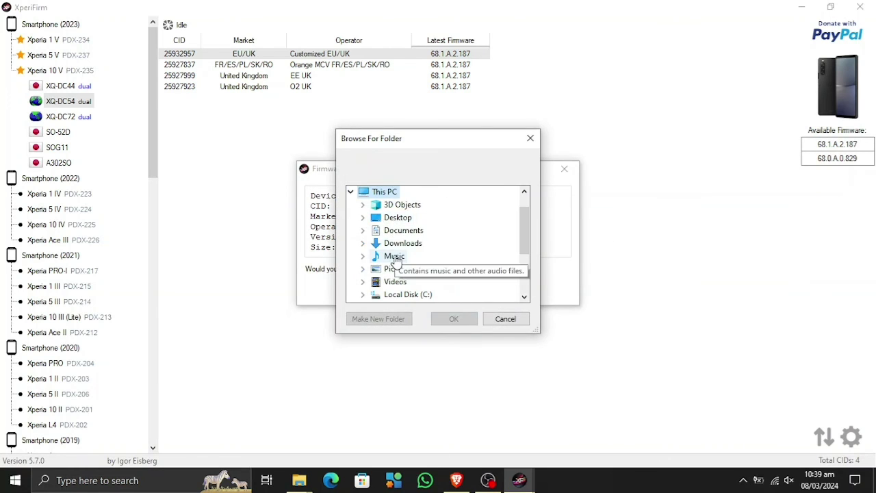
left_click(400, 243)
left_click(451, 318)
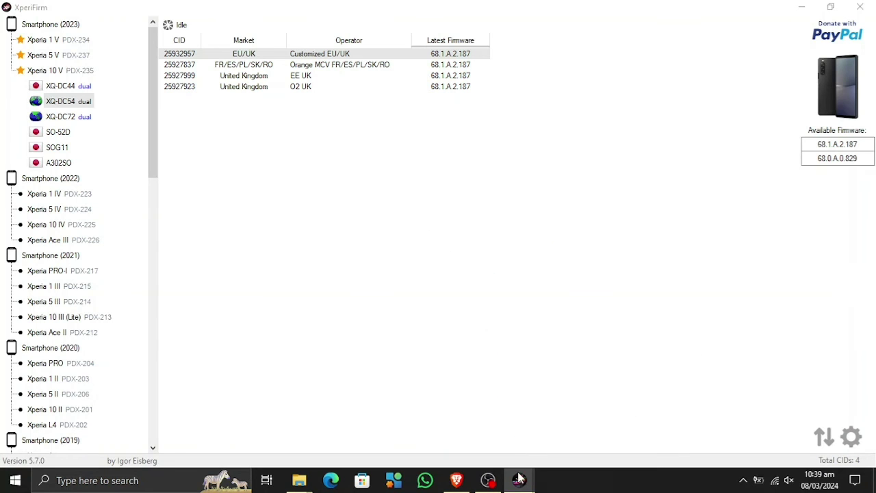
- Bring up the downloads window maximized and force the waiting Xperia 5 V (XQ-DE54) download to start
mouse_move(519, 479)
left_click(592, 421)
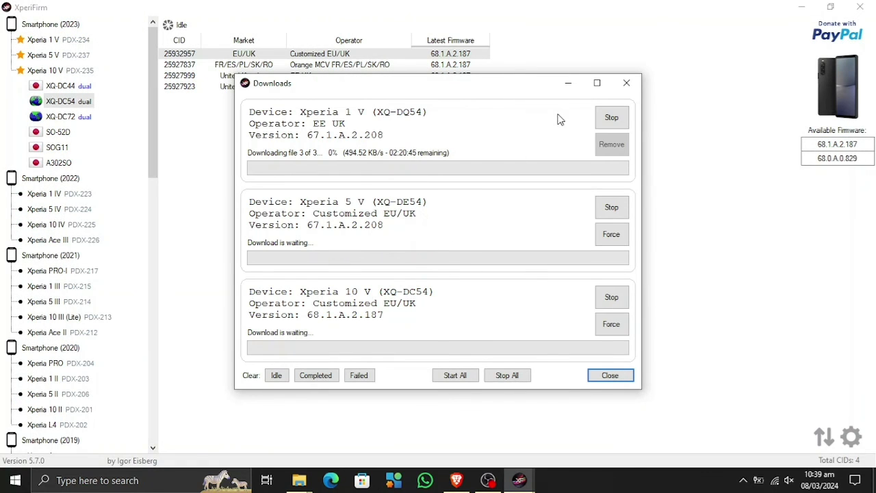
left_click(597, 83)
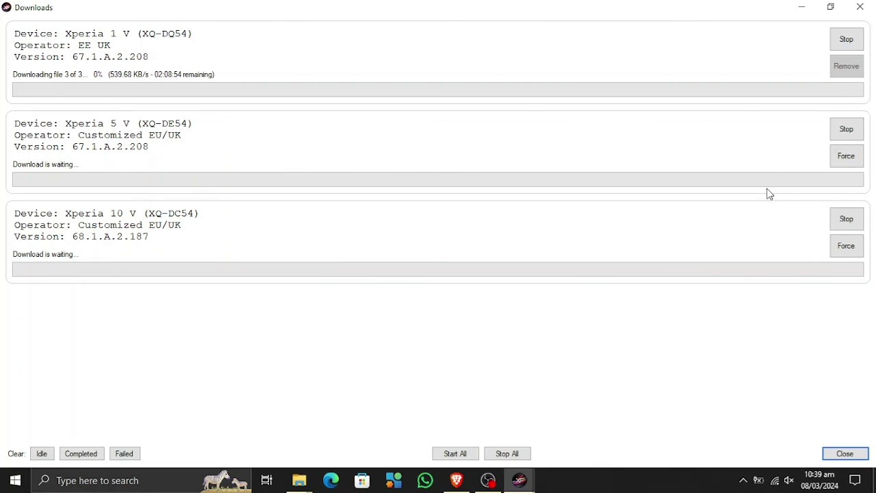
left_click(846, 158)
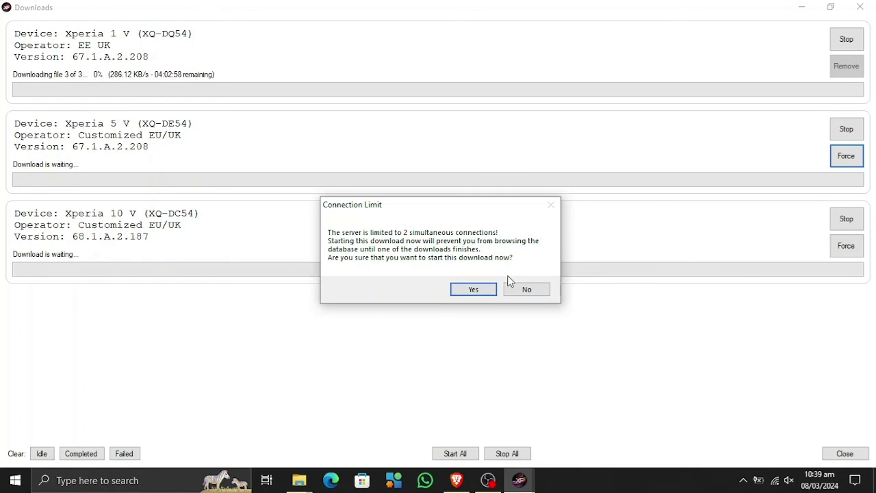
left_click(527, 289)
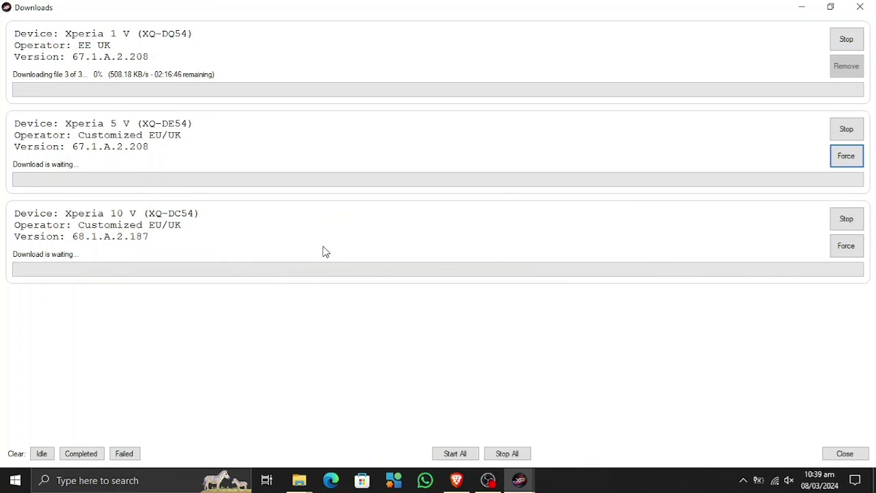
left_click(852, 152)
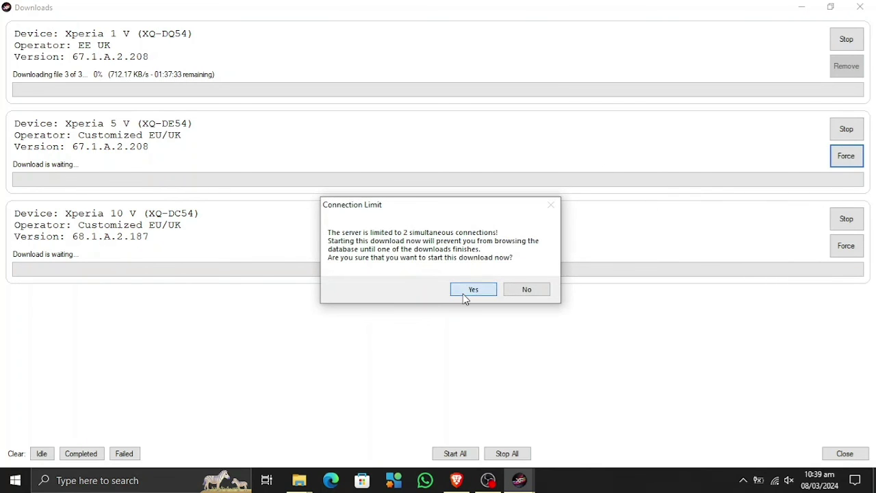
left_click(471, 290)
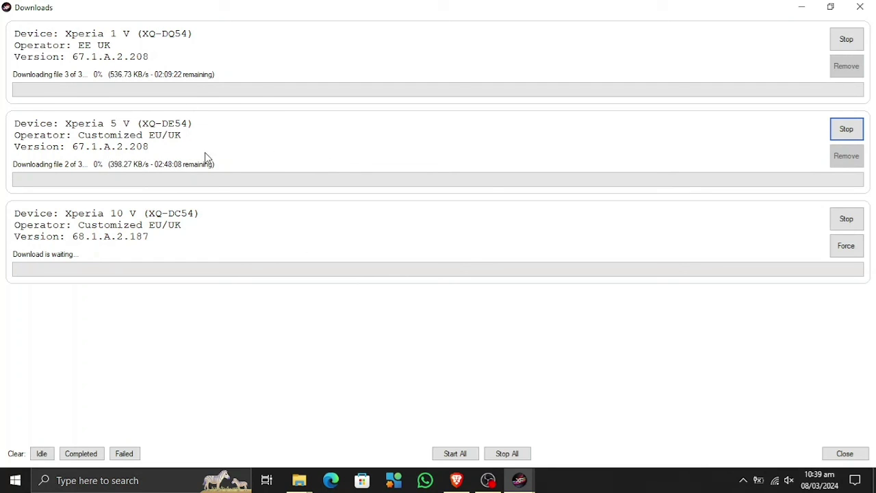
- Stop the Xperia 1 V (XQ-DQ54) download and try to force the Xperia 10 V (XQ-DC54) download to start
left_click(848, 247)
left_click(510, 275)
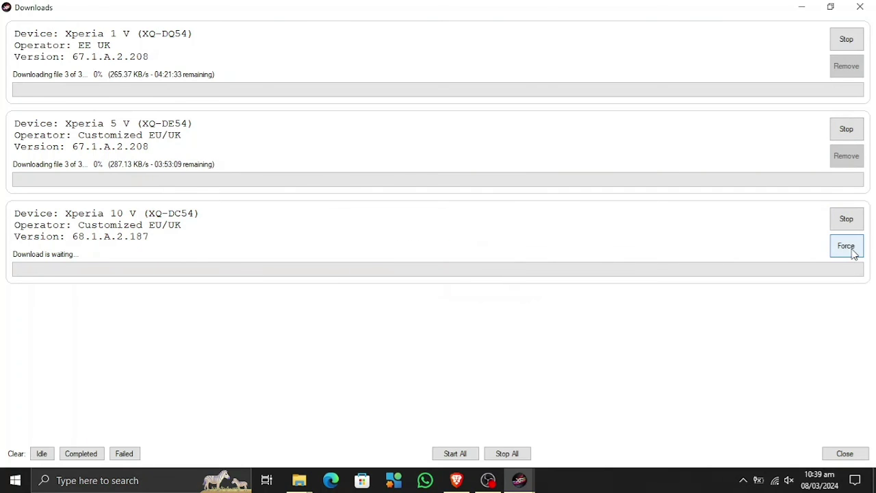
left_click(846, 41)
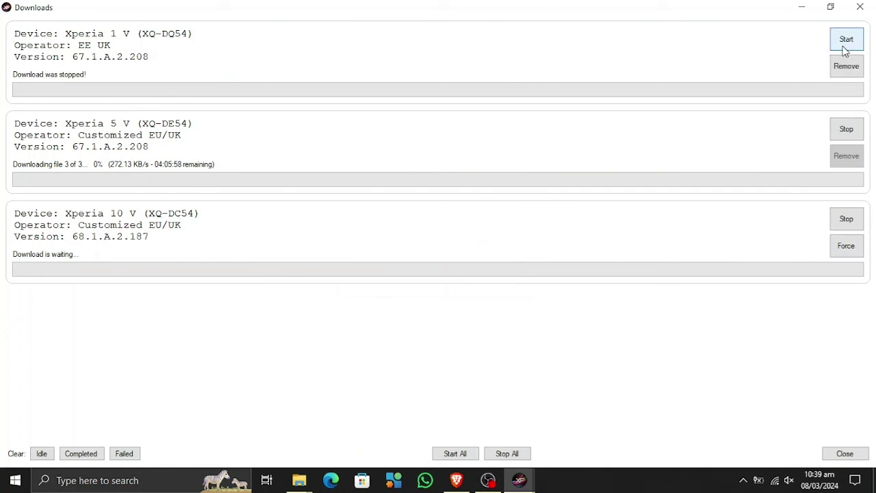
left_click(848, 248)
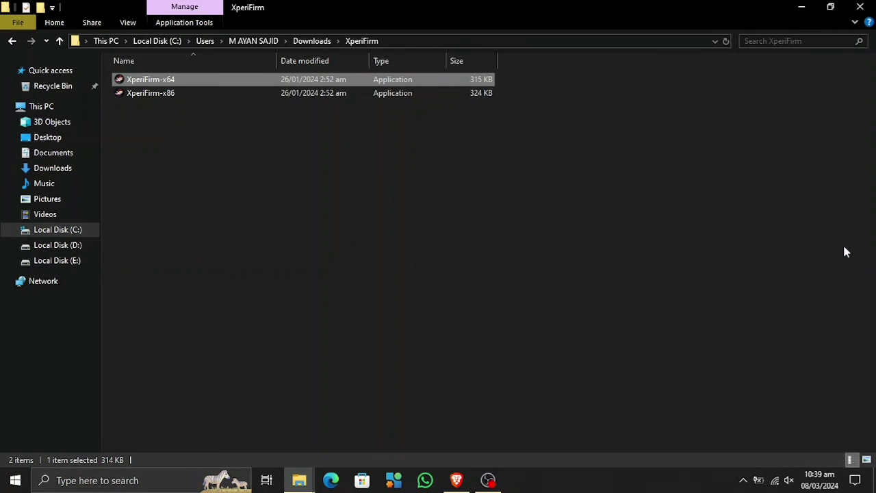
- Refresh the XperiFirm folder, run XperiFirm-x64 again, and maximize its window
right_click(420, 279)
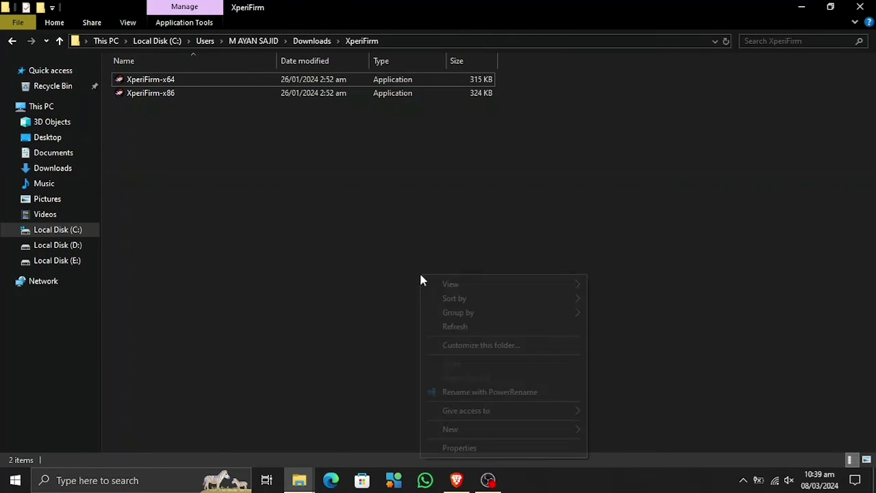
left_click(469, 326)
left_click(358, 80)
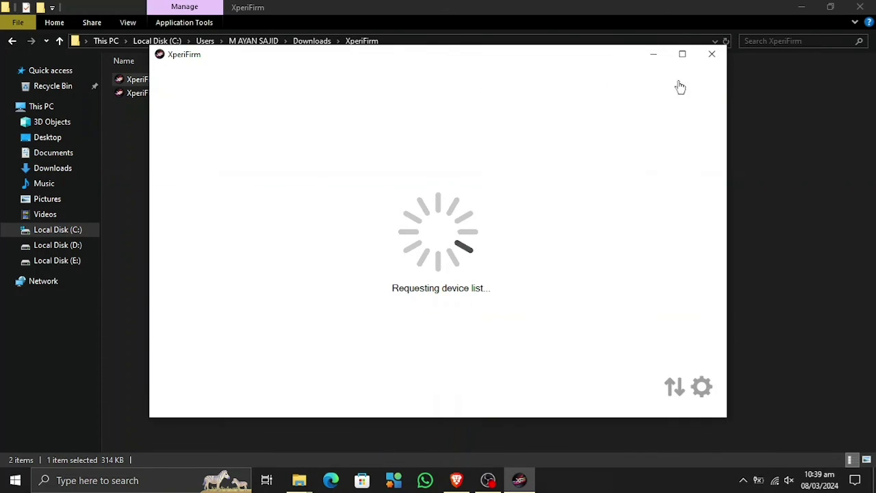
left_click(682, 55)
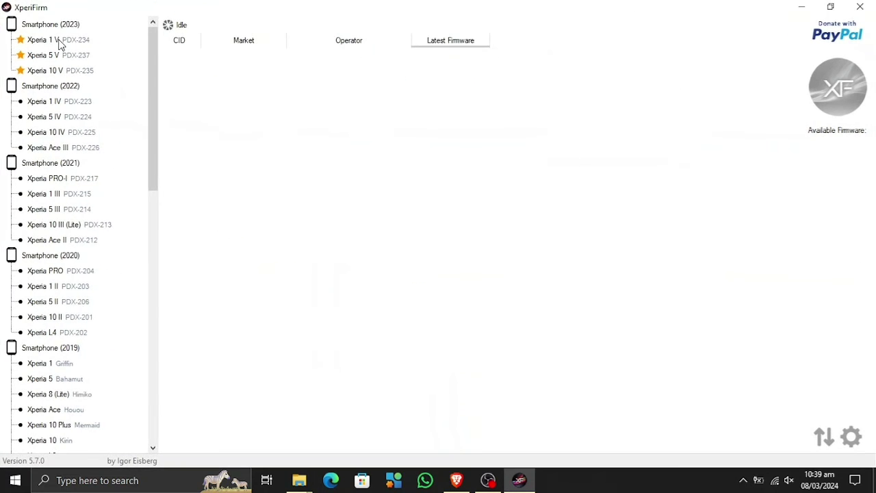
- Open the downloads list, stop all downloads, and remove the Xperia 1 V, Xperia 5 V and Xperia 10 V entries
left_click(59, 40)
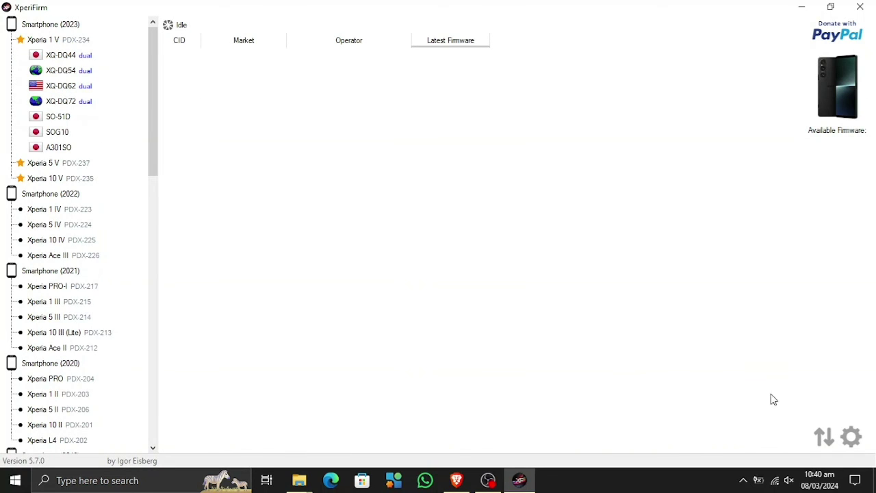
left_click(823, 435)
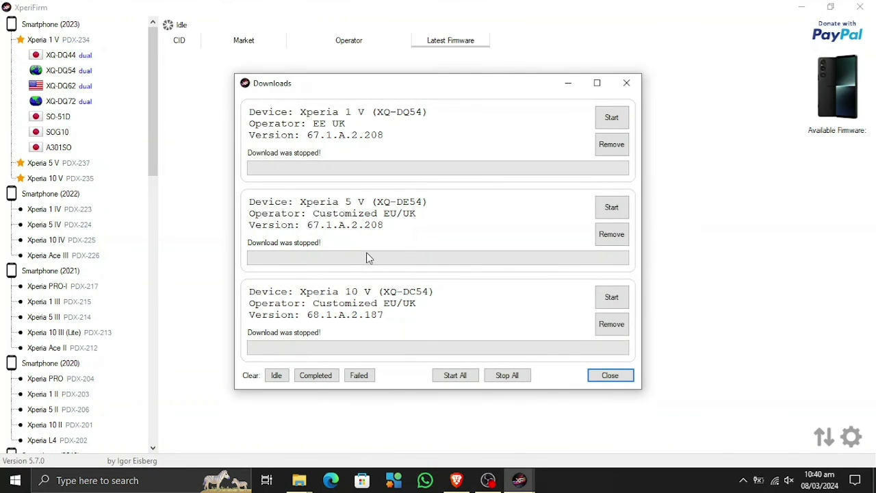
left_click(501, 375)
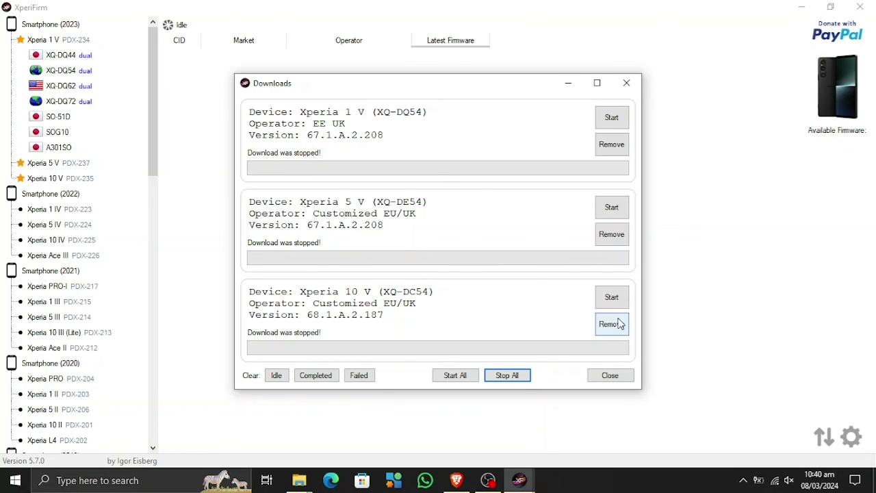
left_click(611, 144)
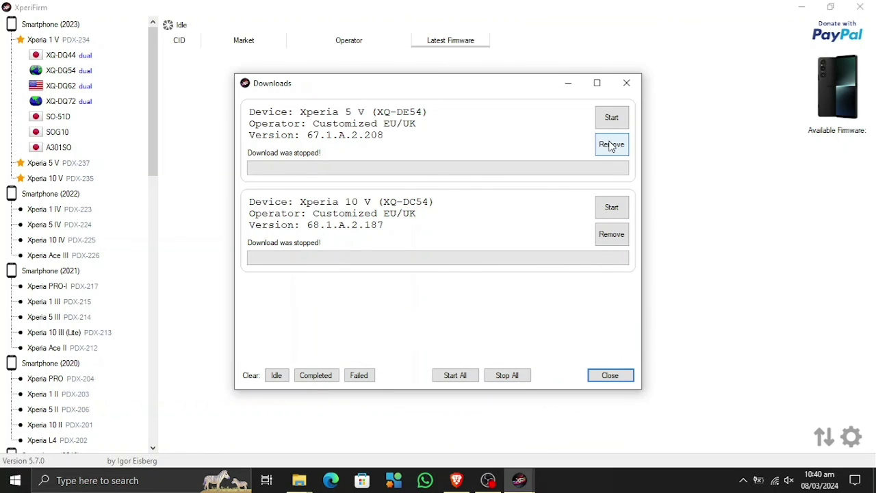
left_click(611, 144)
left_click(611, 144)
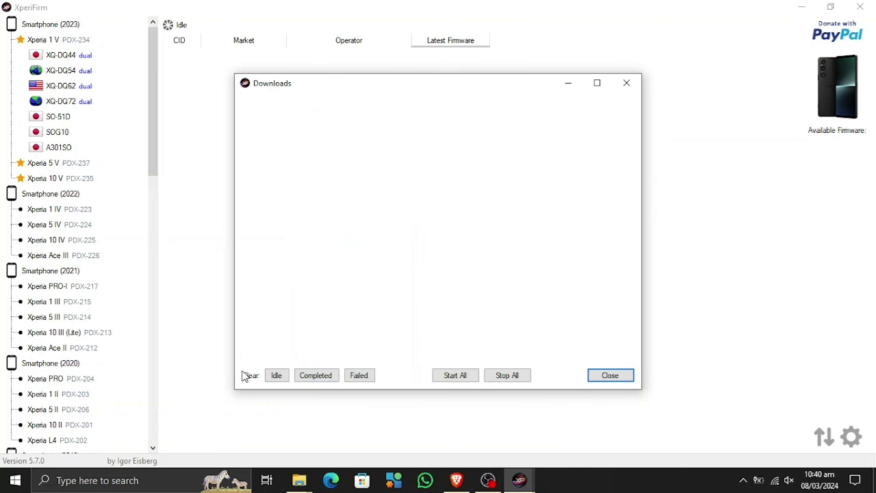
- Clear idle, completed and failed downloads, and close the downloads window and XperiFirm
left_click(277, 375)
left_click(316, 374)
left_click(353, 374)
left_click(611, 376)
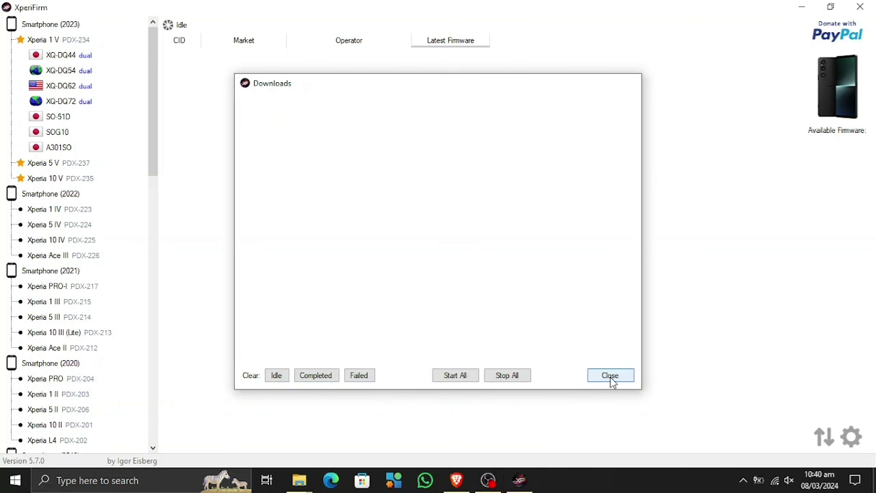
left_click(860, 6)
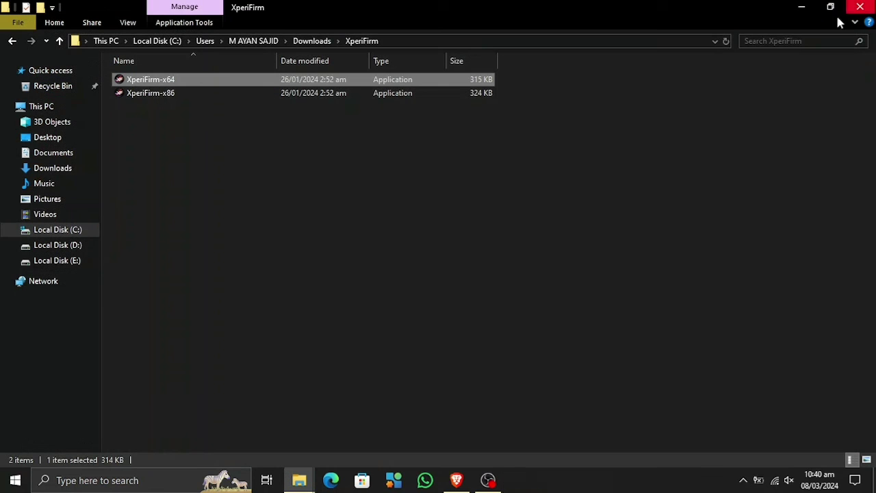